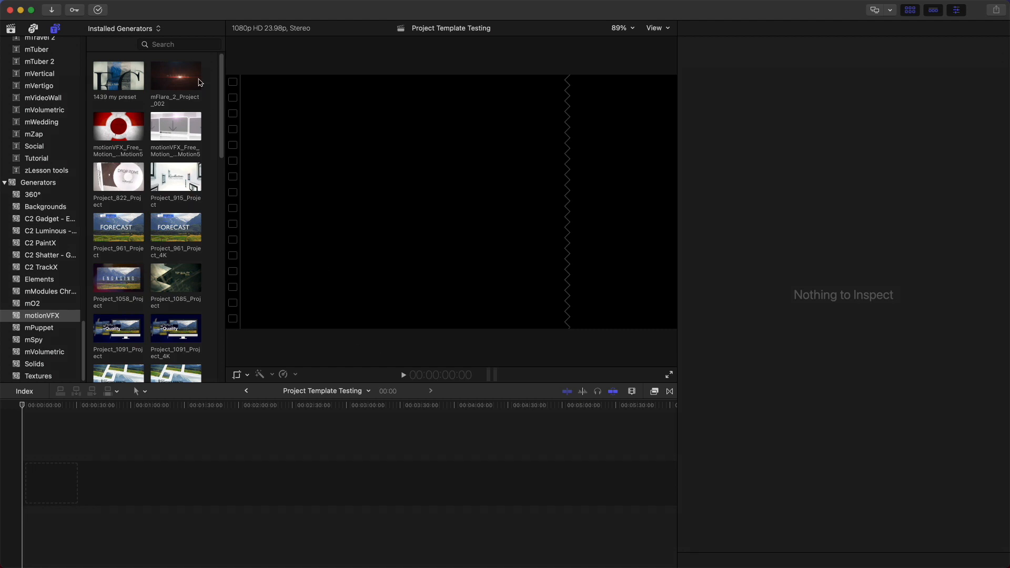
# Step: Find the motionVFX generator 1599, append Project_1599_Project to the empty timeline, and select it to display its published parameters
pyautogui.click(198, 41)
pyautogui.write('1')
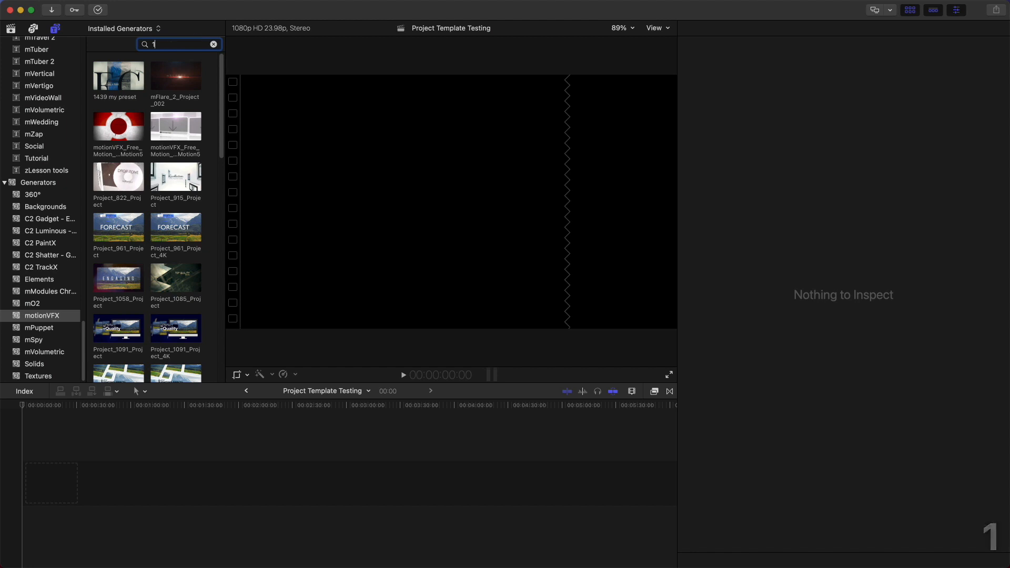
pyautogui.write('599')
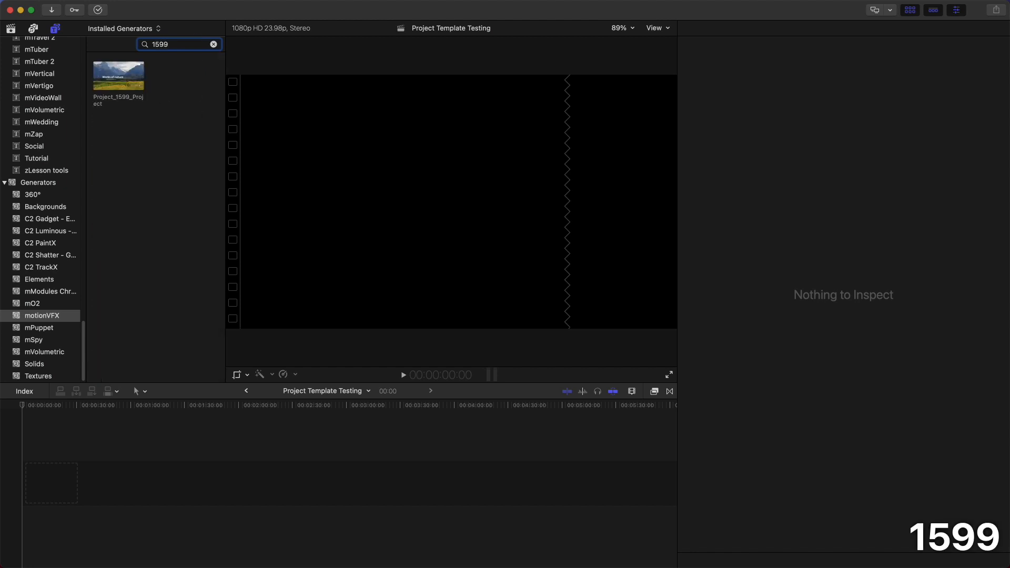
pyautogui.click(127, 78)
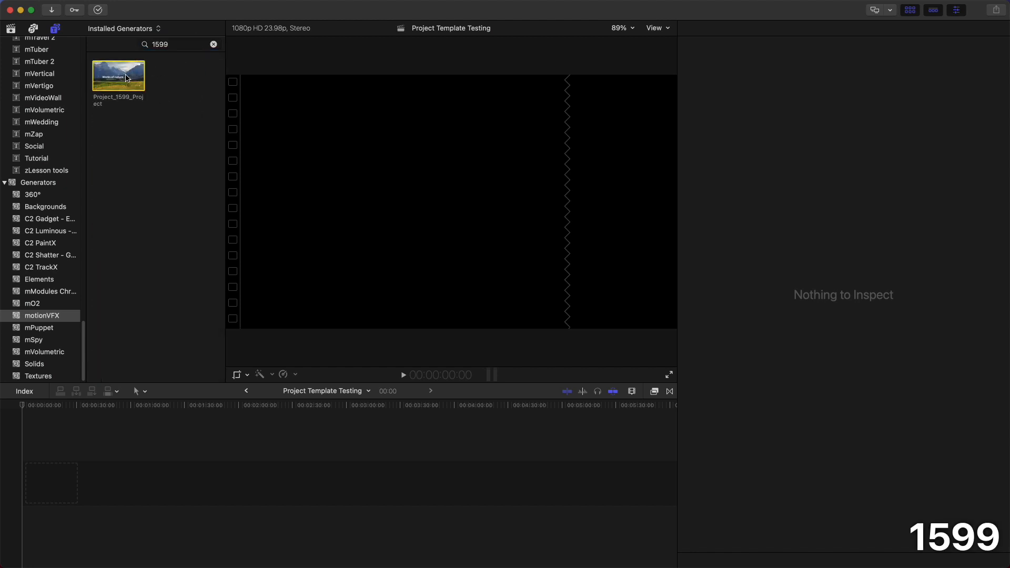
pyautogui.press('e')
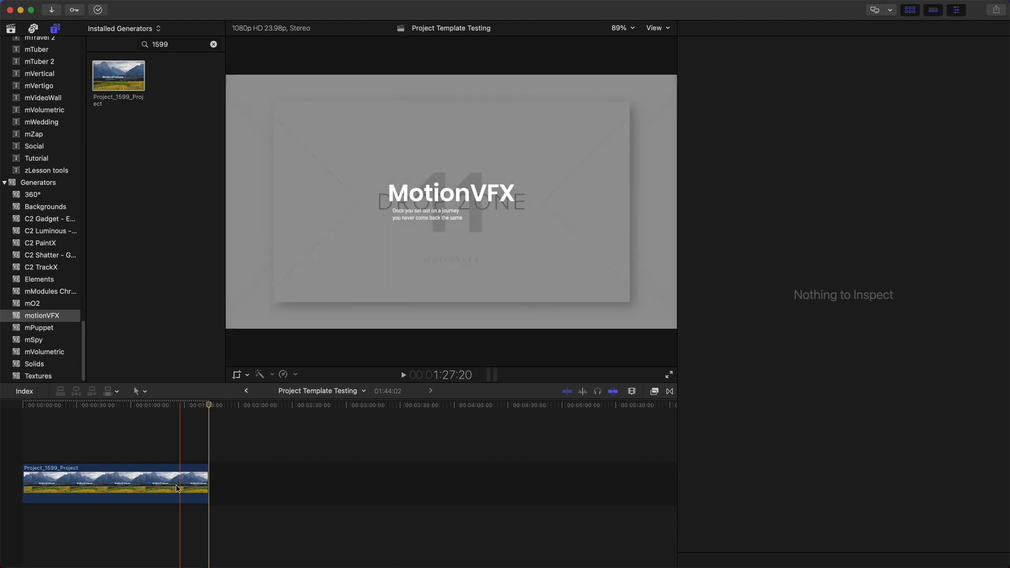
pyautogui.hotkey('shift', 'z')
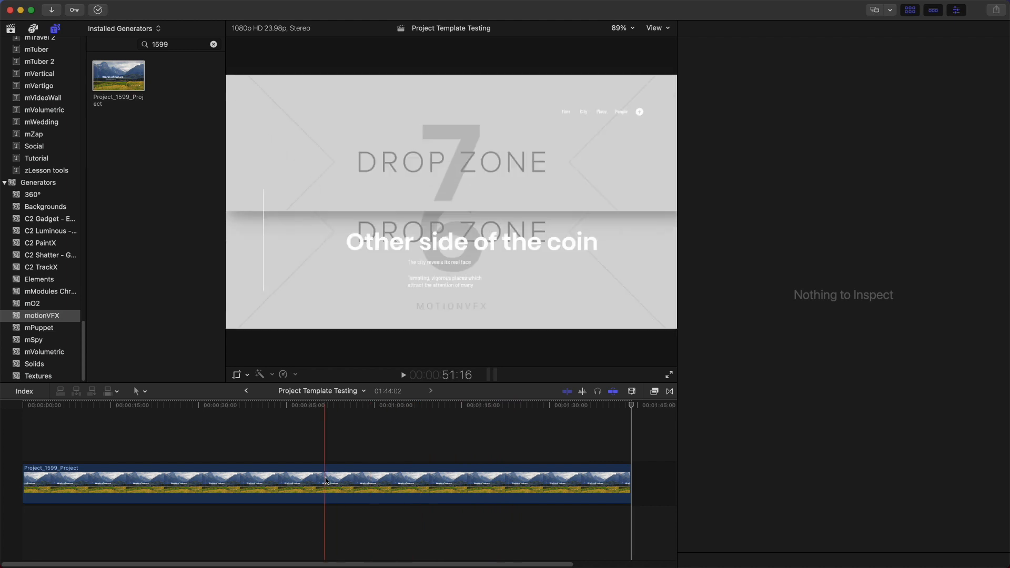
pyautogui.click(221, 476)
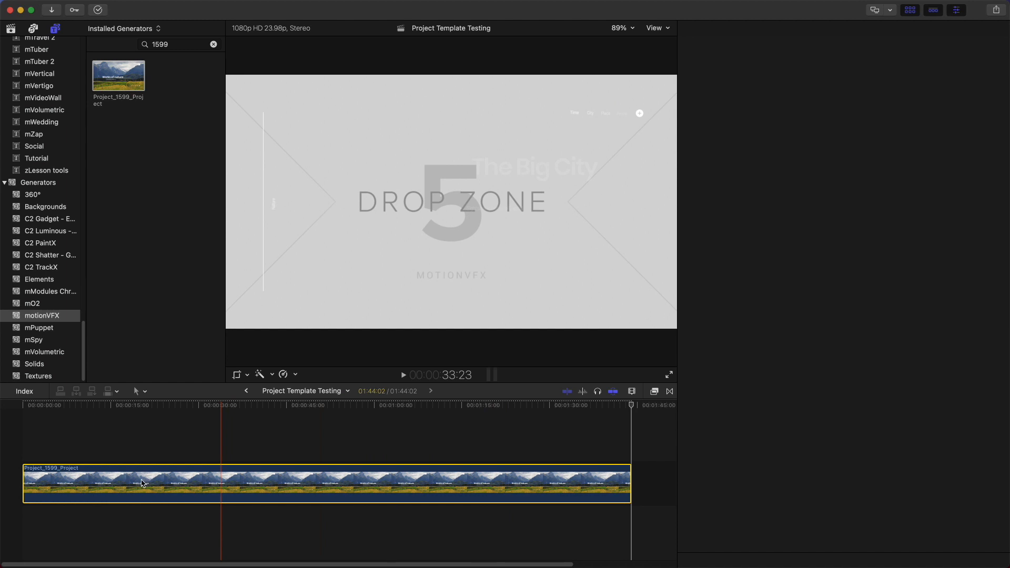
pyautogui.click(116, 486)
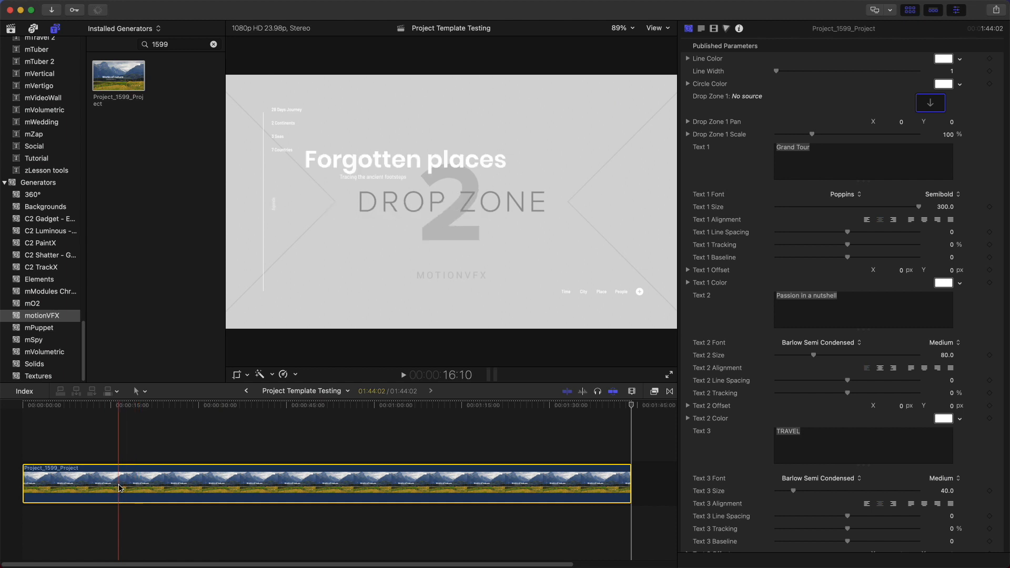
# Step: Add the Tracking Toshimaen water ride clip from the 2021-05-04 event to the end of the timeline, after the generator
pyautogui.click(11, 28)
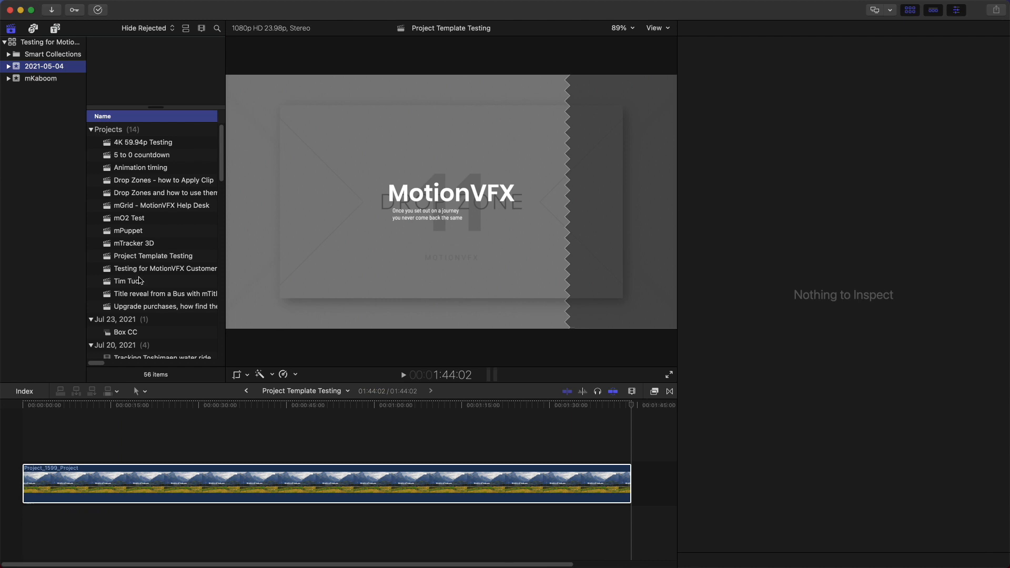
pyautogui.scroll(-2, 153, 336)
pyautogui.moveTo(146, 340); pyautogui.dragTo(639, 476)
pyautogui.hotkey('shift', 'z')
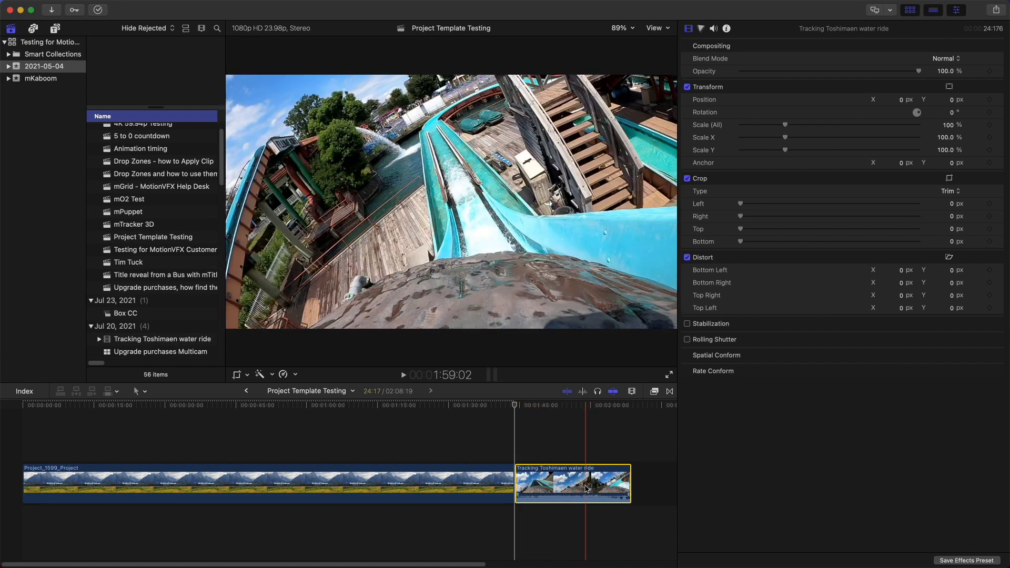
# Step: Park the playhead at about 4:21 over the Grand Tour scene with Drop Zone 1 and select the Project_1599_Project generator
pyautogui.click(370, 483)
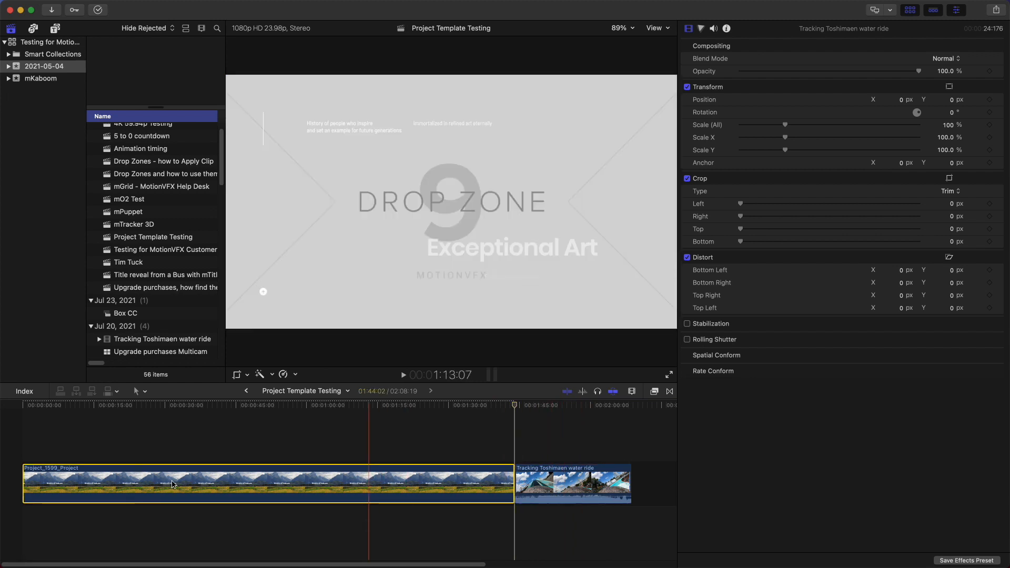
pyautogui.click(47, 453)
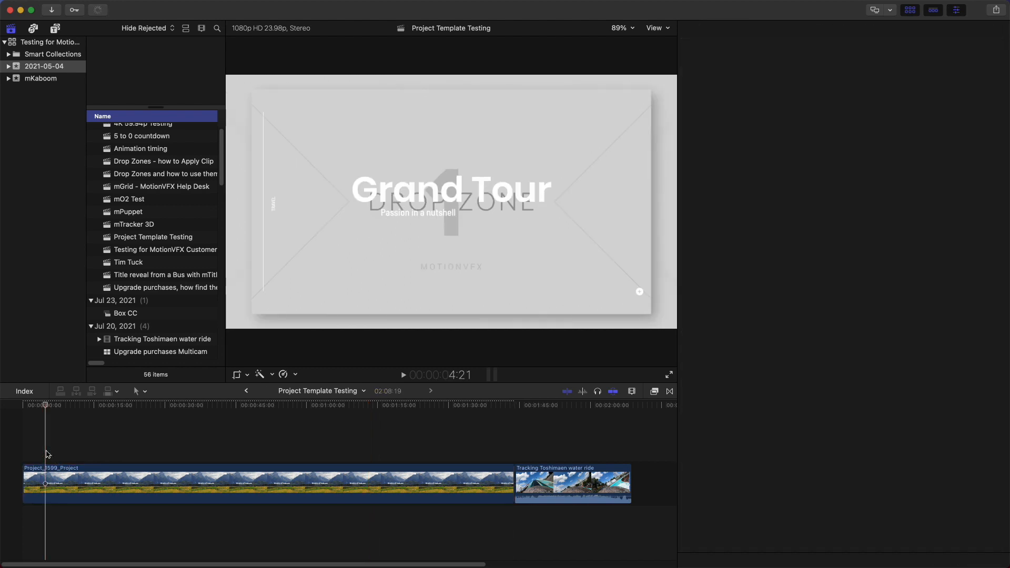
pyautogui.click(91, 491)
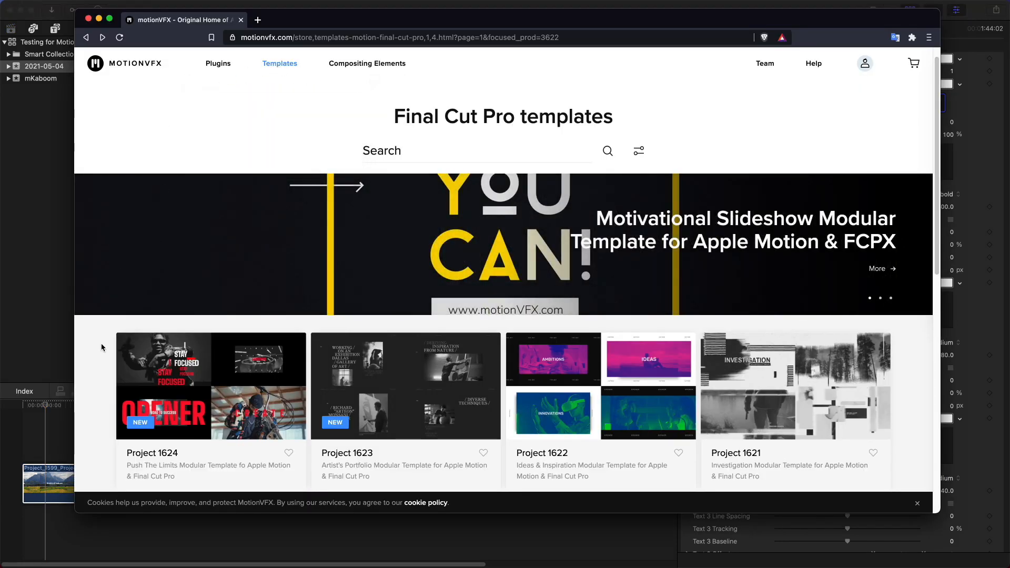
# Step: Switch to the browser, look through the MotionVFX Final Cut Pro templates, and open the product page of Project 1451
pyautogui.scroll(-15, 88, 388)
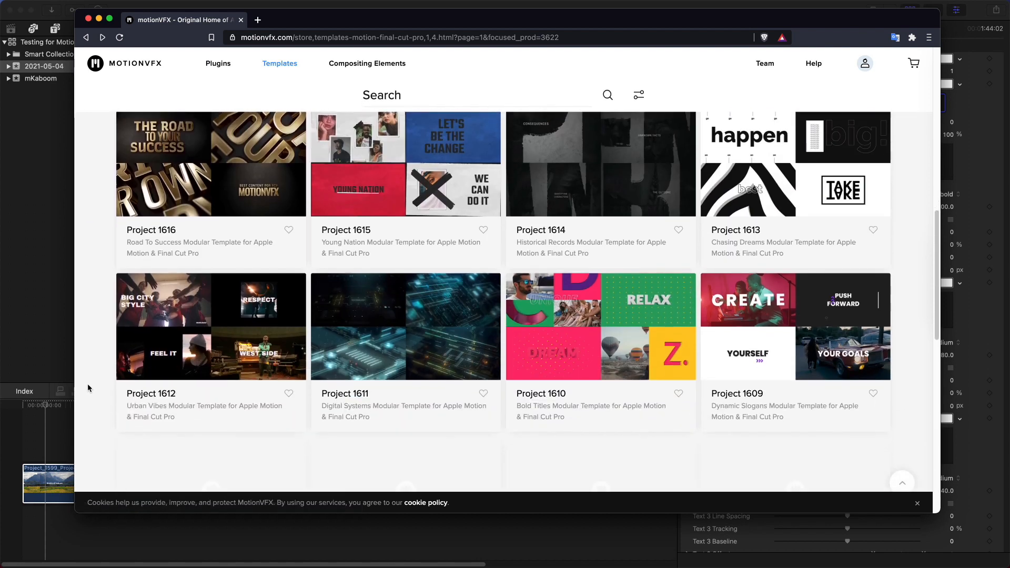
pyautogui.scroll(-15, 88, 388)
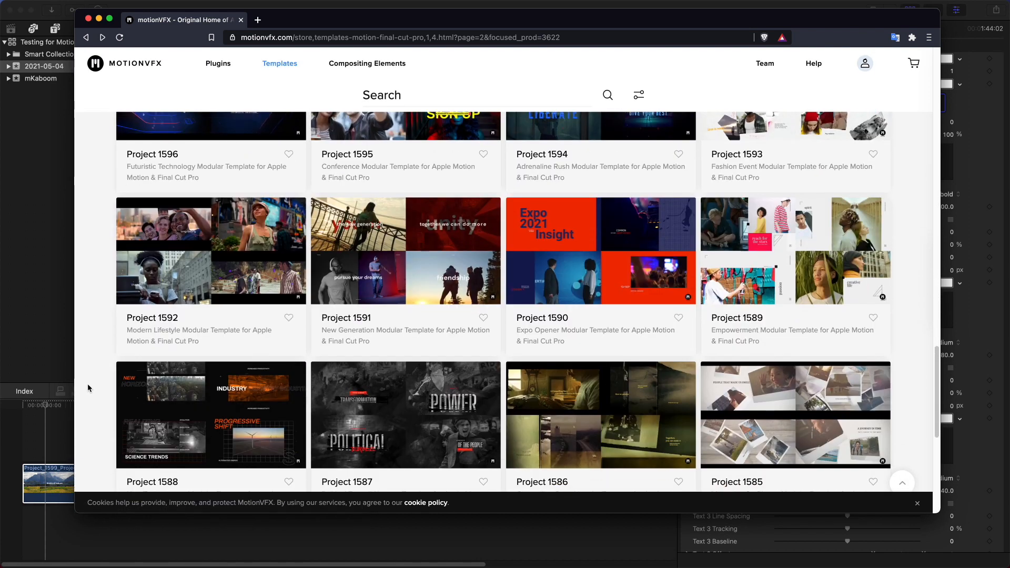
pyautogui.scroll(-15, 88, 388)
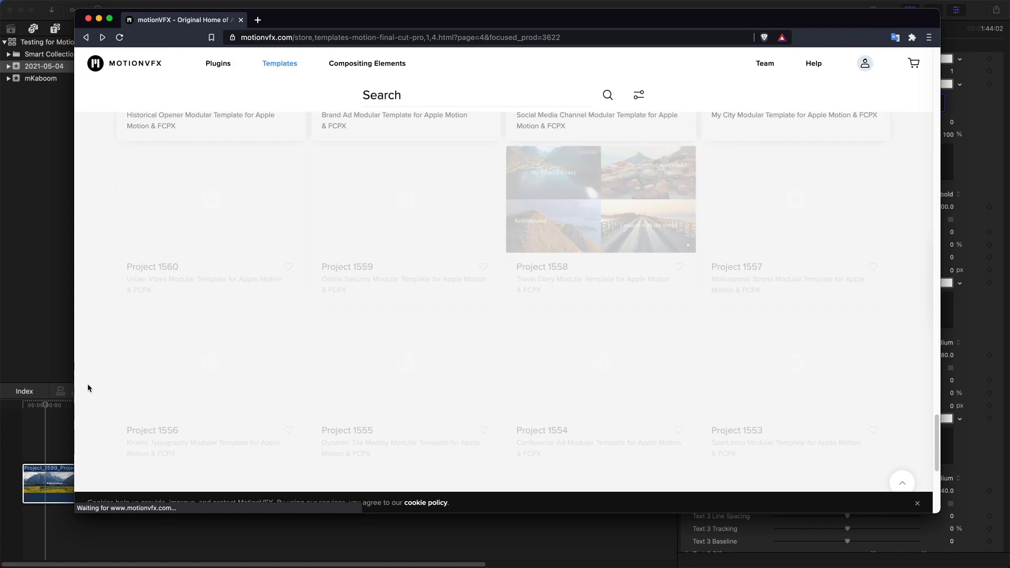
pyautogui.scroll(-15, 88, 388)
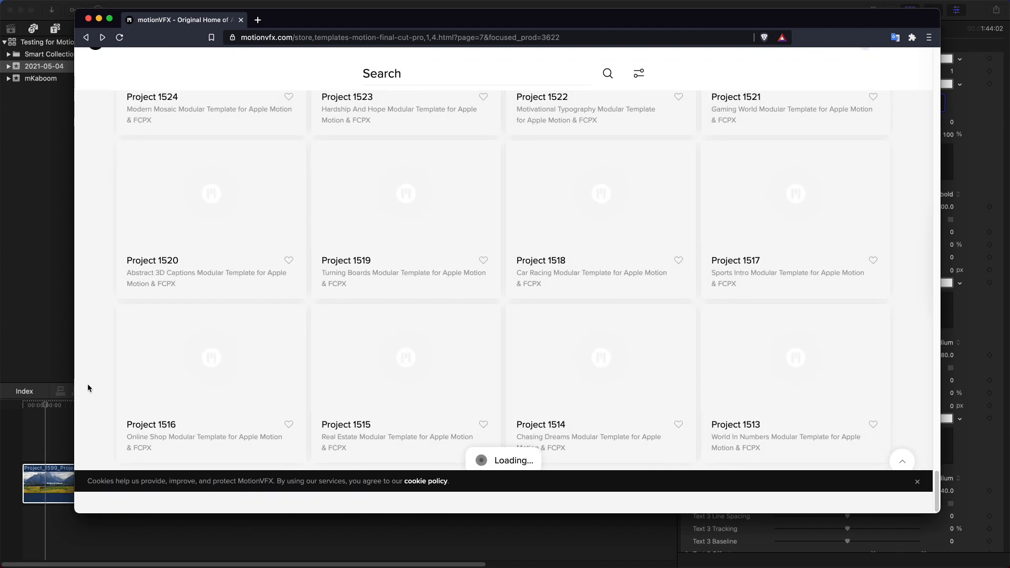
pyautogui.scroll(-15, 88, 388)
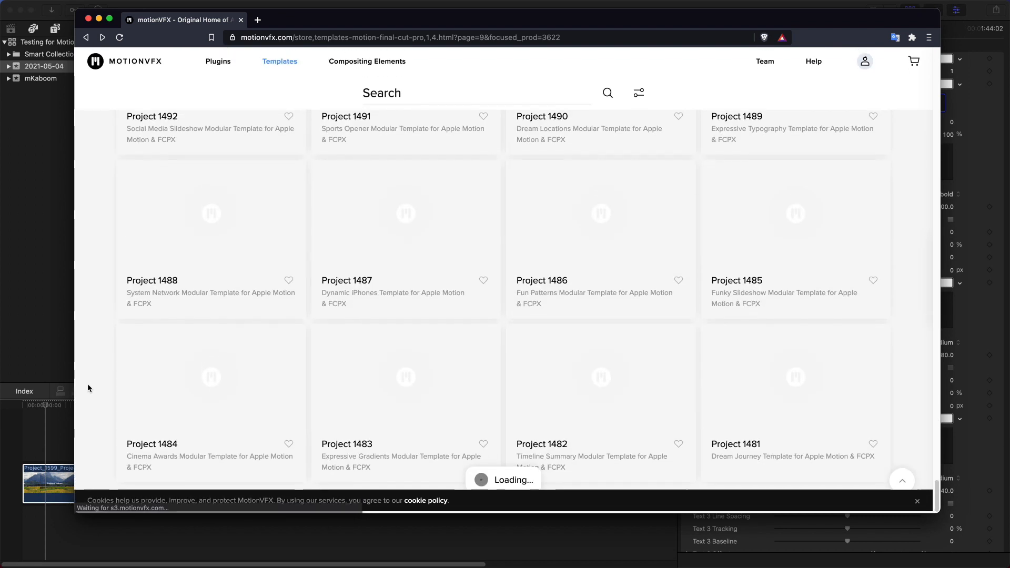
pyautogui.scroll(-12, 88, 388)
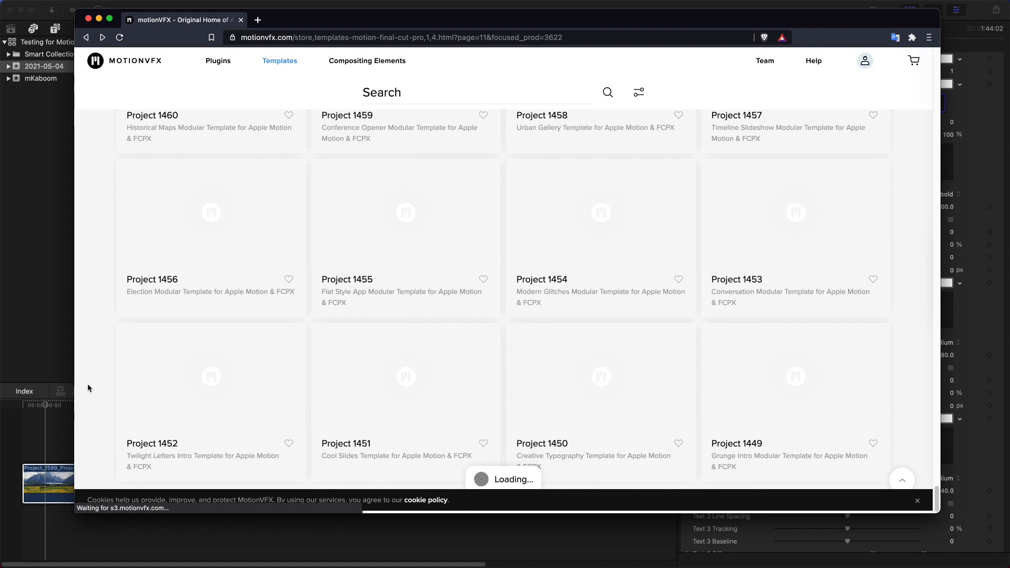
pyautogui.click(416, 330)
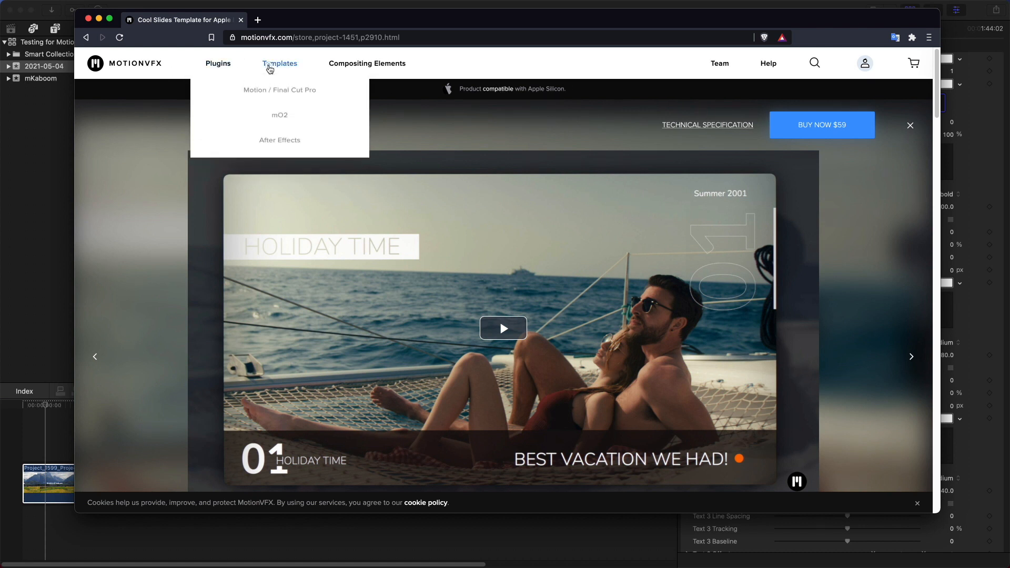
# Step: Return to the Final Cut Pro templates, search them for 500, and open the product page of Project 500
pyautogui.click(279, 64)
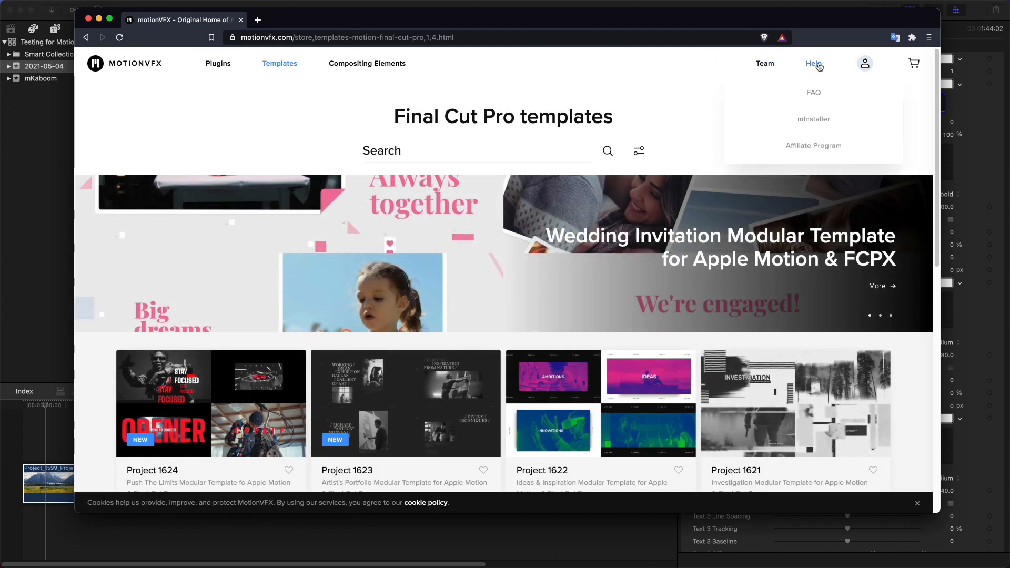
pyautogui.click(609, 151)
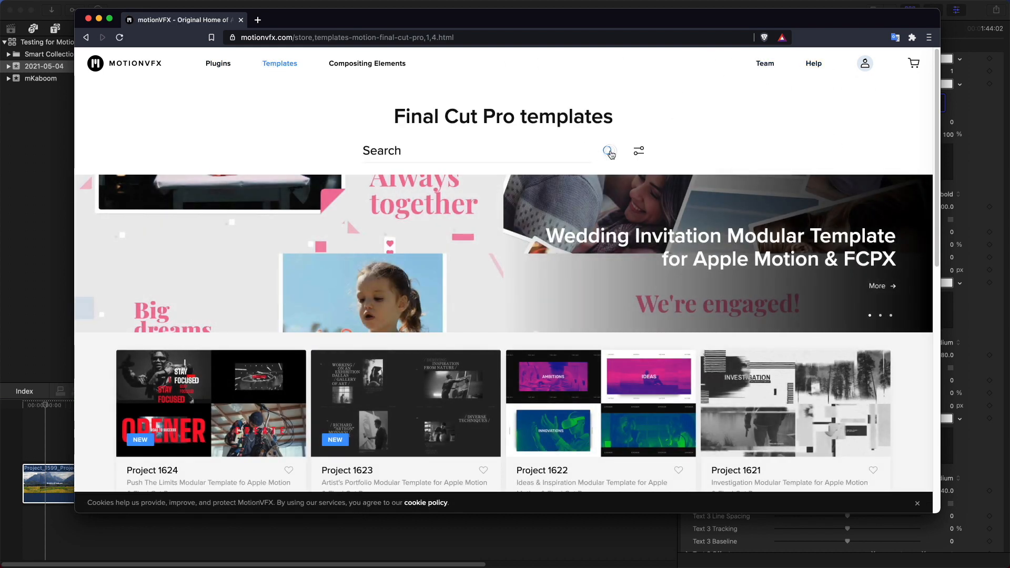
pyautogui.write('500')
pyautogui.press('Return')
pyautogui.press('Return')
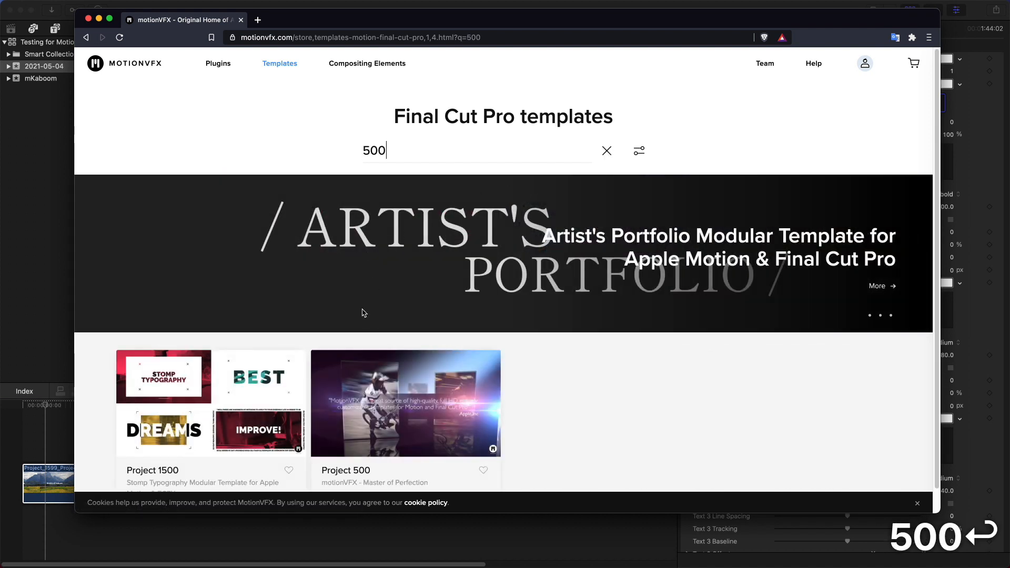
pyautogui.click(413, 353)
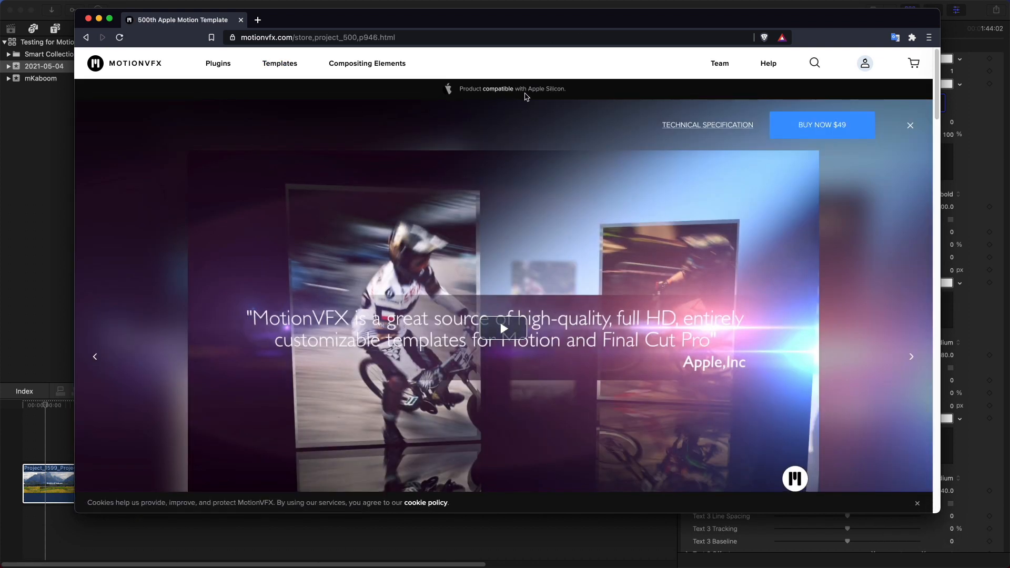
# Step: Open the MotionVFX FAQ and read the answer on whether the plugins are compatible with Apple Silicon (M1) computers
pyautogui.moveTo(768, 63)
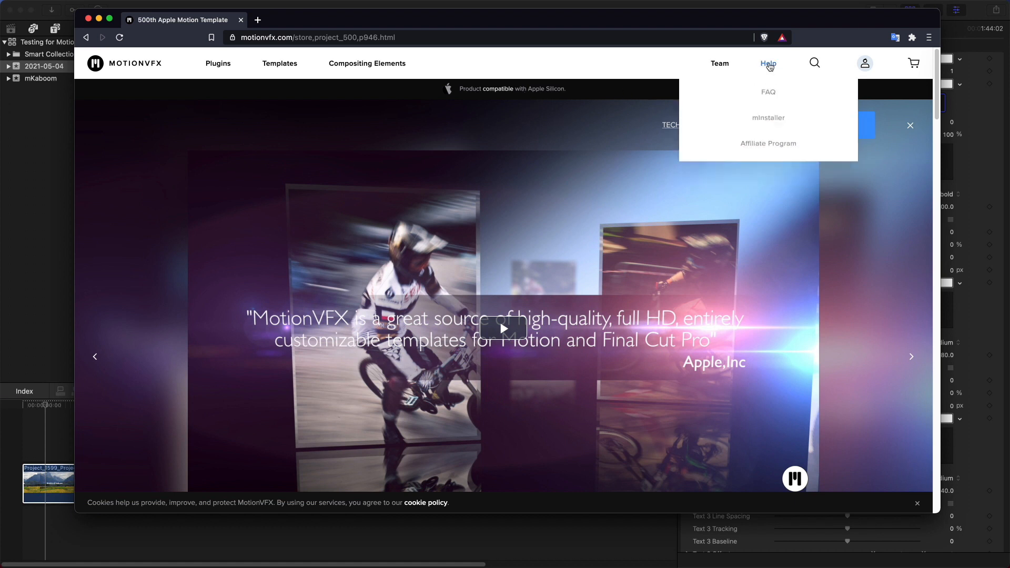
pyautogui.click(769, 93)
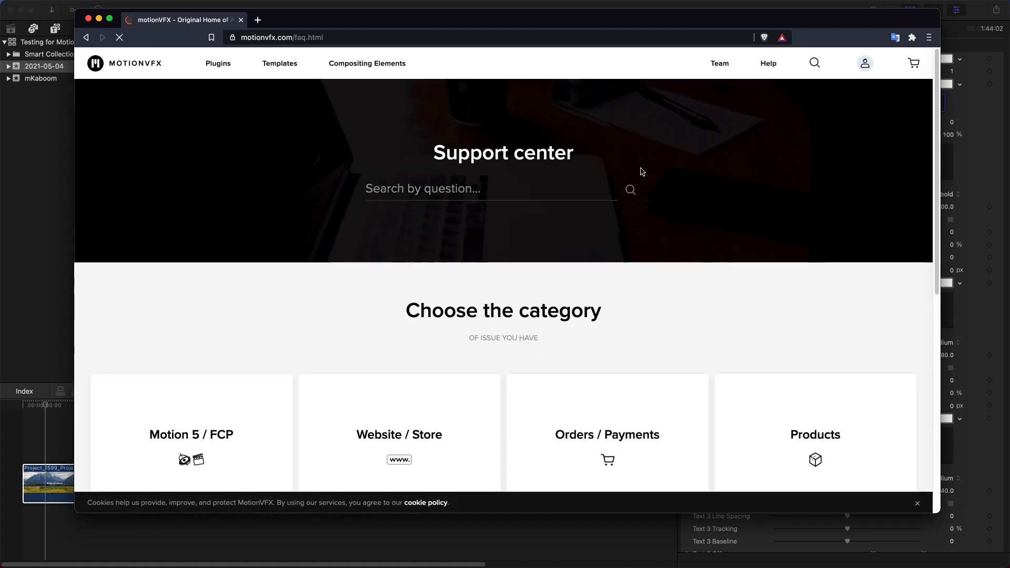
pyautogui.scroll(-5, 503, 378)
pyautogui.scroll(-2, 503, 379)
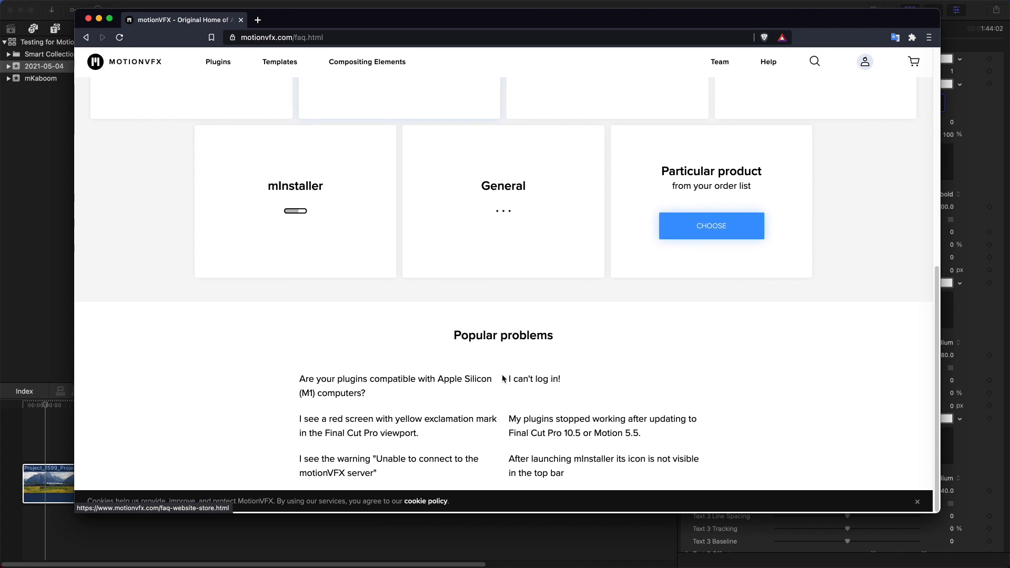
pyautogui.click(410, 382)
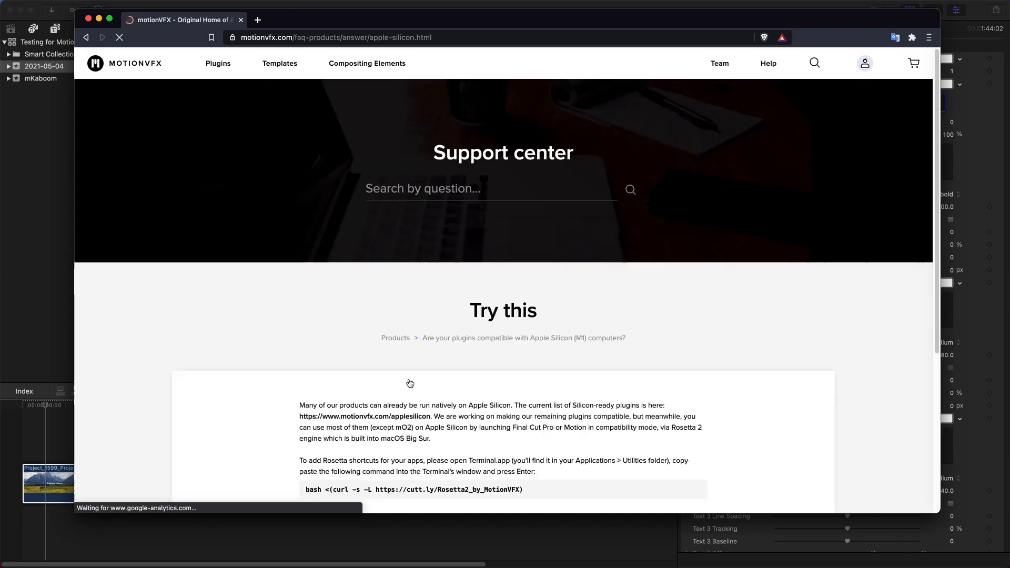
pyautogui.scroll(-3, 410, 383)
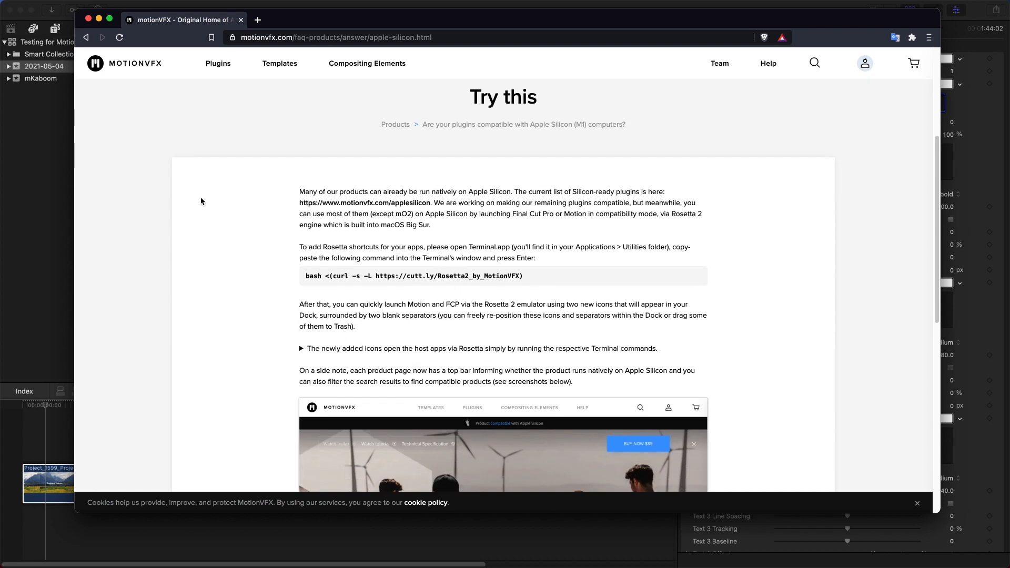
# Step: Return to Final Cut Pro, fill Drop Zone 1 with the Tracking Toshimaen water ride clip starting near its end, and preview the opening
pyautogui.click(88, 19)
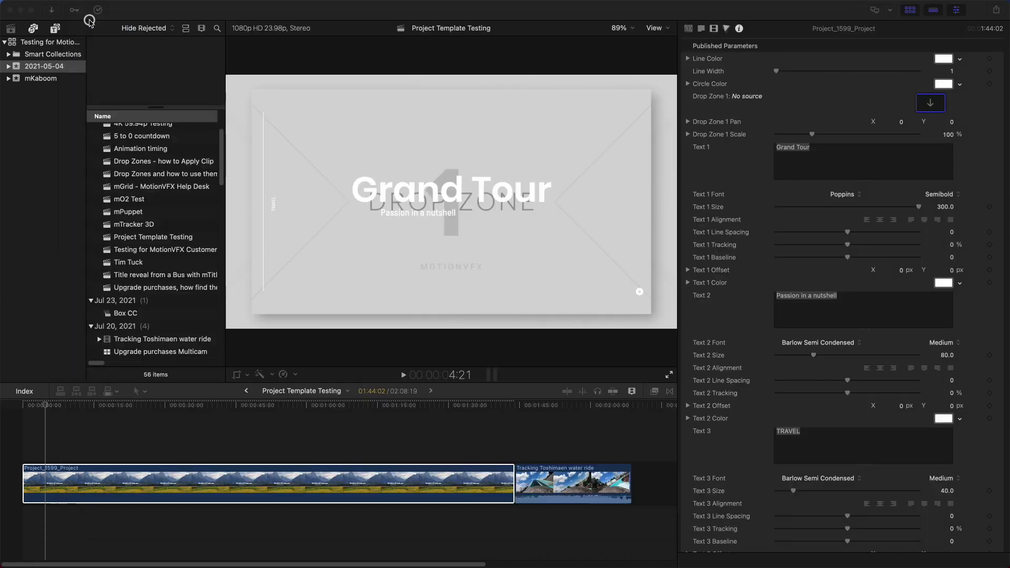
pyautogui.click(51, 473)
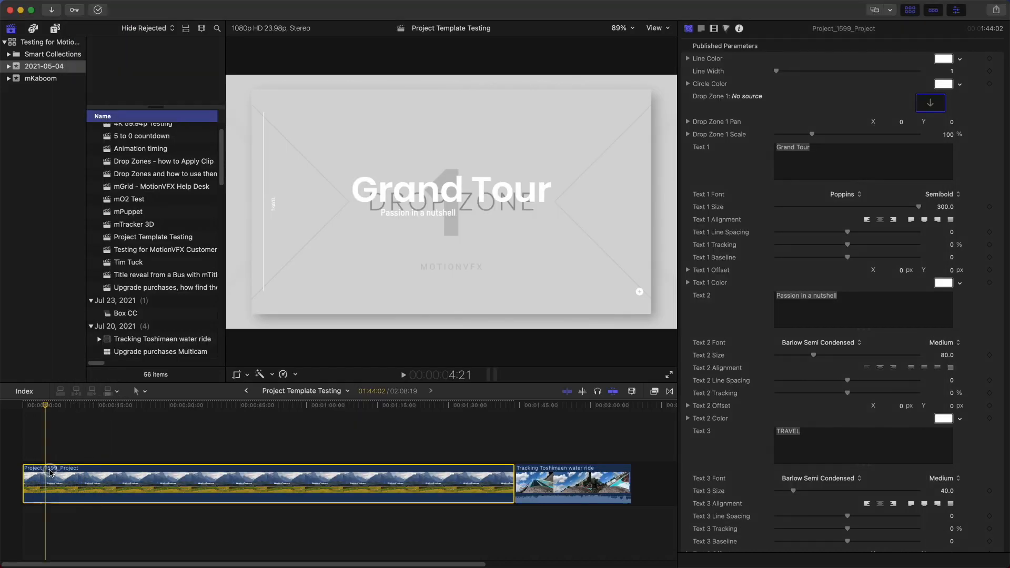
pyautogui.click(931, 106)
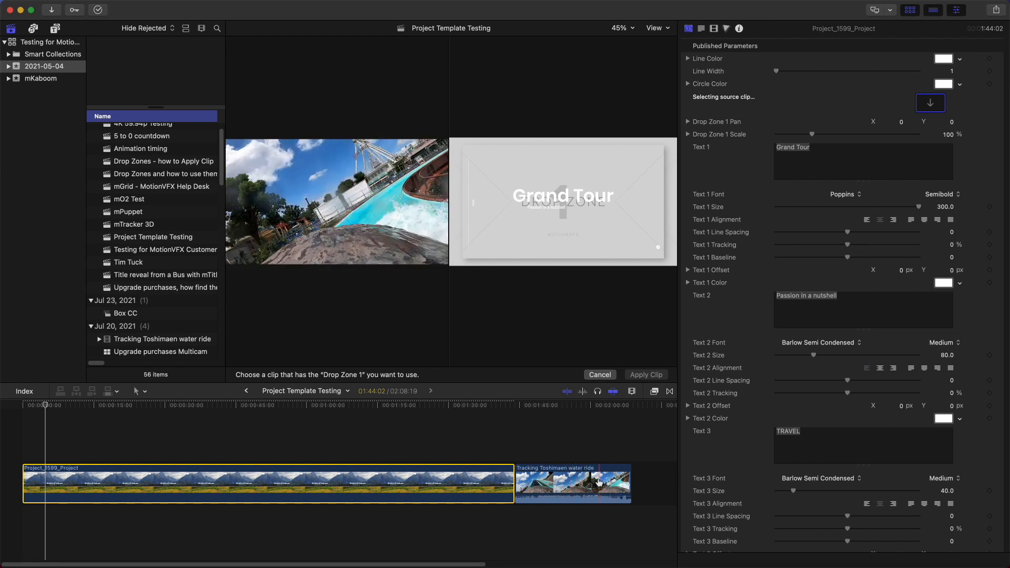
pyautogui.click(626, 482)
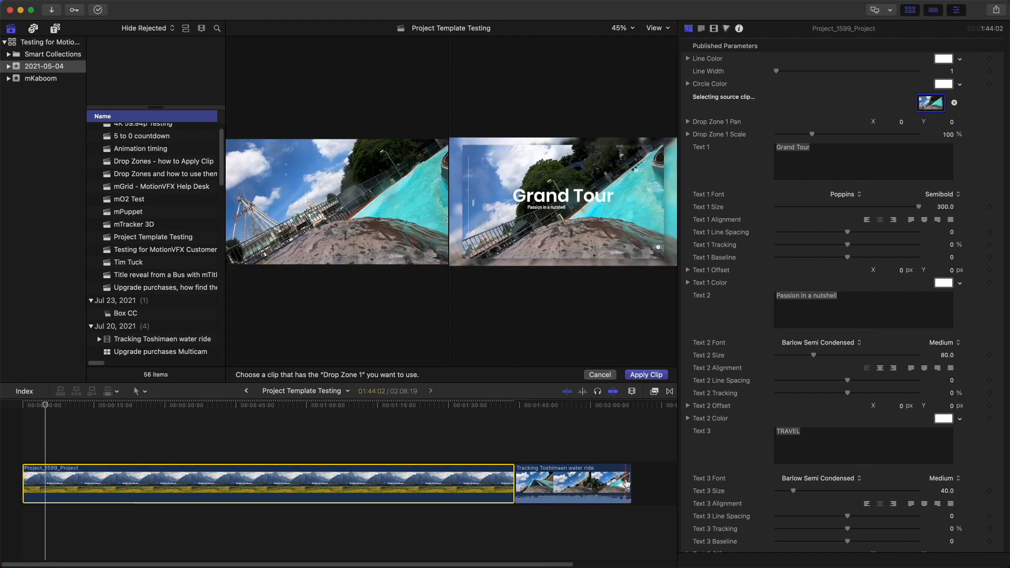
pyautogui.click(644, 375)
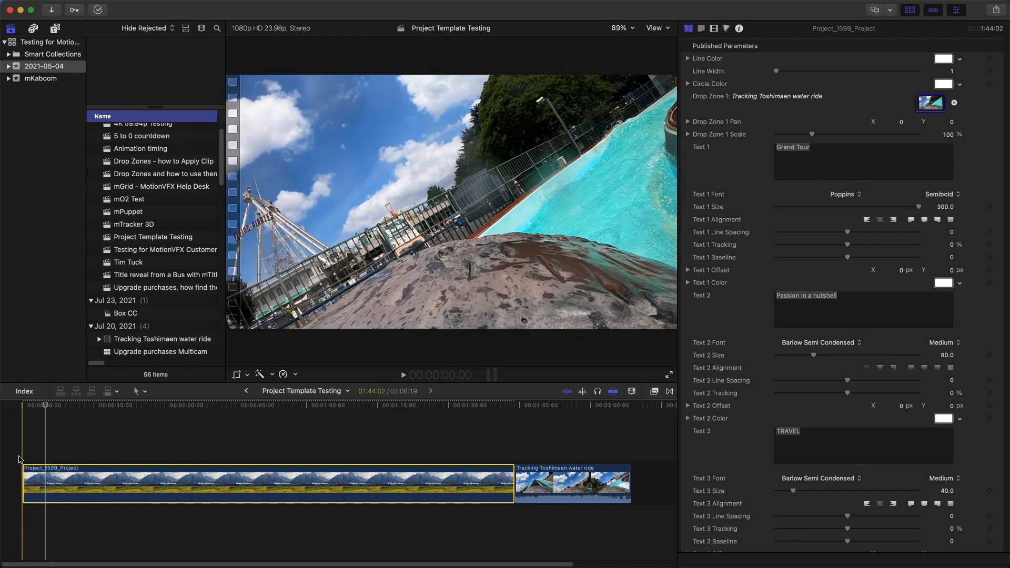
pyautogui.press('space')
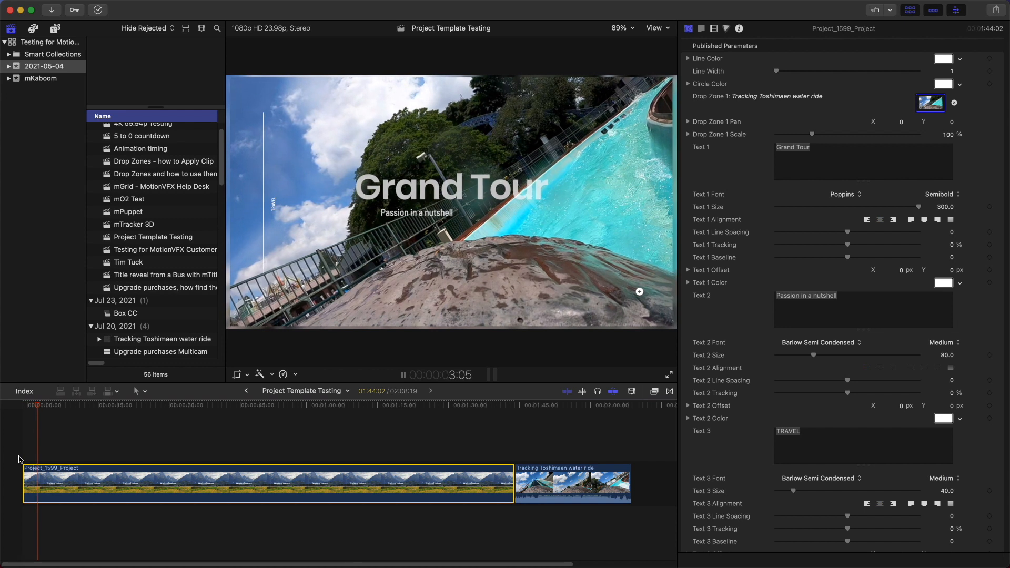
pyautogui.press('space')
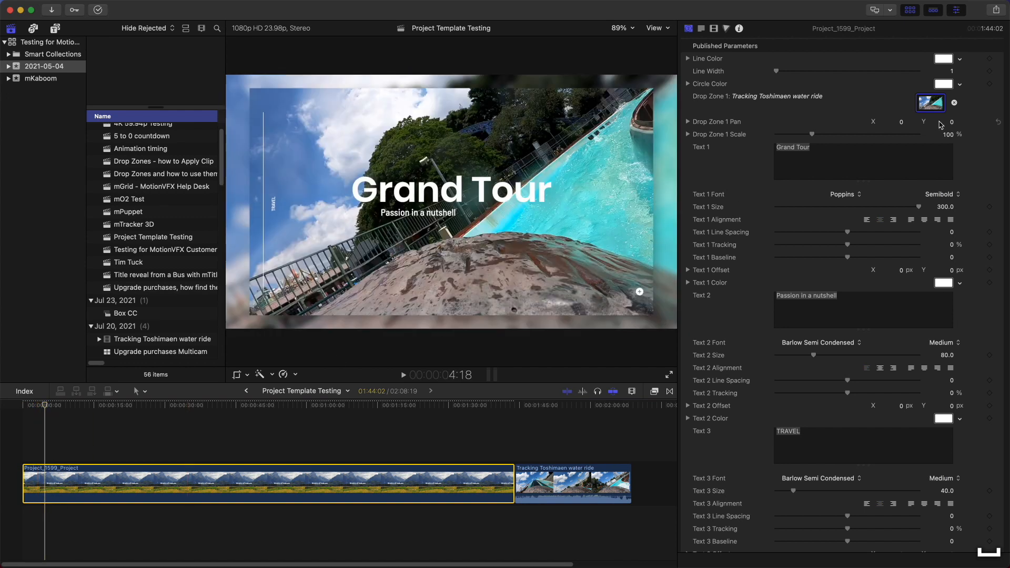
# Step: Clear Drop Zone 1 and refill it with the timeline's Tracking Toshimaen water ride clip, starting at its very beginning
pyautogui.click(954, 104)
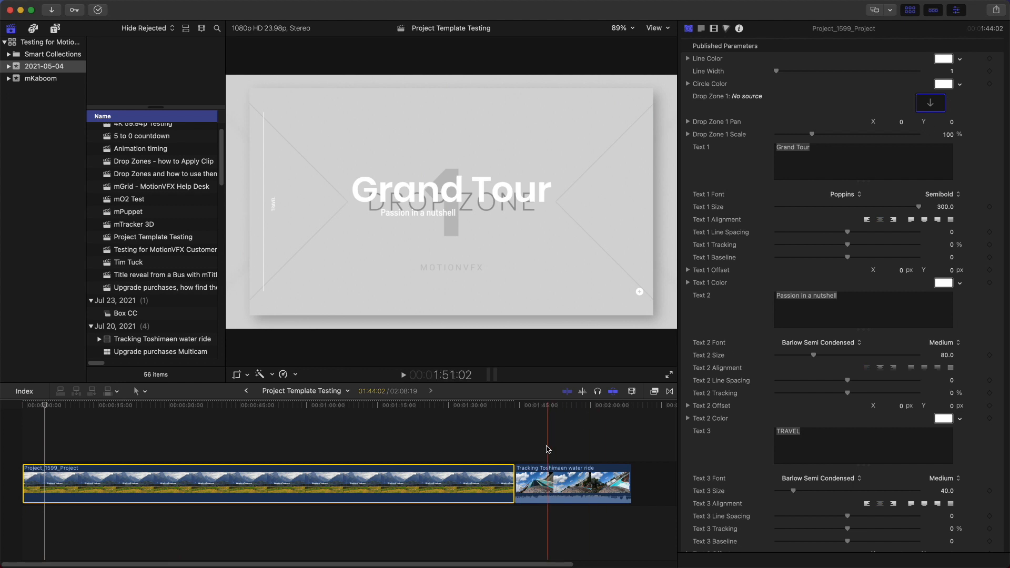
pyautogui.click(930, 102)
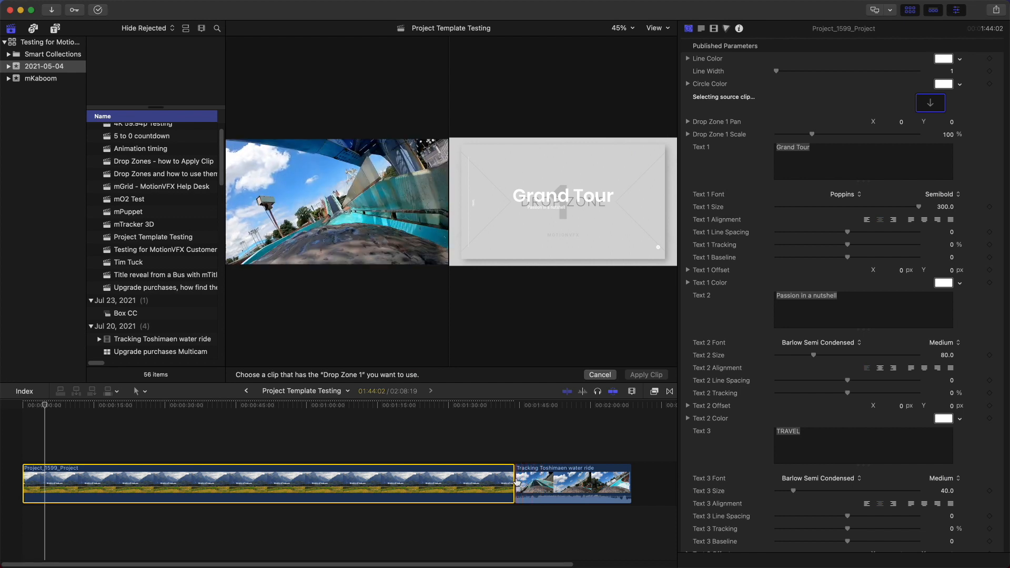
pyautogui.click(517, 482)
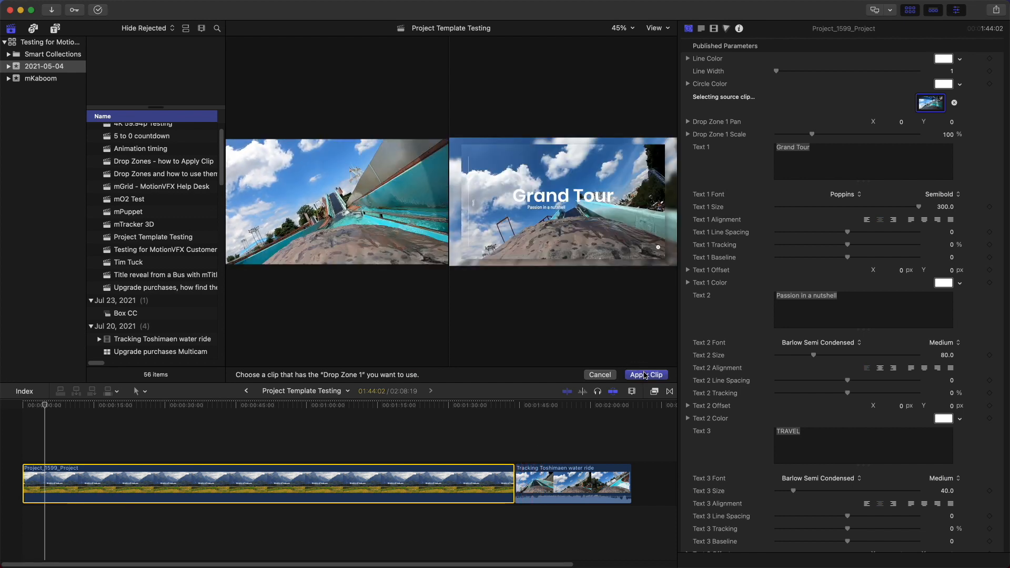
pyautogui.click(645, 375)
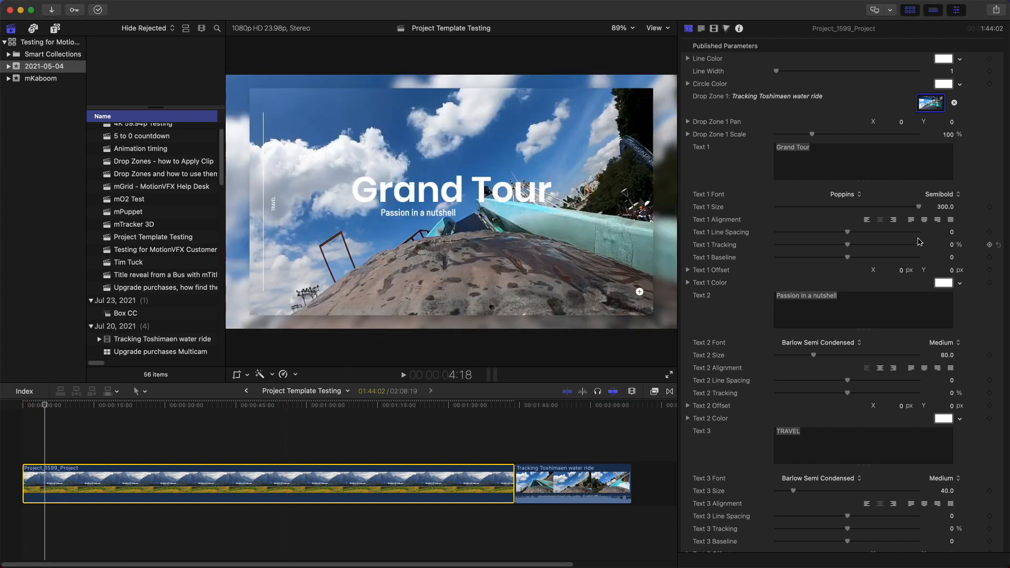
# Step: Replace Drop Zone 1's source with the Tracking Toshimaen water ride clip from the browser, starting around its middle
pyautogui.click(956, 104)
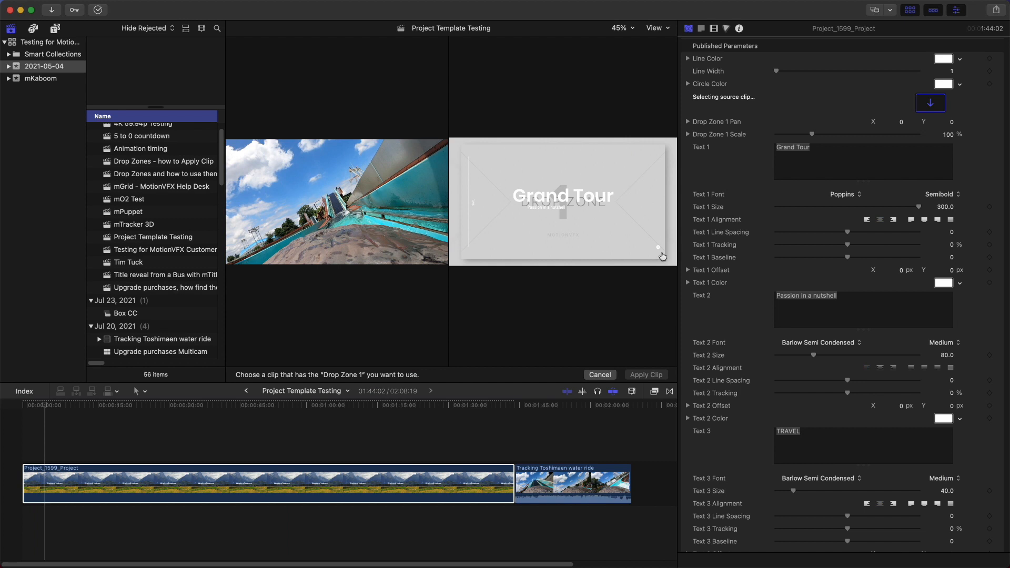
pyautogui.click(149, 341)
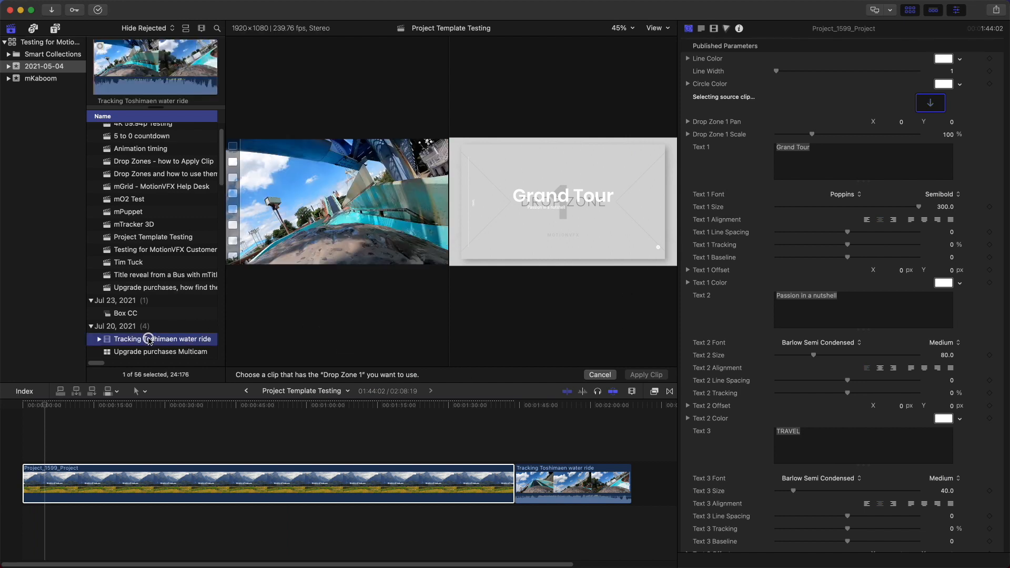
pyautogui.click(156, 72)
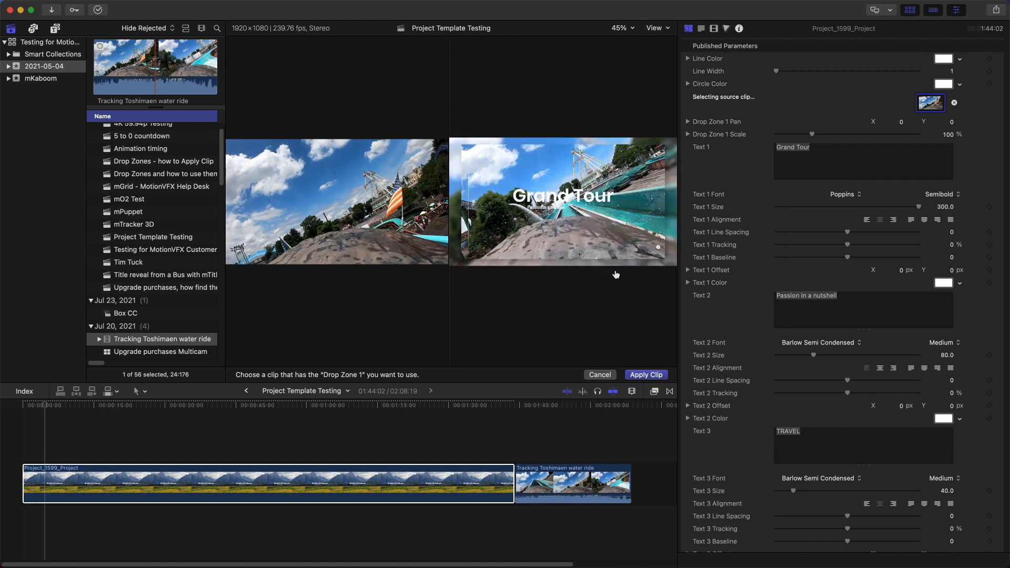
pyautogui.click(647, 375)
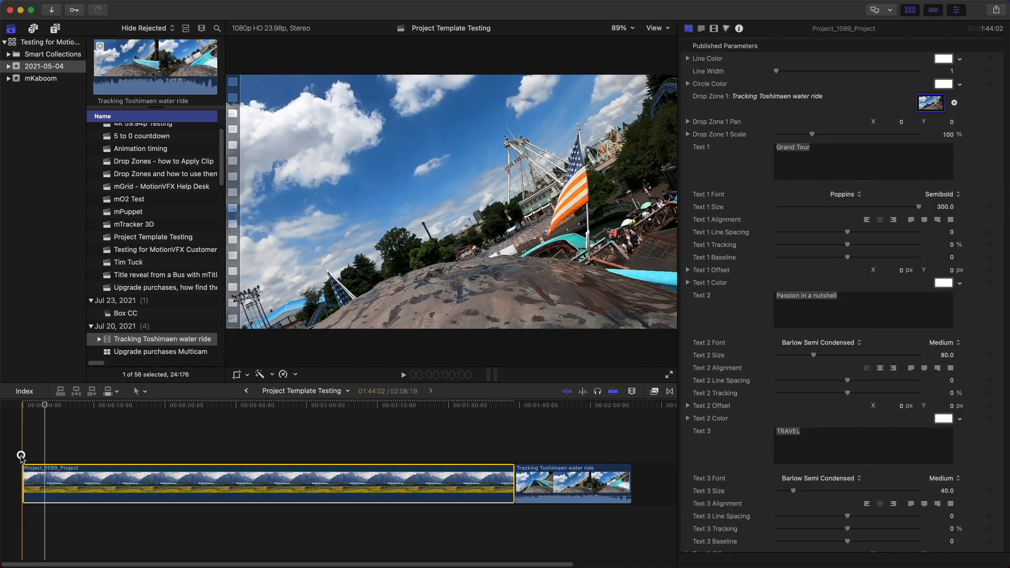
# Step: Play the project from its start until the Drop Zone 2 section to check the footage in Drop Zone 1
pyautogui.click(22, 460)
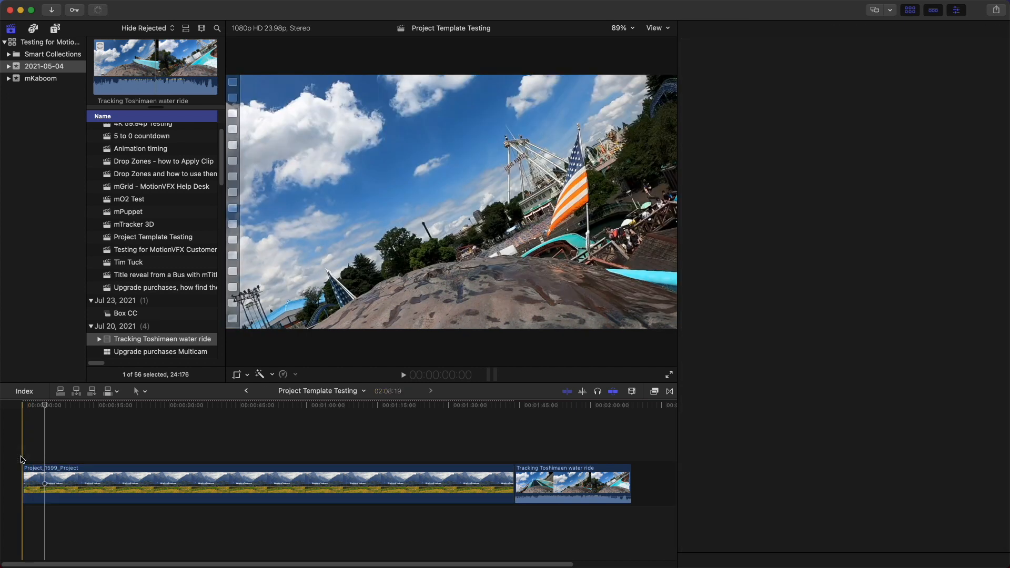
pyautogui.press('space')
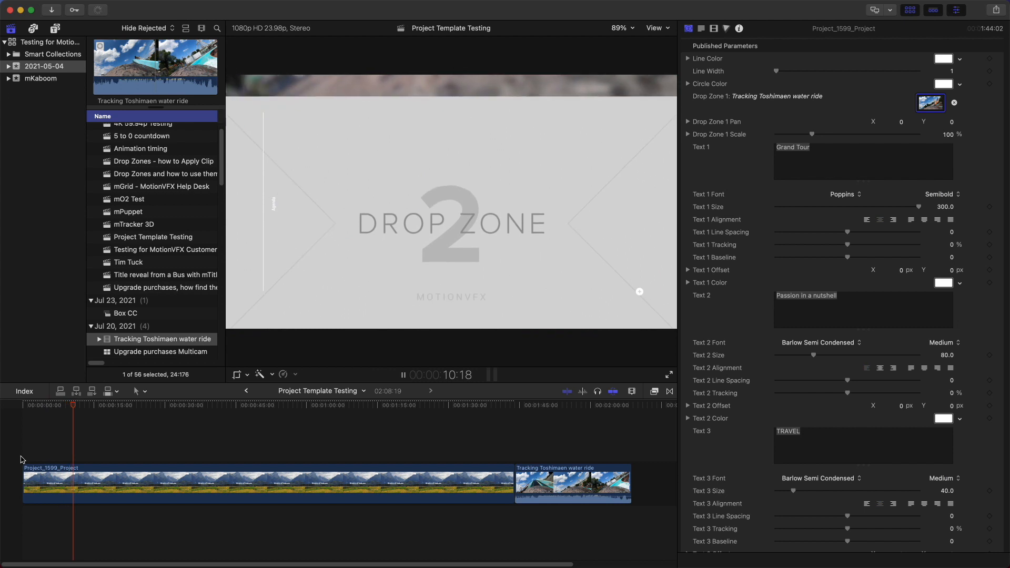
pyautogui.press('space')
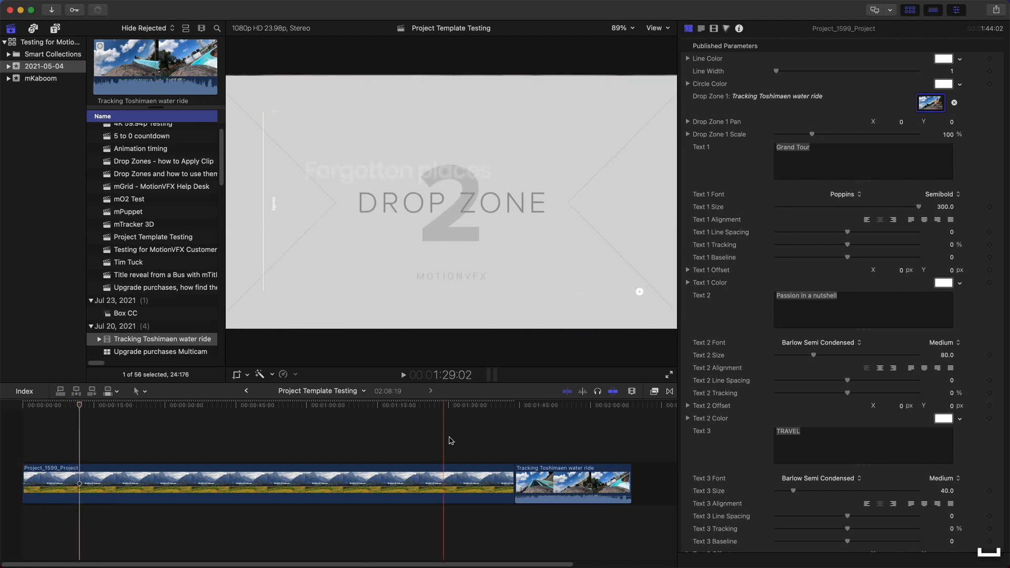
# Step: Delete the Tracking Toshimaen water ride clip from the timeline and fit the remaining project to the timeline width
pyautogui.click(542, 477)
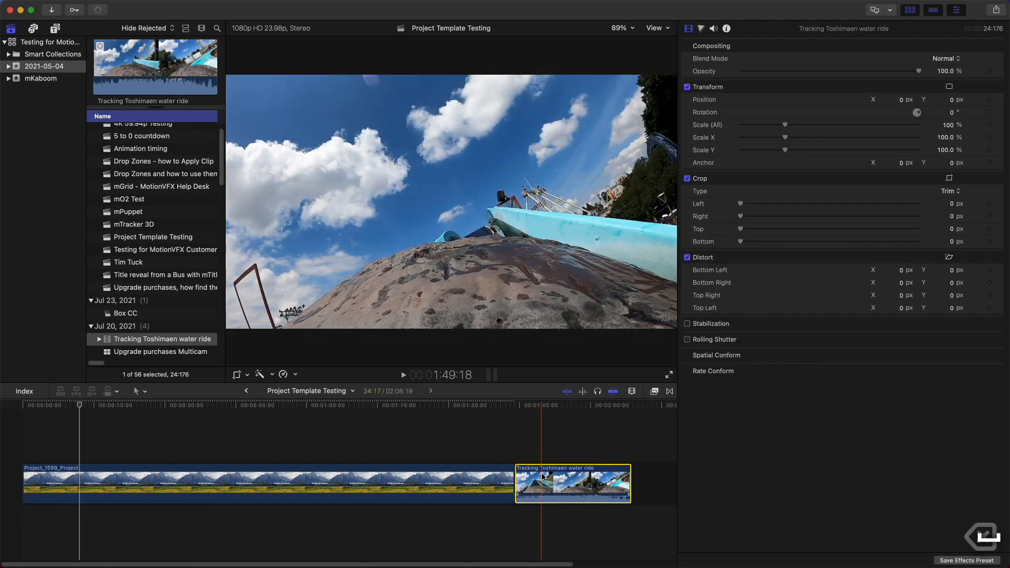
pyautogui.press('BackSpace')
pyautogui.hotkey('shift', 'z')
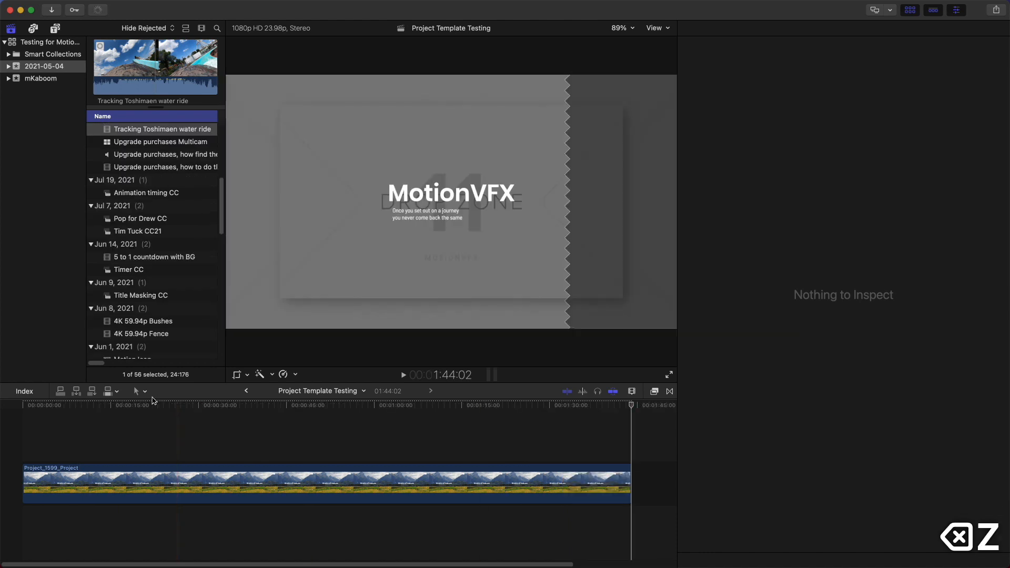
# Step: Fill Drop Zone 2 of the Project 1599 clip with the Scramble Crossing Timelapse clip, starting at its very beginning
pyautogui.click(93, 447)
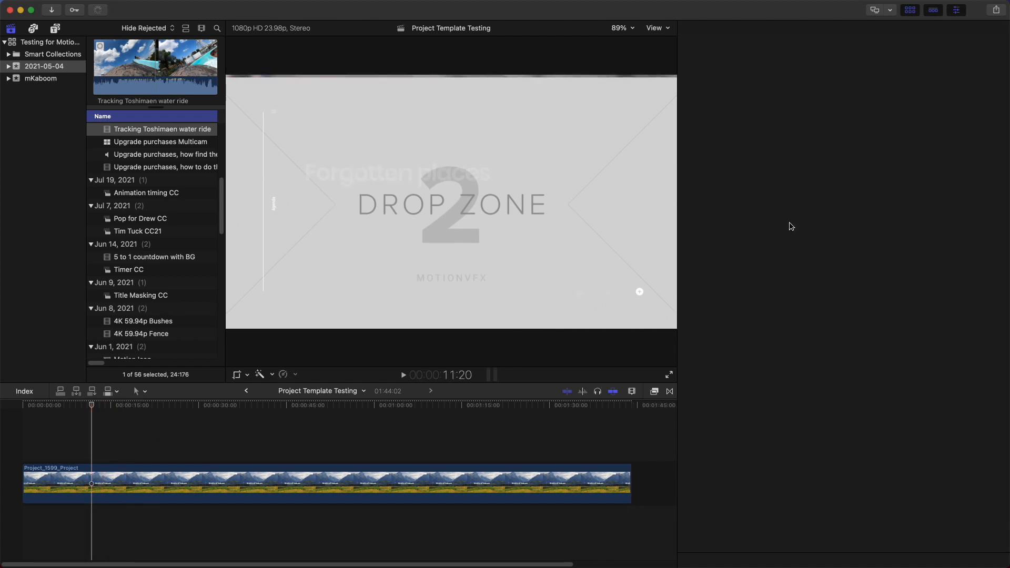
pyautogui.press('c')
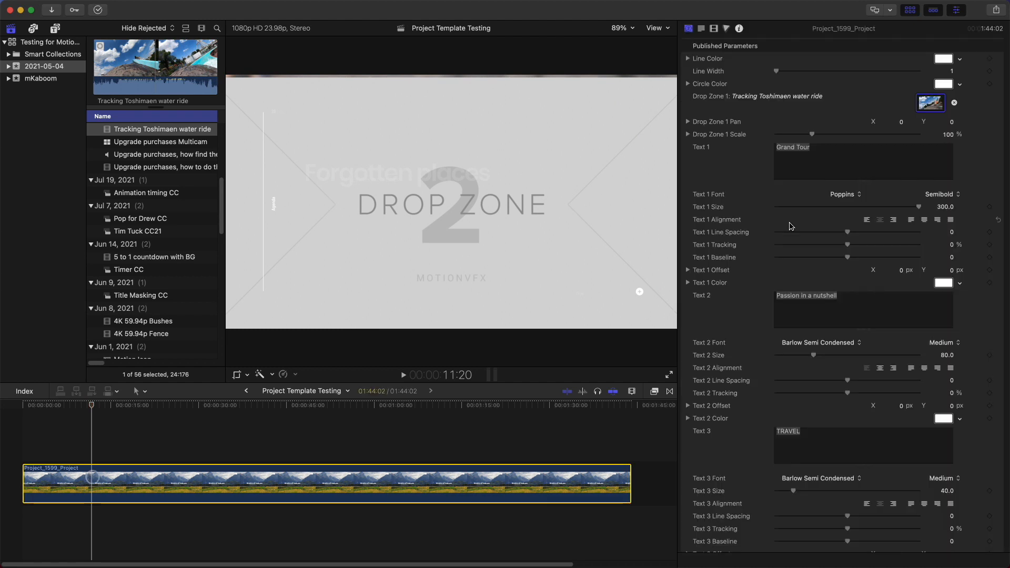
pyautogui.scroll(-10, 760, 250)
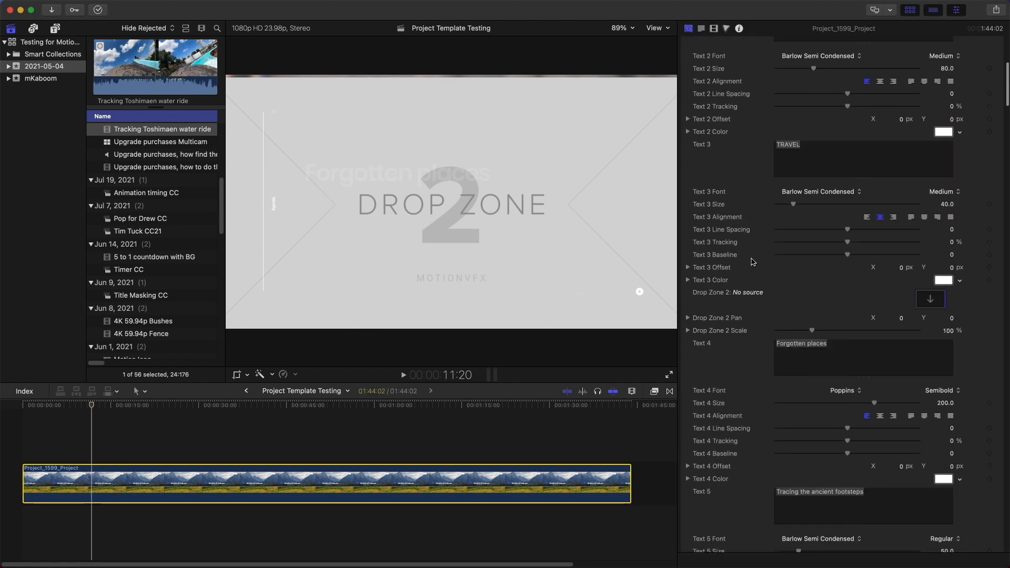
pyautogui.click(918, 299)
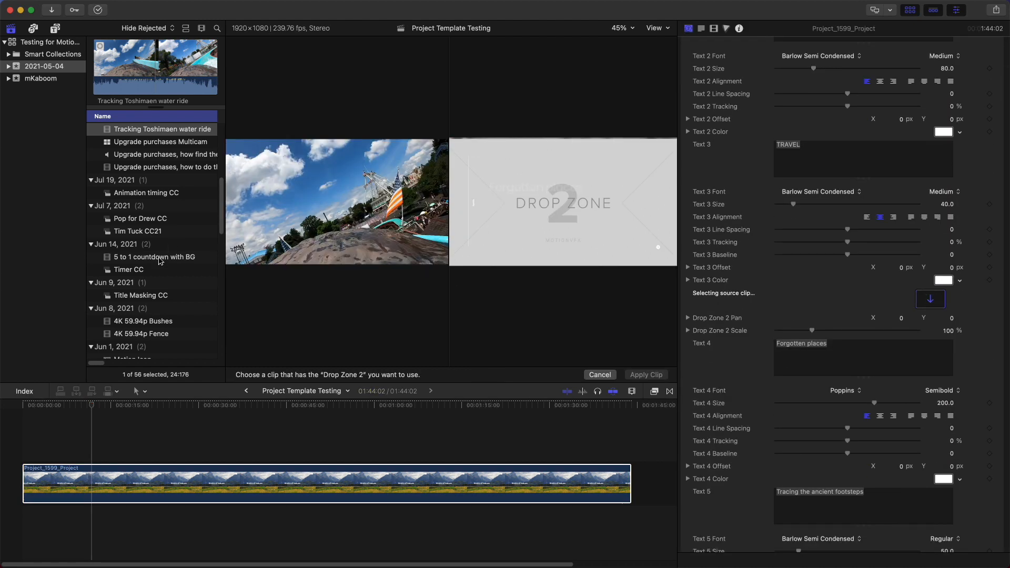
pyautogui.scroll(-5, 161, 286)
pyautogui.scroll(-8, 160, 286)
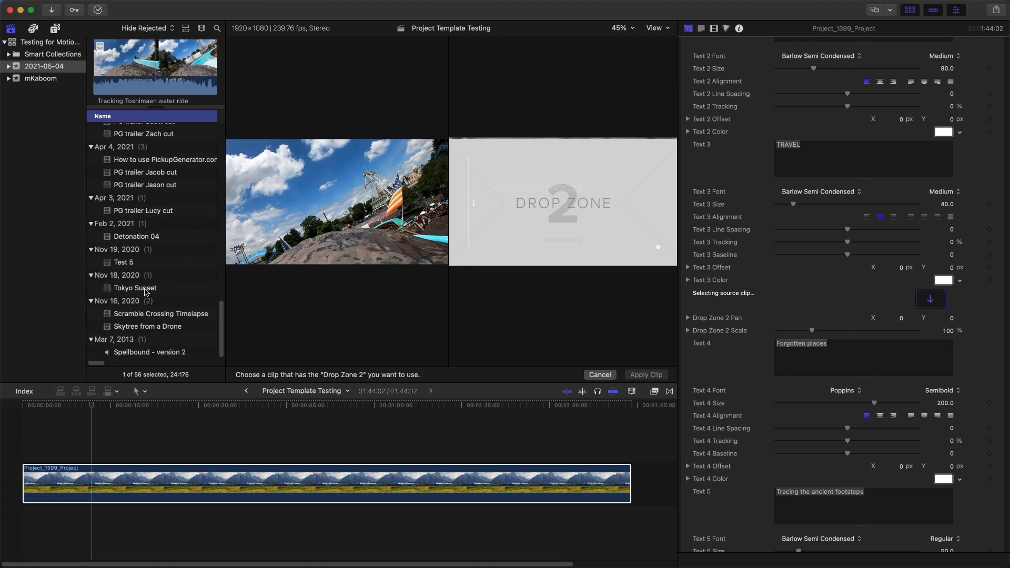
pyautogui.click(141, 315)
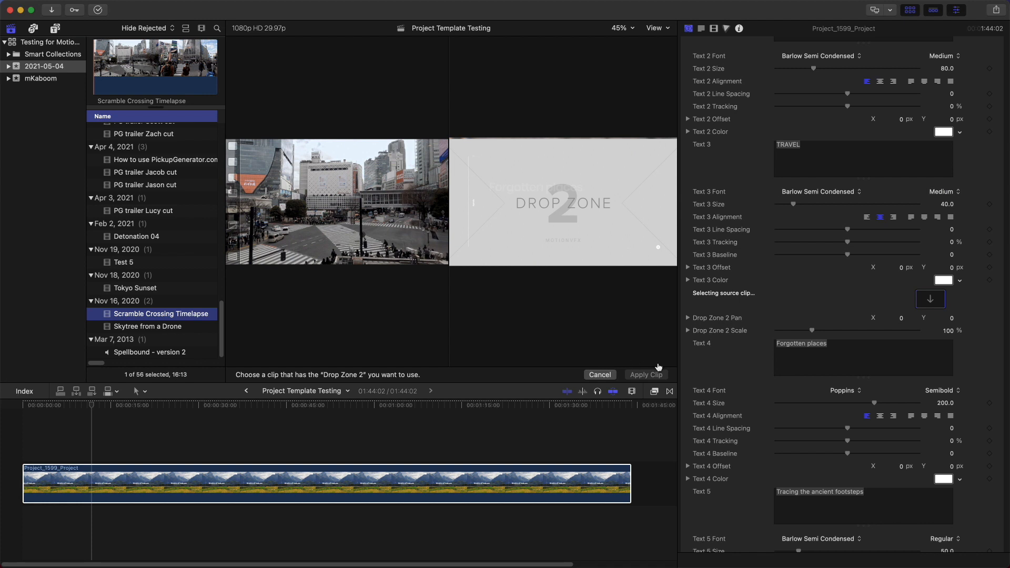
pyautogui.click(421, 419)
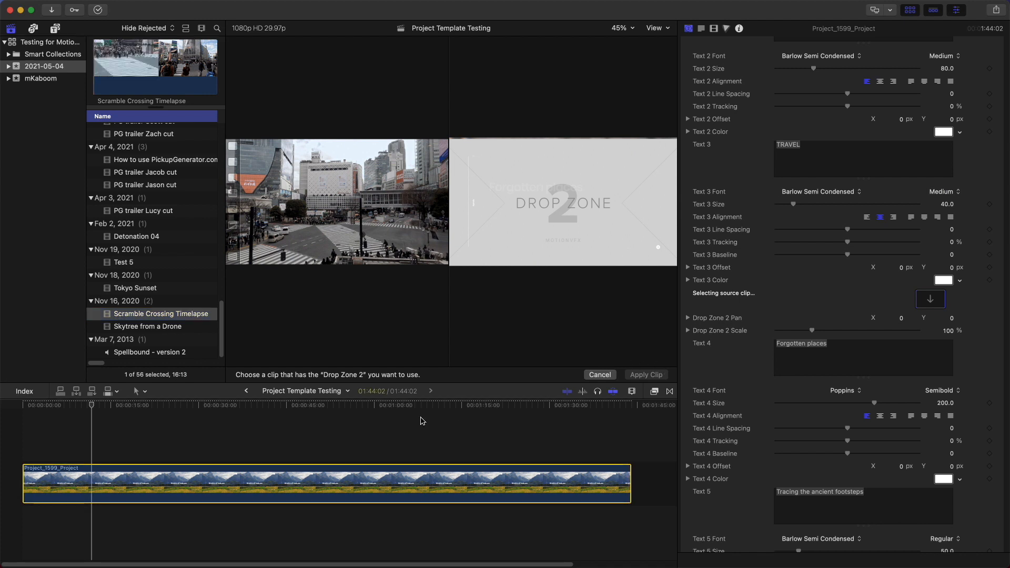
pyautogui.click(935, 301)
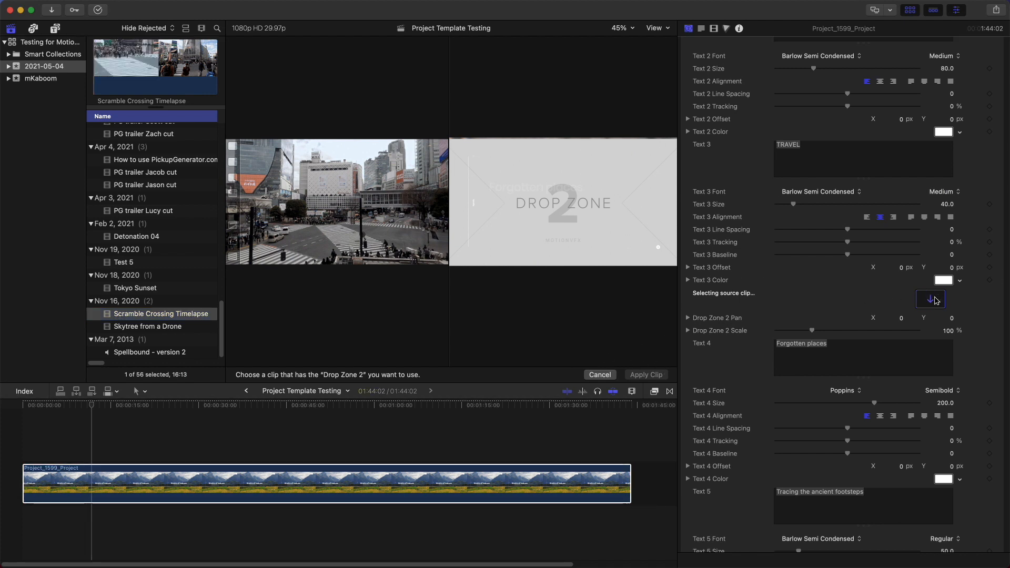
pyautogui.click(106, 314)
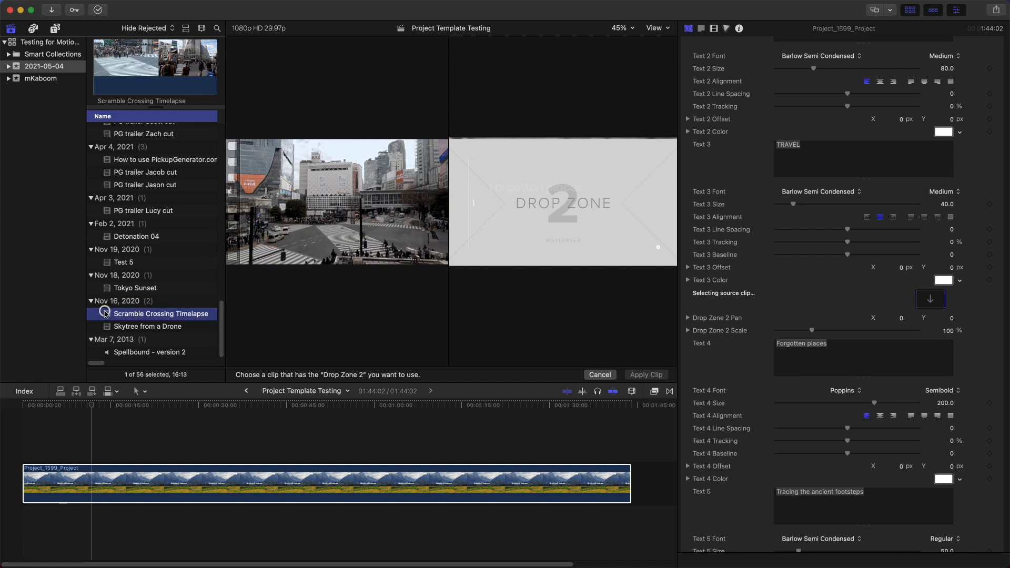
pyautogui.click(95, 74)
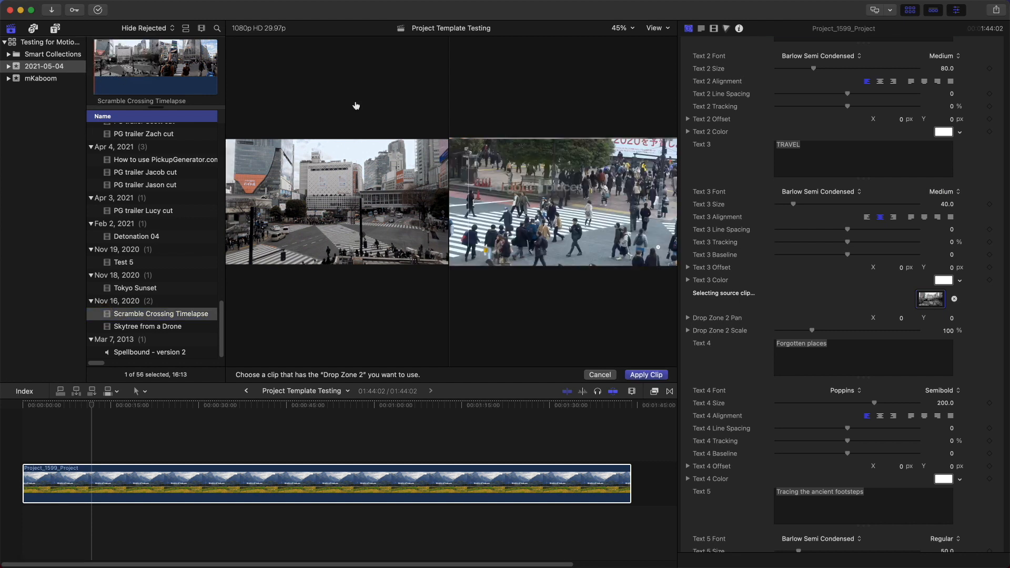
pyautogui.click(645, 375)
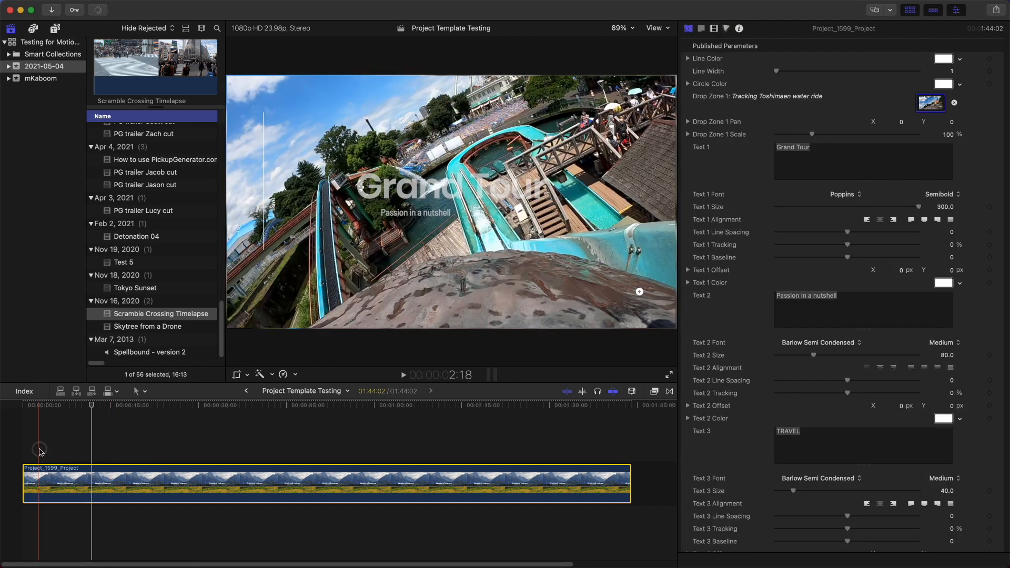
# Step: Play the project from about 2:18 to check the transition from Drop Zone 1 into the Scramble Crossing footage
pyautogui.click(39, 451)
pyautogui.press('space')
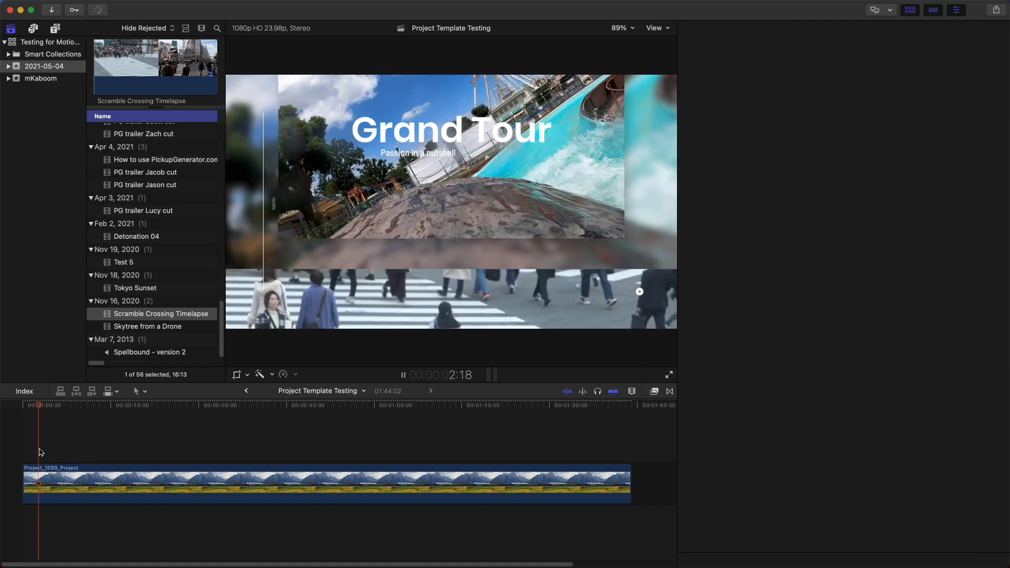
pyautogui.press('super+4')
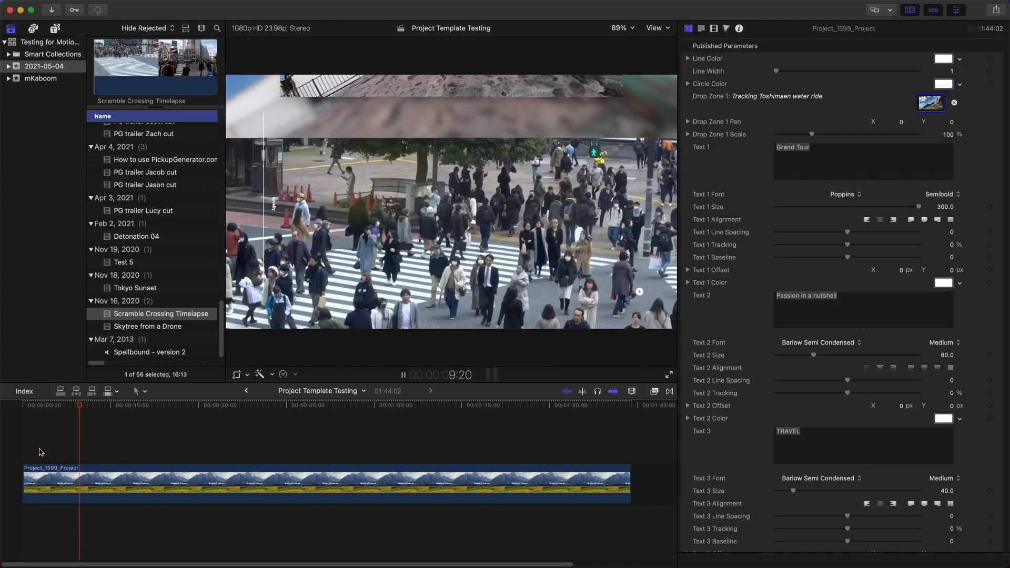
pyautogui.press('space')
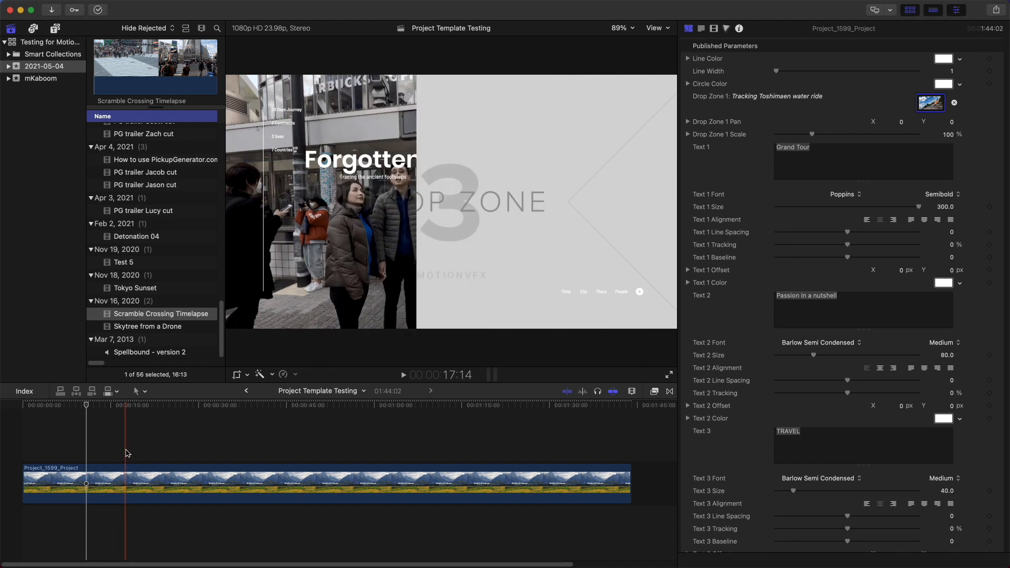
# Step: Switch the browser to filmstrip view and look through the Test 5 clip for footage that suits Drop Zone 3
pyautogui.click(126, 454)
pyautogui.click(127, 470)
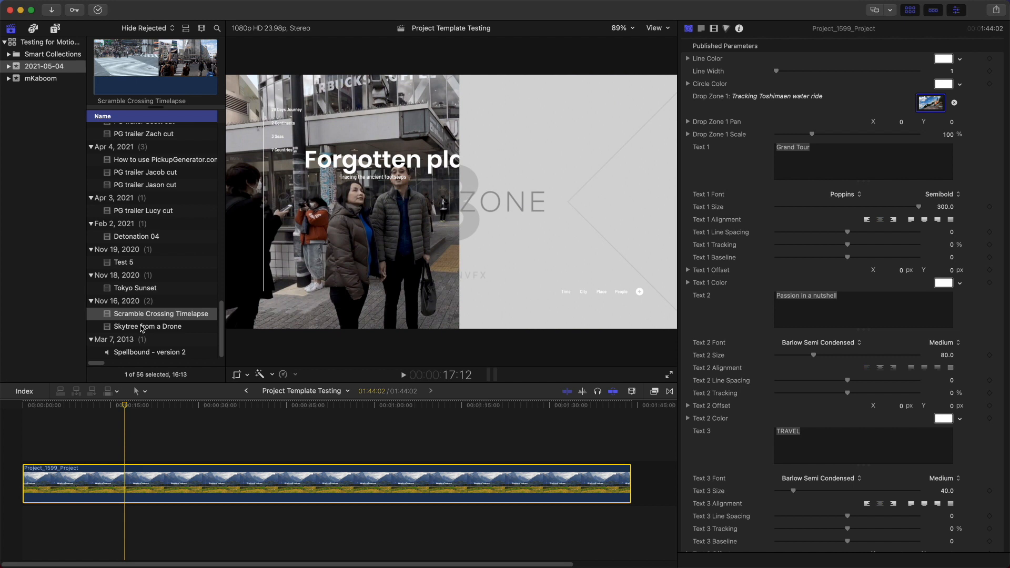
pyautogui.click(124, 262)
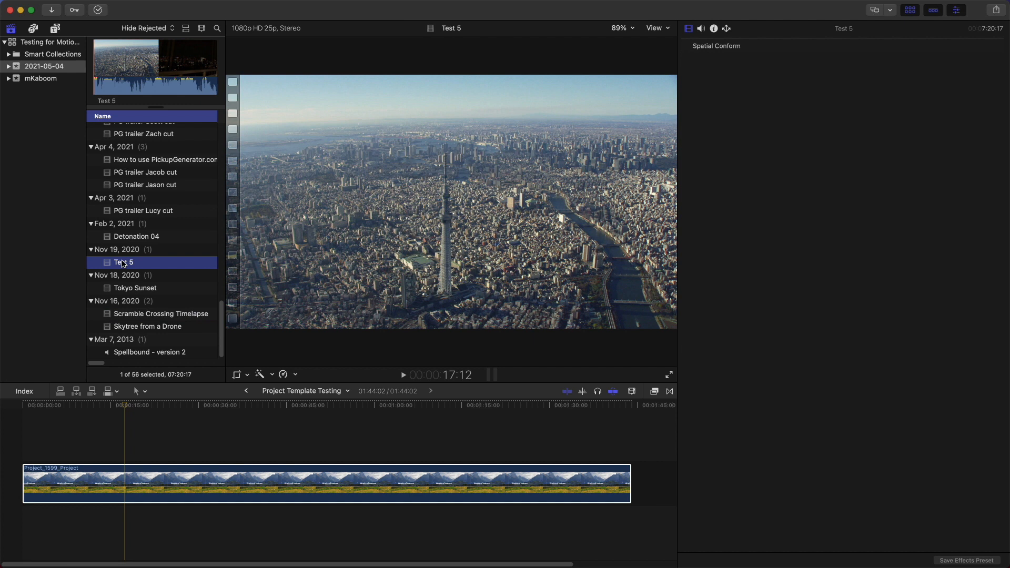
pyautogui.click(107, 58)
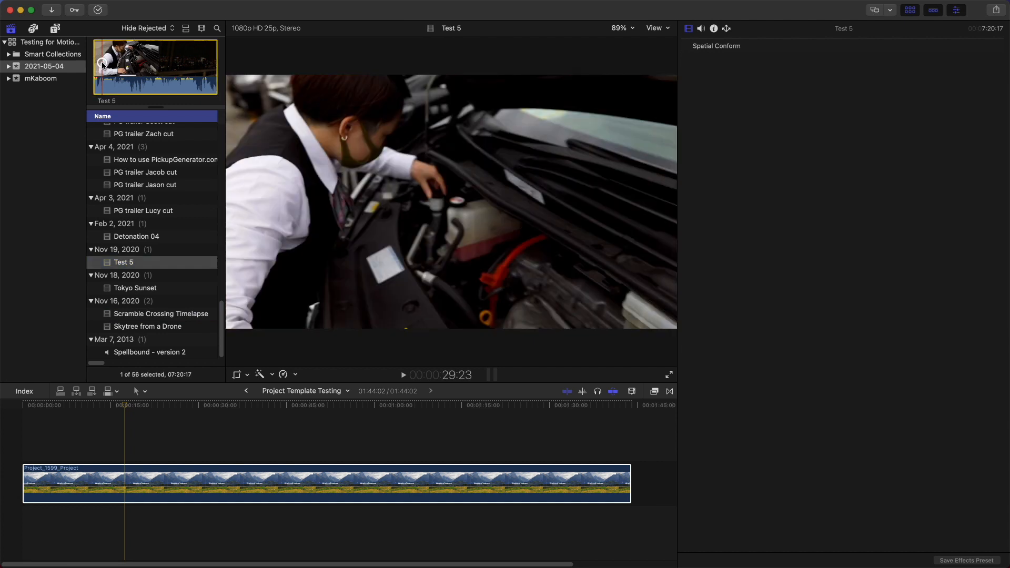
pyautogui.click(187, 29)
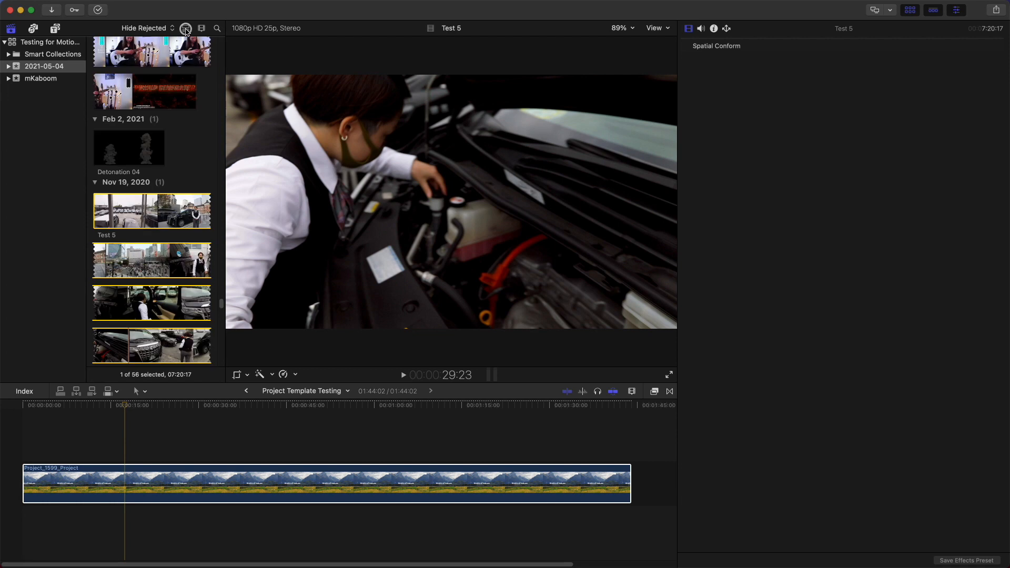
pyautogui.scroll(-10, 120, 260)
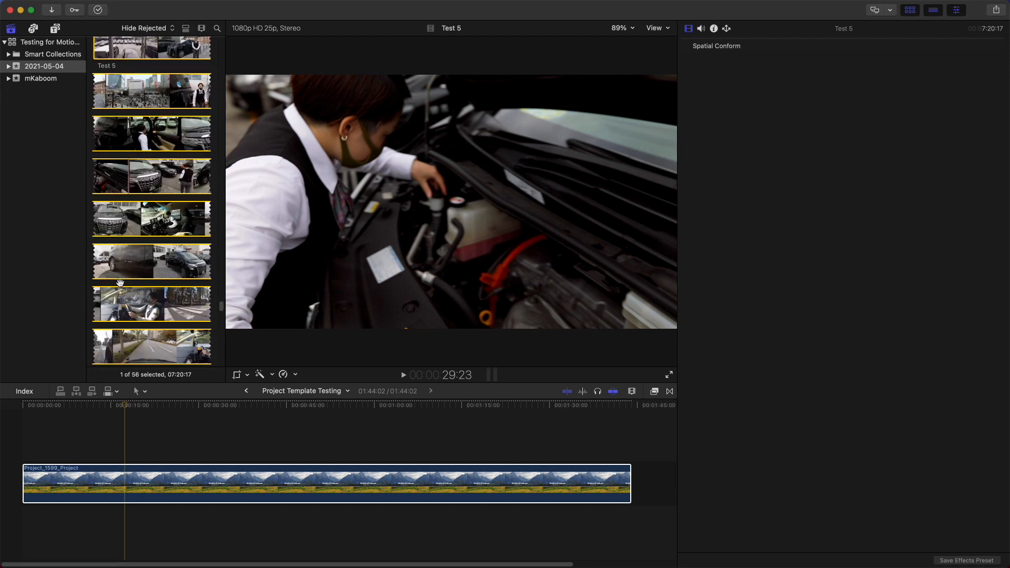
pyautogui.scroll(-10, 120, 283)
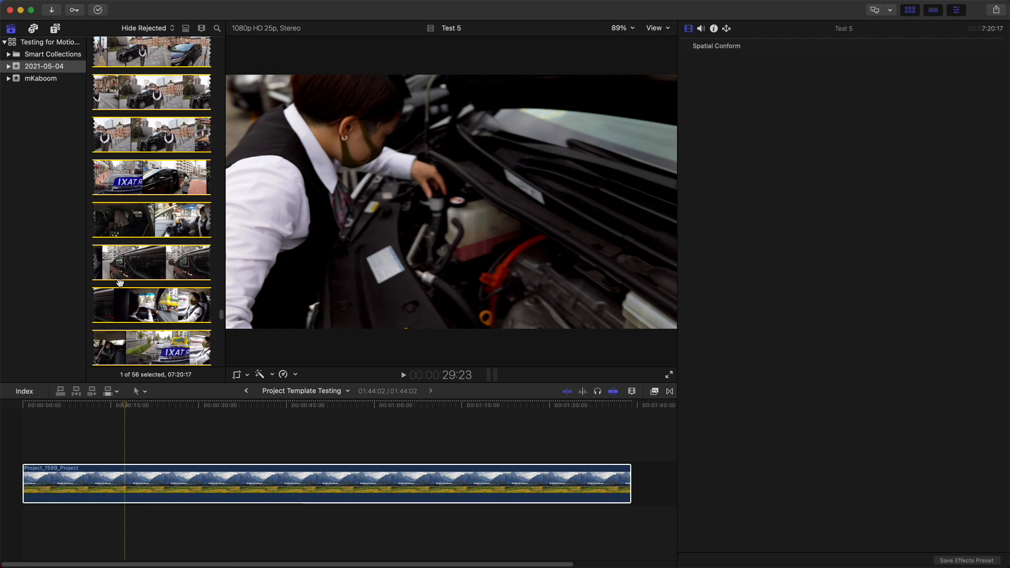
# Step: Compare the frame rate of the Project 1599 timeline with that of the Test 5 clip
pyautogui.click(133, 493)
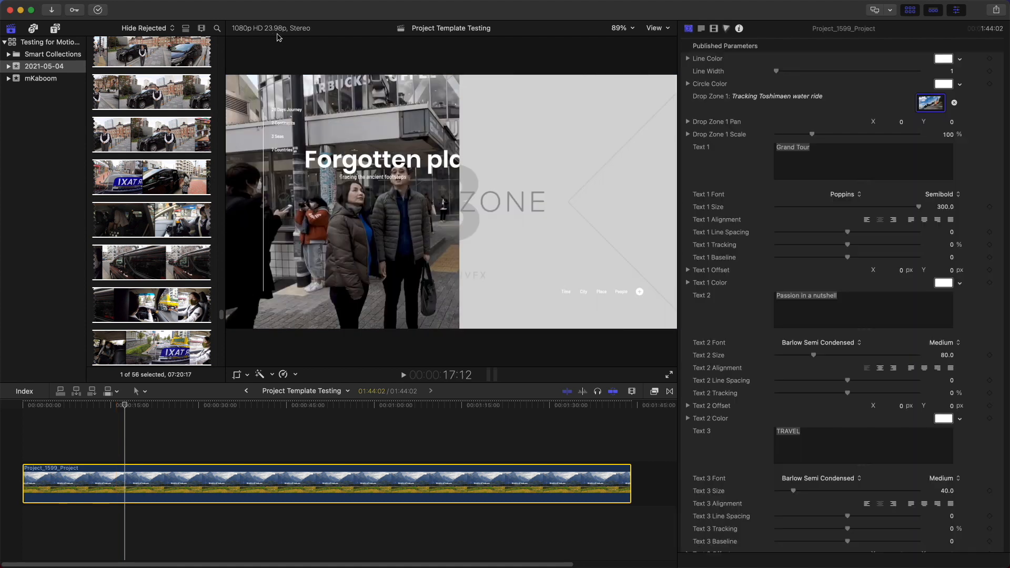
pyautogui.click(148, 135)
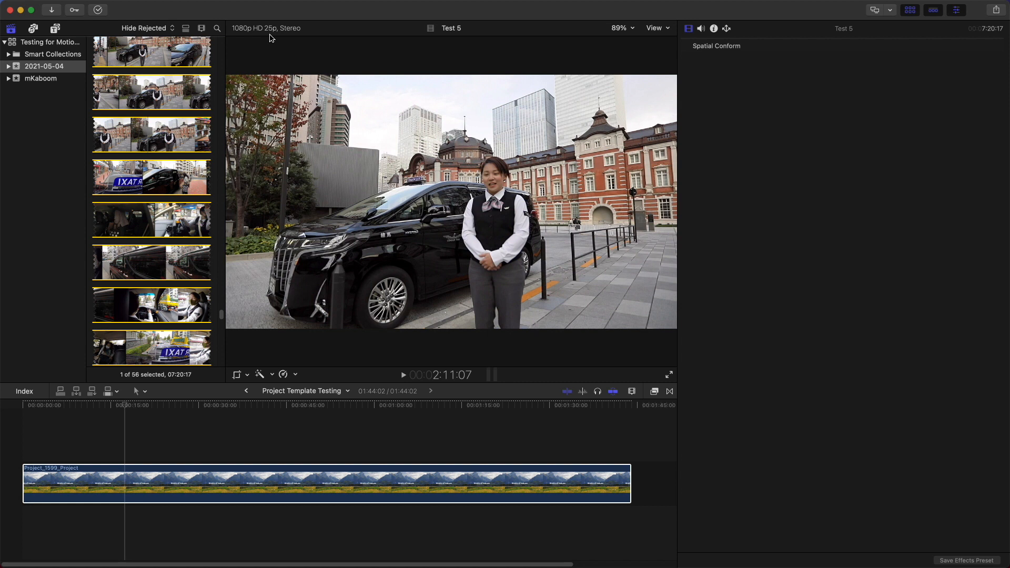
# Step: Look through the rest of the Test 5 filmstrip for night city footage that suits Drop Zone 3
pyautogui.click(131, 478)
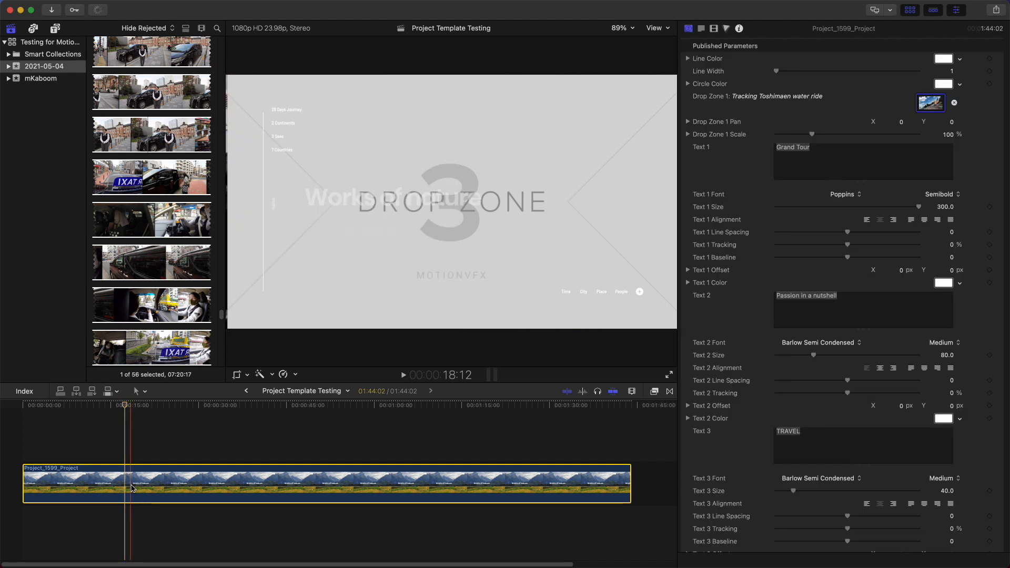
pyautogui.click(160, 255)
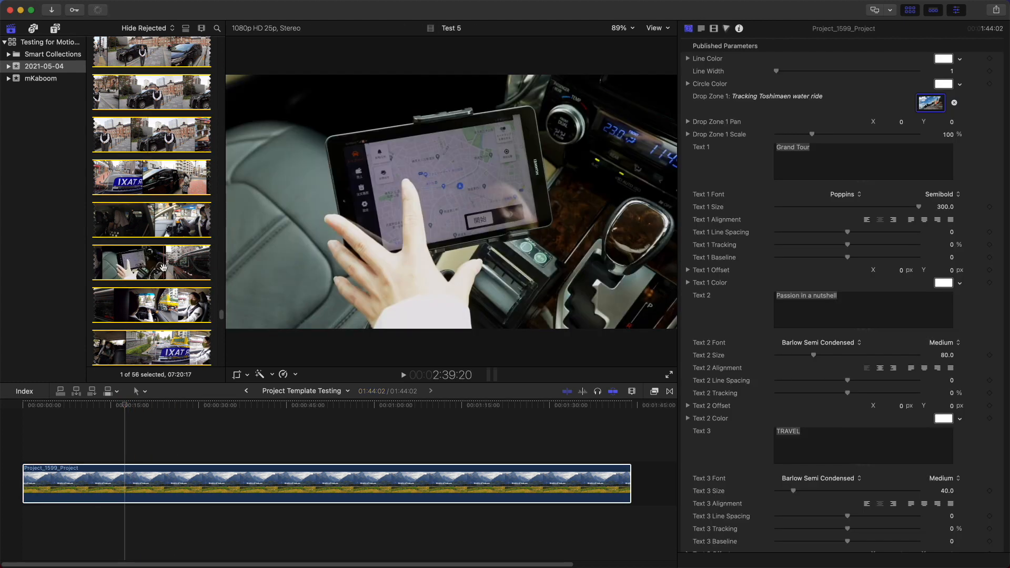
pyautogui.scroll(-5, 161, 263)
pyautogui.scroll(-10, 163, 268)
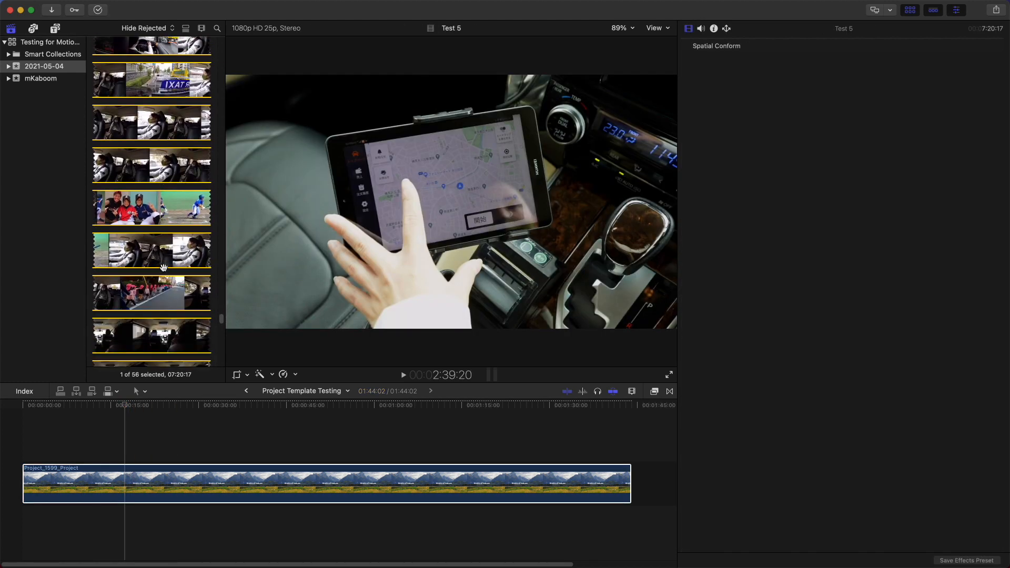
pyautogui.scroll(-10, 163, 267)
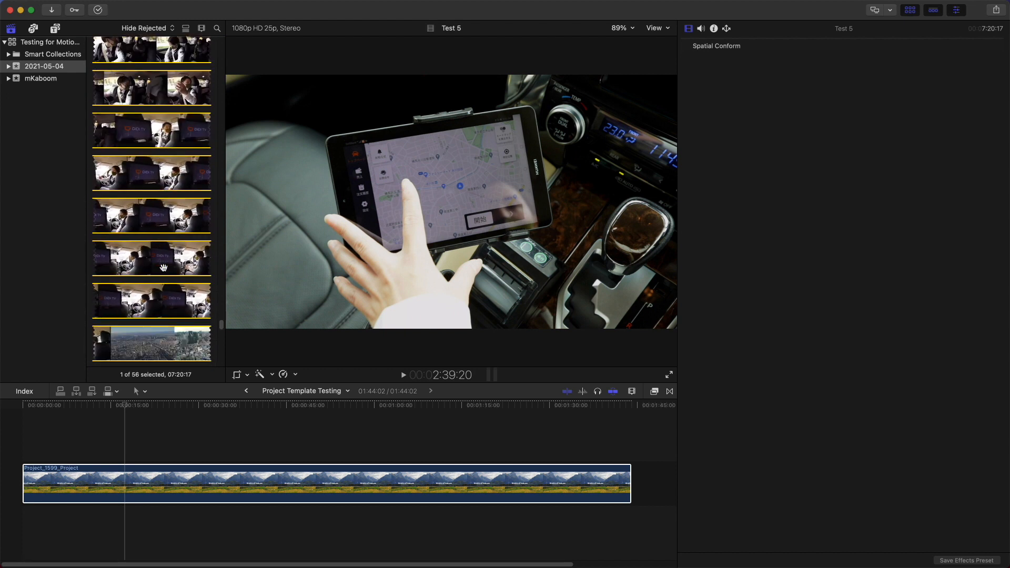
pyautogui.scroll(3, 147, 129)
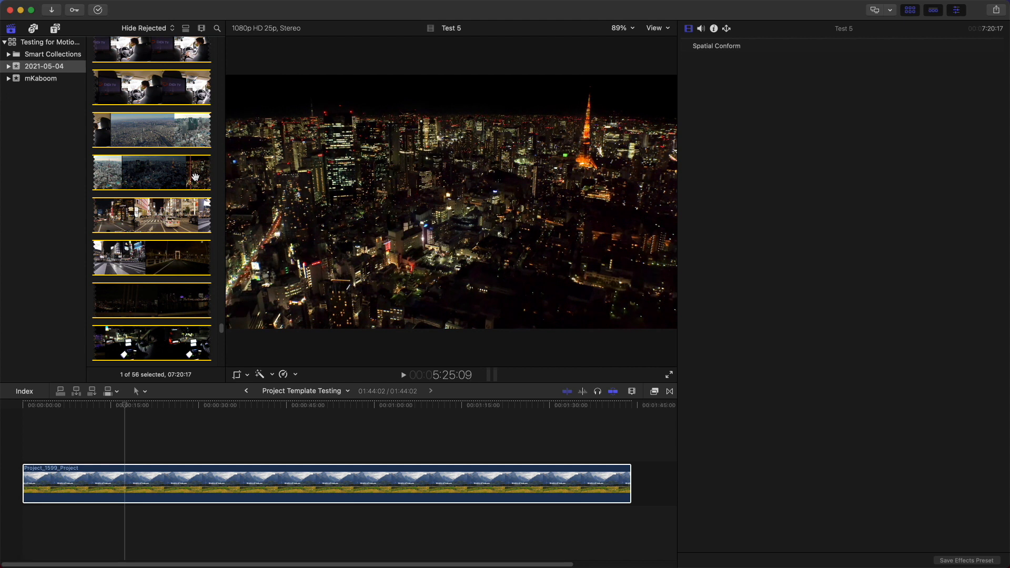
pyautogui.scroll(3, 195, 177)
# Step: Fill Drop Zone 3 of the Project 1599 clip with Test 5, starting at its night city footage
pyautogui.click(130, 481)
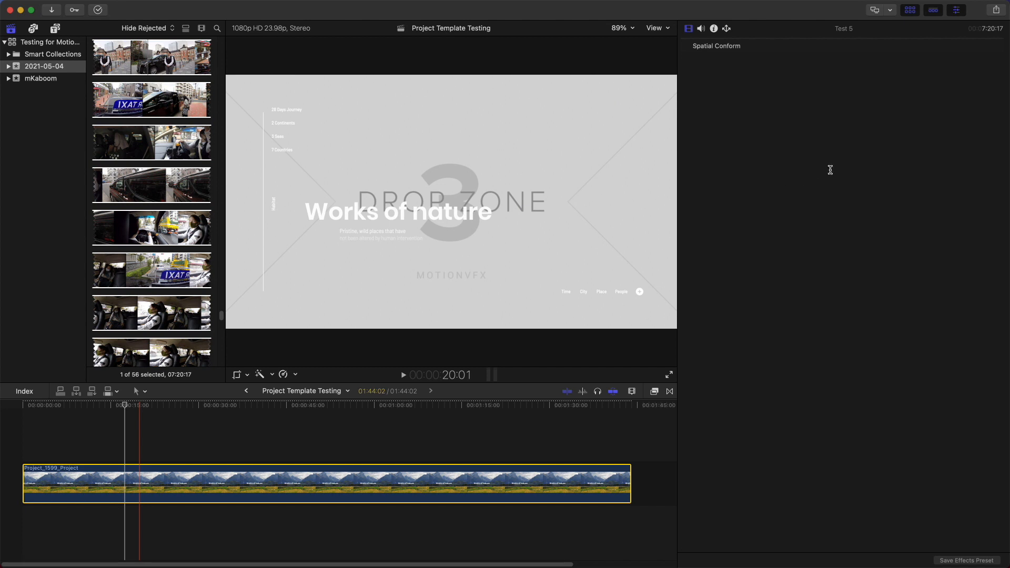
pyautogui.scroll(-15, 742, 323)
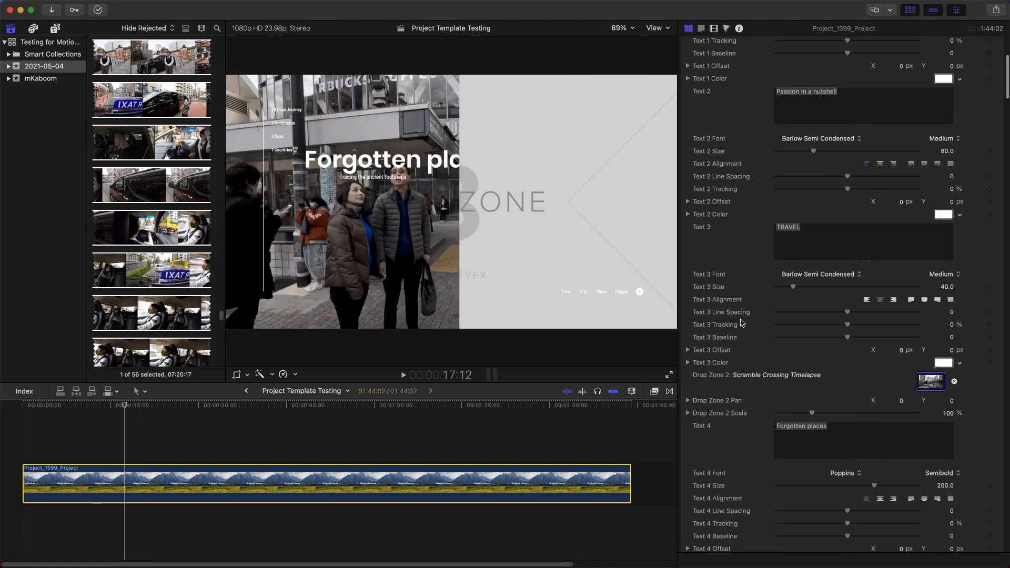
pyautogui.scroll(-10, 741, 321)
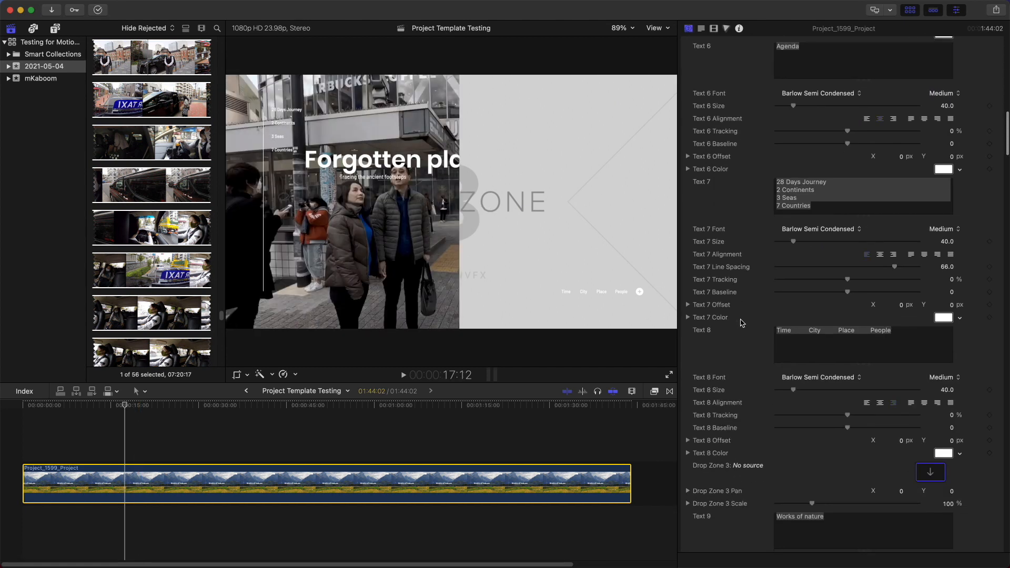
pyautogui.click(929, 340)
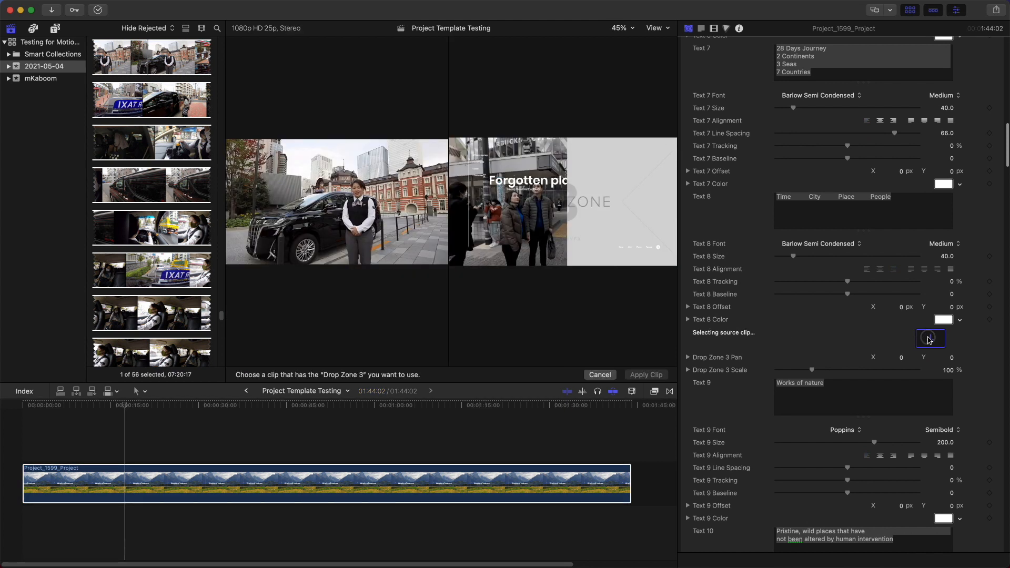
pyautogui.scroll(-10, 177, 295)
pyautogui.scroll(-4, 176, 296)
pyautogui.click(176, 293)
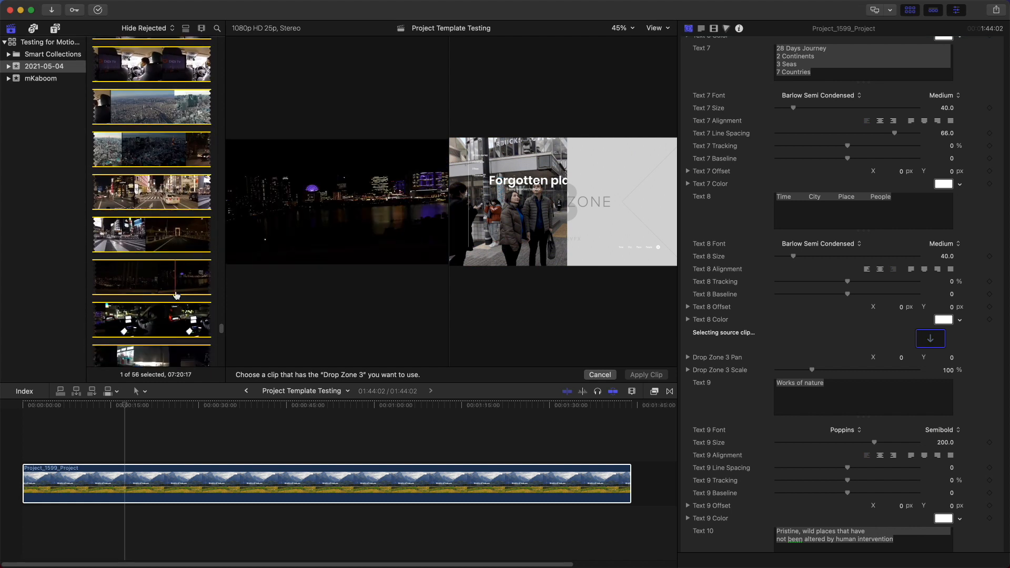
pyautogui.click(203, 154)
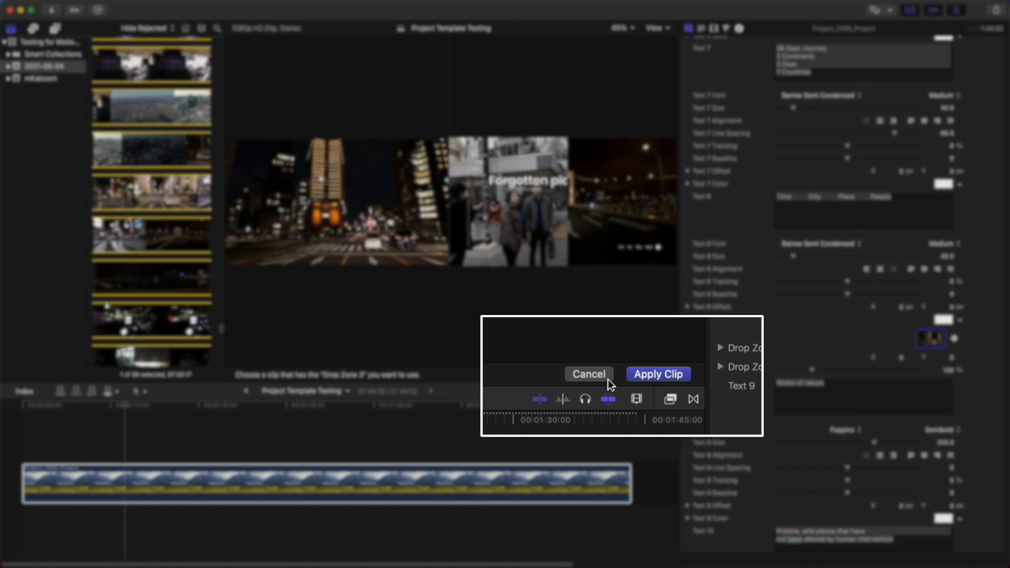
pyautogui.click(652, 374)
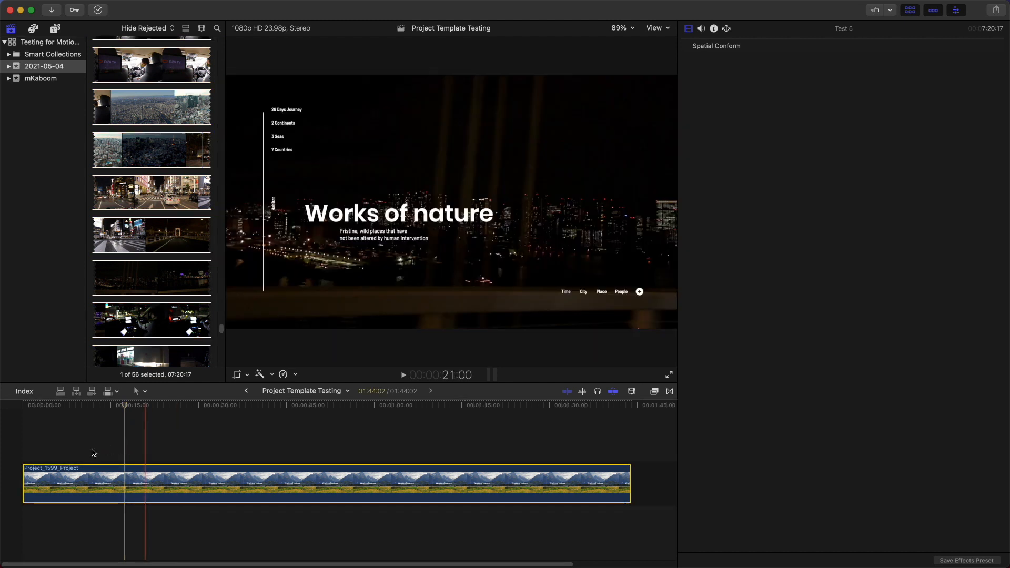
# Step: Play the project from about 11:20 to check the transition from the Scramble Crossing footage into Drop Zone 3
pyautogui.click(93, 453)
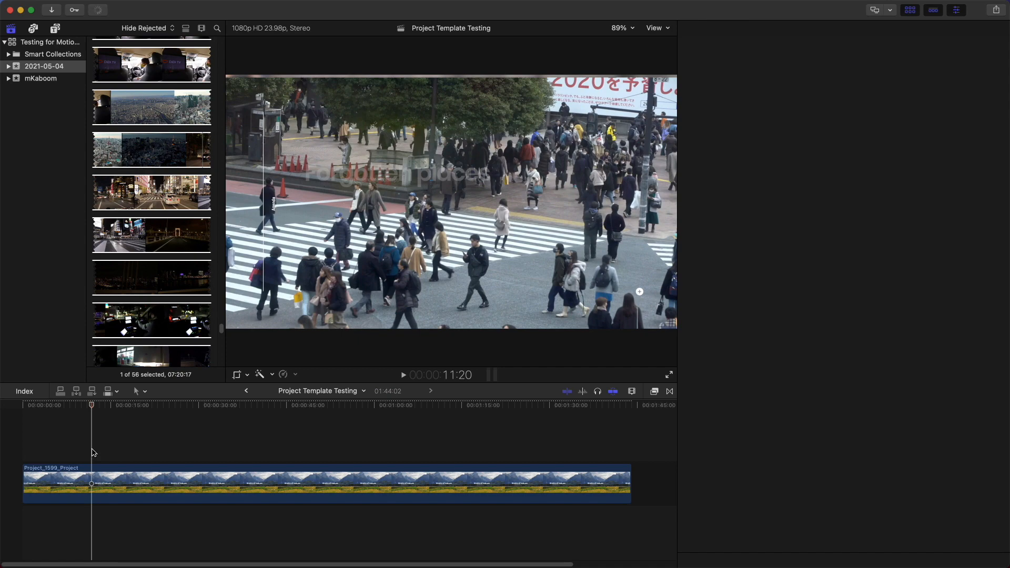
pyautogui.press('space')
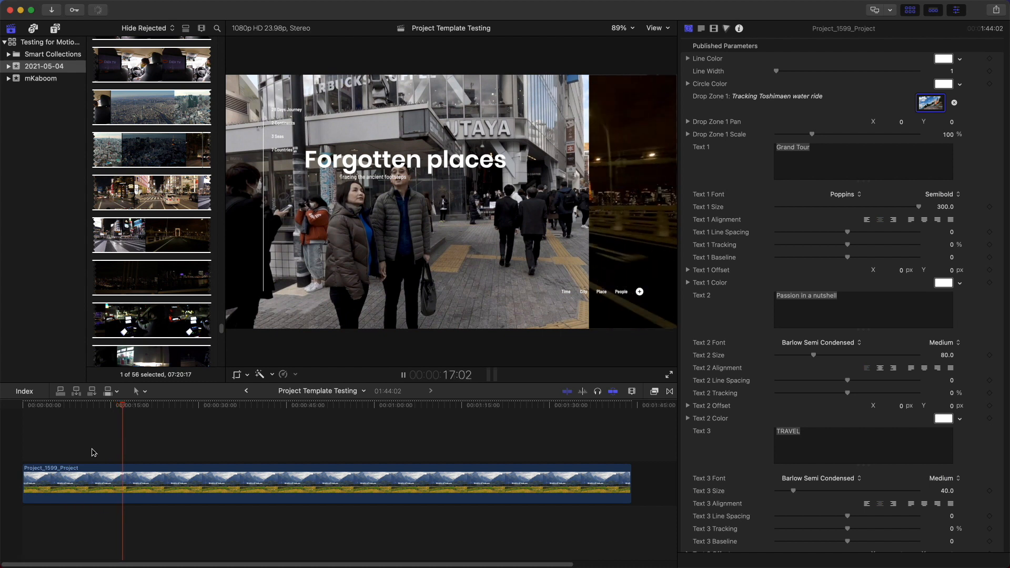
pyautogui.click(107, 450)
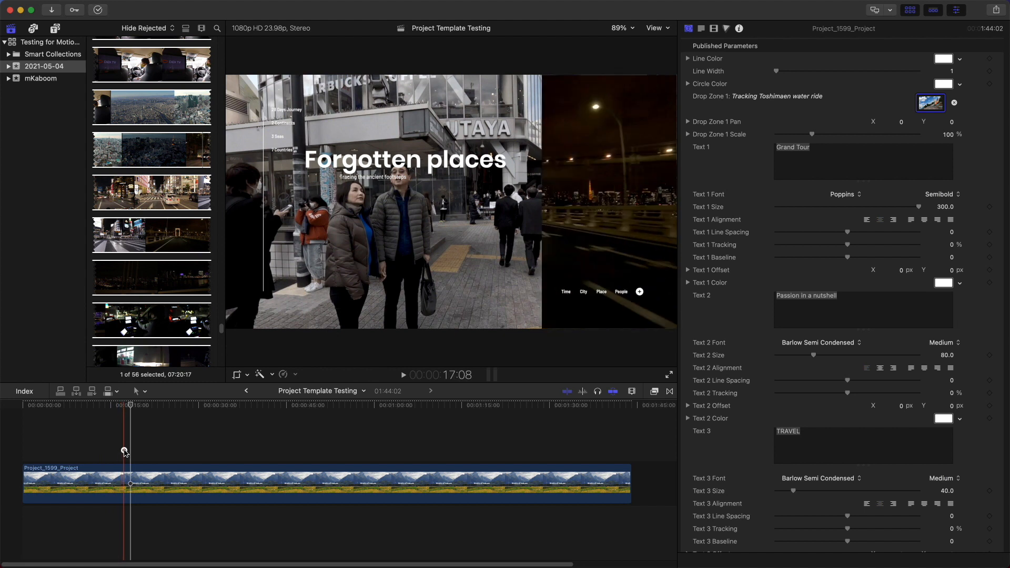
# Step: Add a marker to the Project 1599 clip at about 12:13, and trim the clip's end so it lasts 1:00:01
pyautogui.click(126, 476)
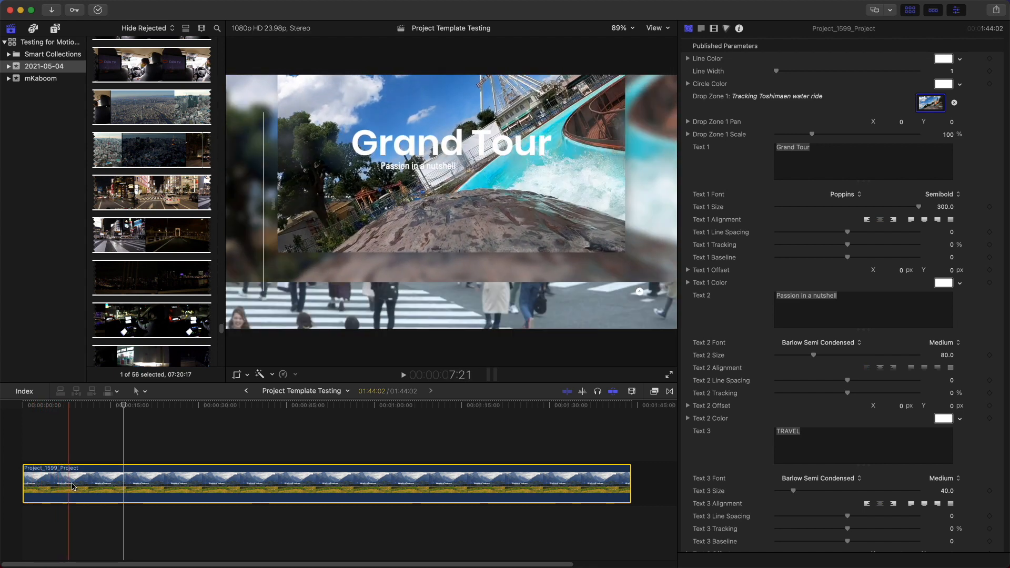
pyautogui.click(81, 485)
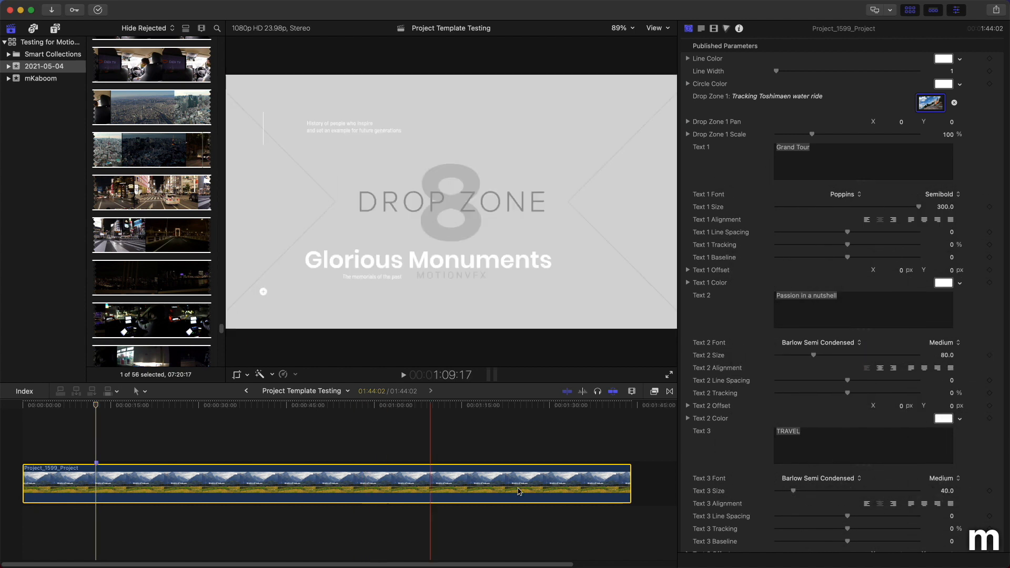
pyautogui.moveTo(627, 486); pyautogui.dragTo(371, 477)
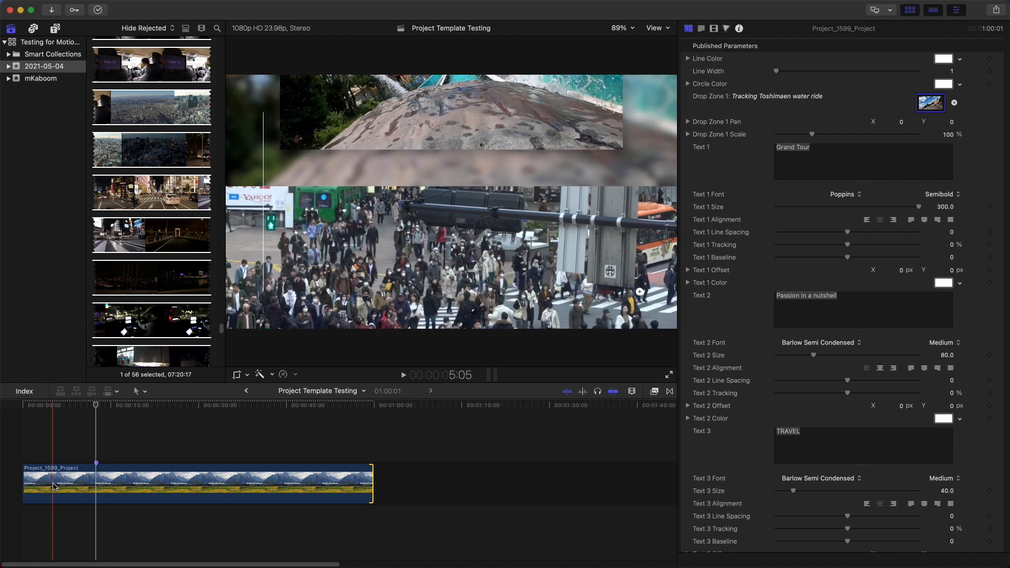
pyautogui.press('cmd+z')
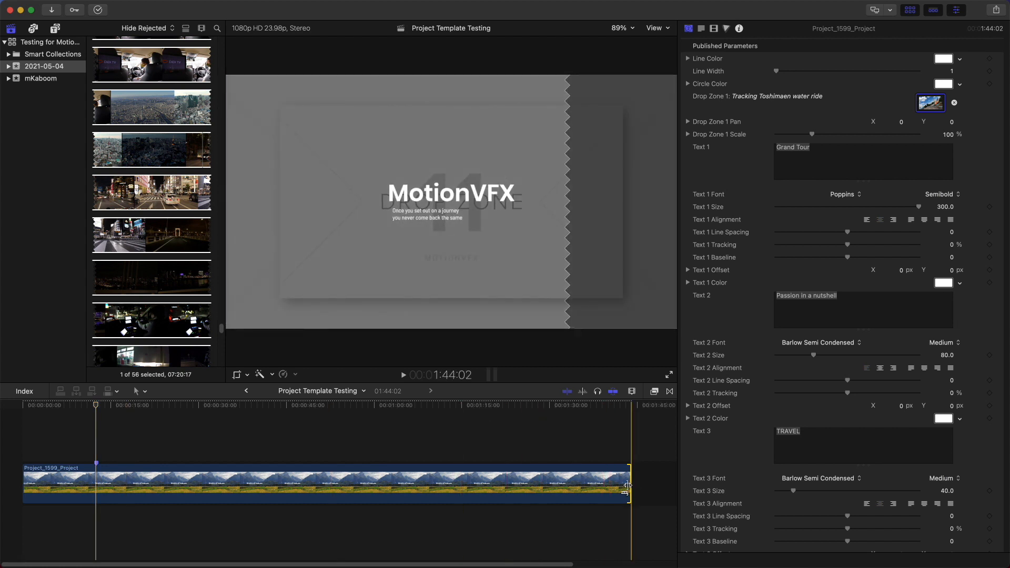
pyautogui.press('super+shift+z')
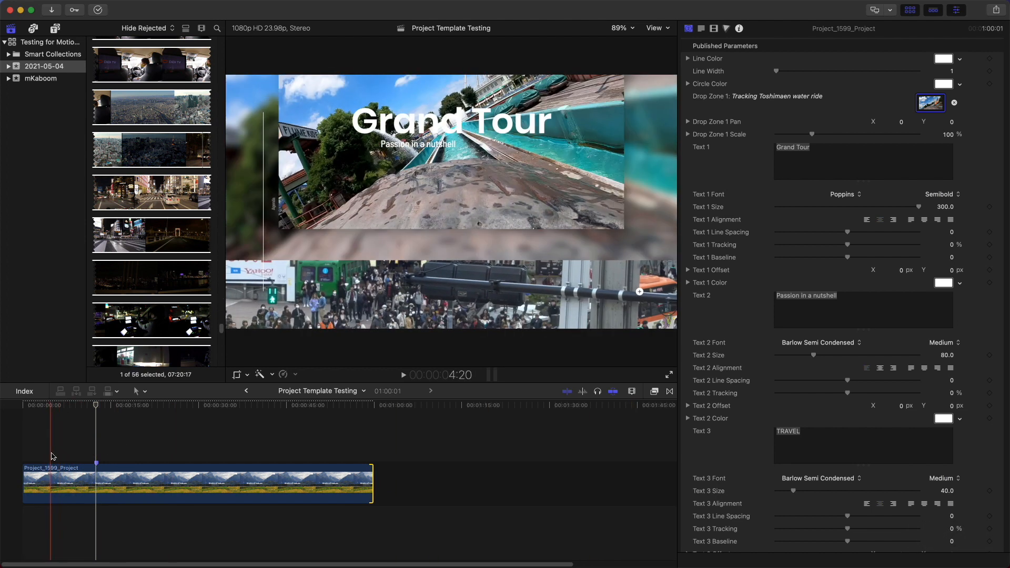
# Step: Step frame by frame back and forth around 7:00 to examine how the "Forgotten places" title starts in the shortened clip
pyautogui.click(62, 456)
pyautogui.press('Right')
pyautogui.press('Right')
pyautogui.press('Right')
pyautogui.press('Right')
pyautogui.press('Right')
pyautogui.press('Right')
pyautogui.press('Right')
pyautogui.press('Right')
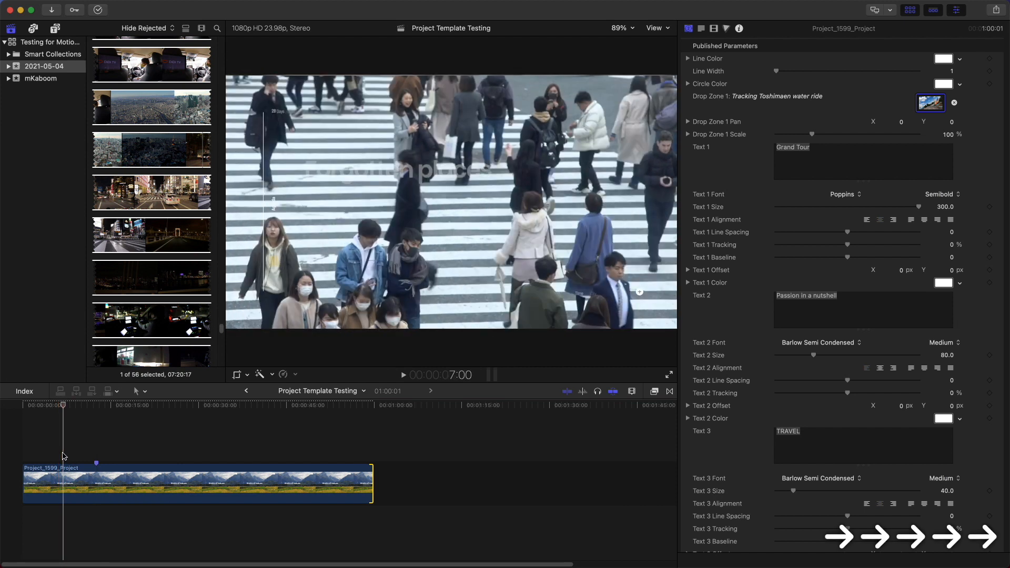
pyautogui.press('Right')
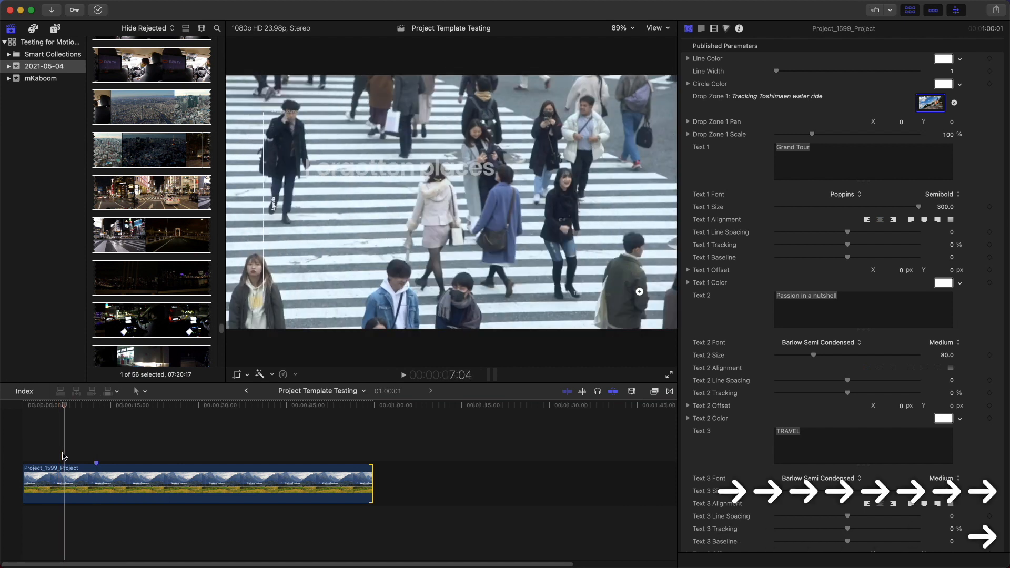
pyautogui.press('Left')
pyautogui.press('Right')
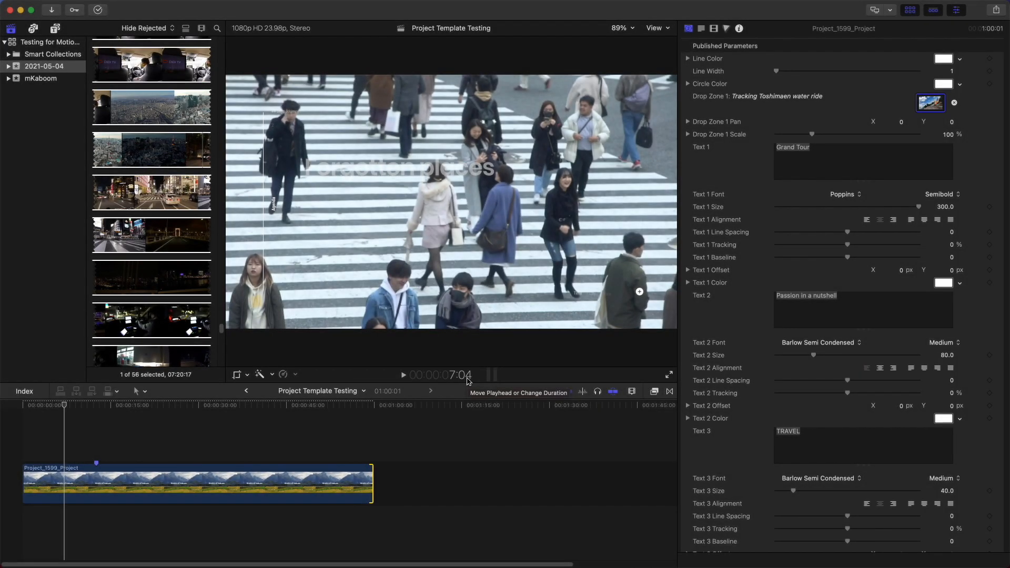
pyautogui.press('Left')
pyautogui.press('Left')
pyautogui.press('Left')
pyautogui.press('Left')
pyautogui.press('Left')
pyautogui.press('Left')
pyautogui.press('Right')
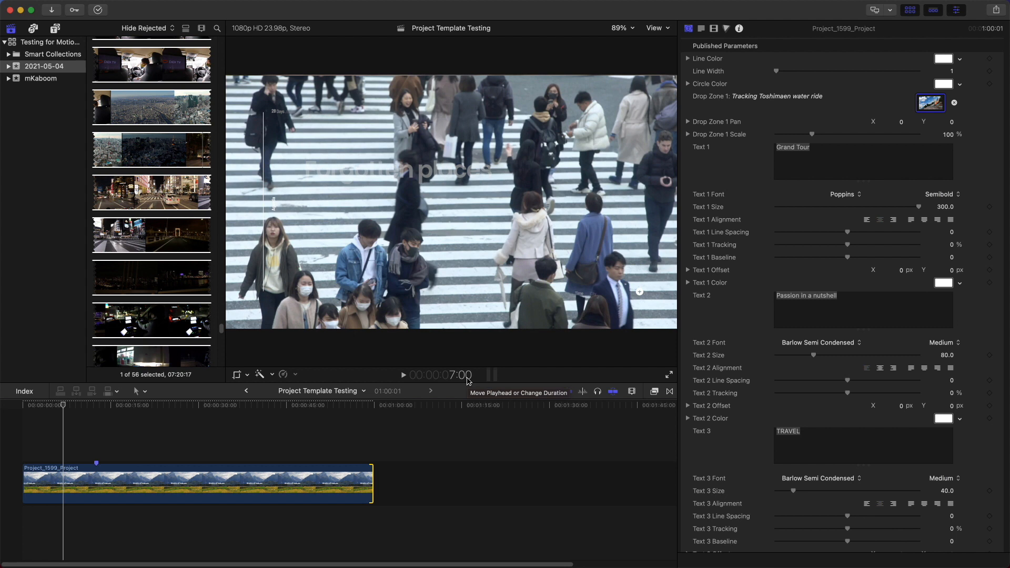
pyautogui.press('Right')
pyautogui.press('Right')
pyautogui.press('Right')
pyautogui.press('Right')
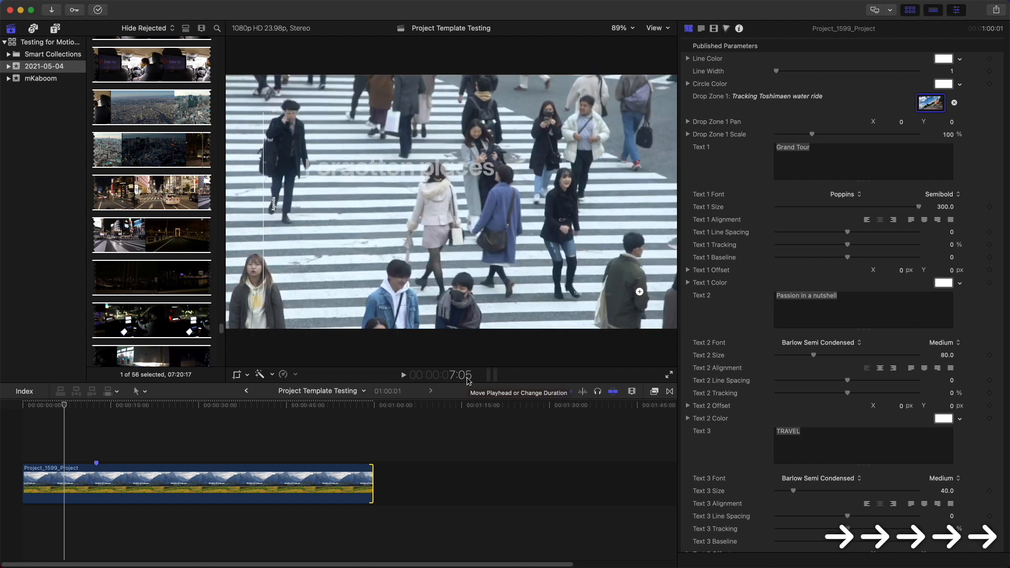
pyautogui.press('Right')
pyautogui.press('Left')
pyautogui.press('Left')
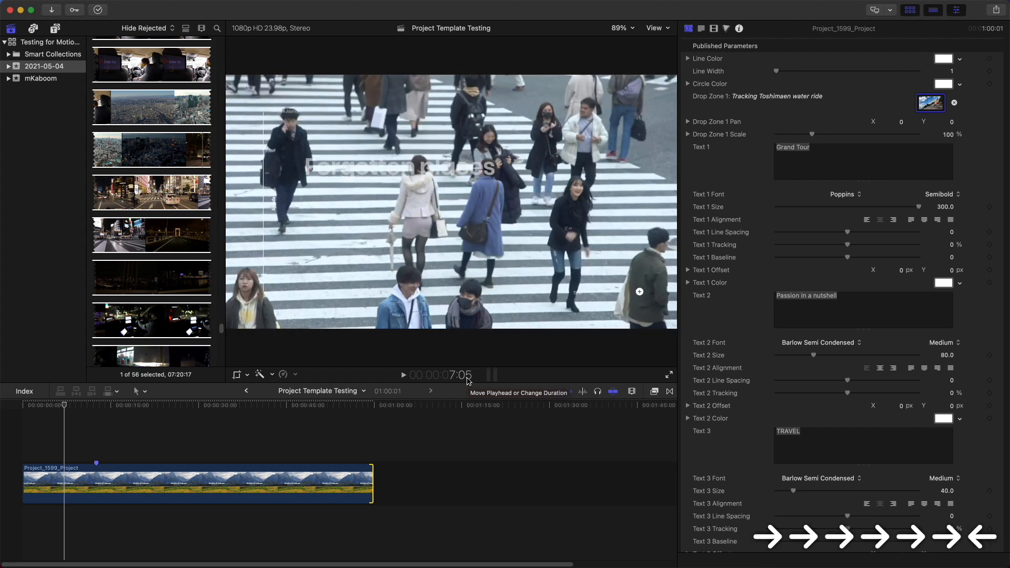
pyautogui.press('Left')
pyautogui.press('Left')
pyautogui.press('Left')
pyautogui.press('Left')
pyautogui.press('Left')
pyautogui.press('Left')
pyautogui.press('Left')
pyautogui.press('Left')
pyautogui.press('Left')
pyautogui.press('Left')
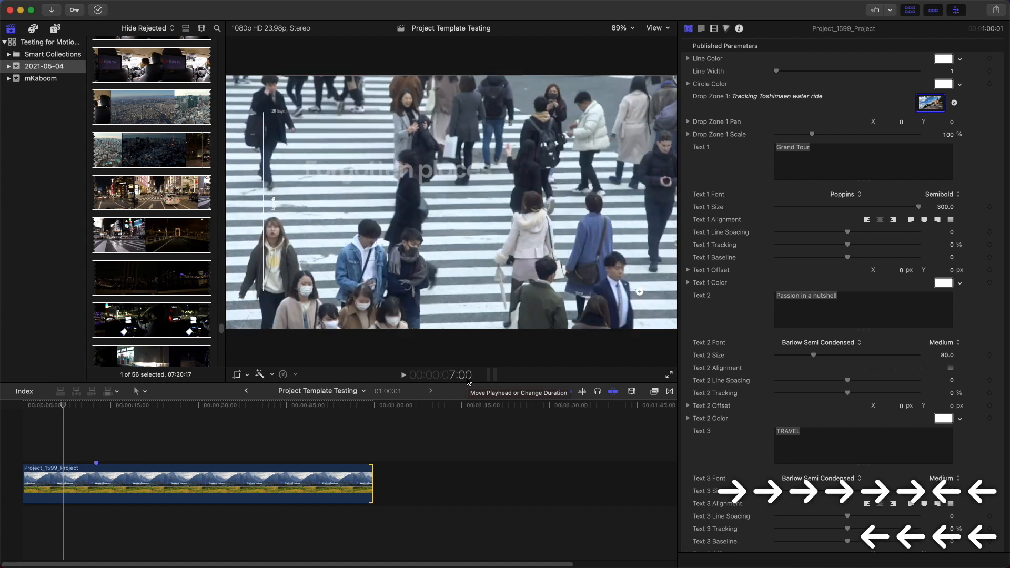
pyautogui.press('Left')
pyautogui.press('Left')
pyautogui.press('Left')
pyautogui.press('Left')
pyautogui.press('Left')
pyautogui.press('Right')
pyautogui.press('Right')
pyautogui.press('Right')
pyautogui.press('Right')
pyautogui.press('Right')
pyautogui.press('Right')
pyautogui.press('Right')
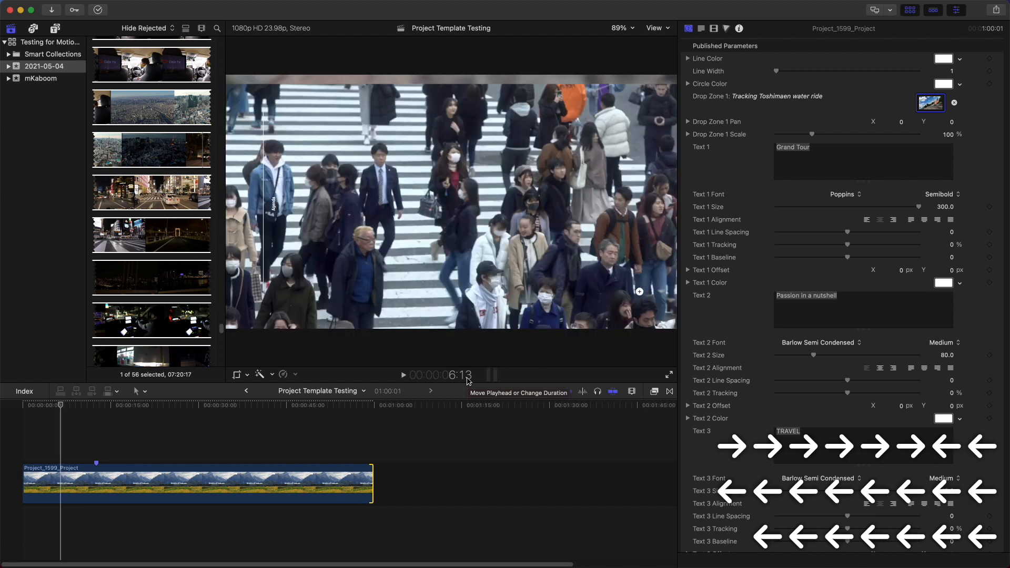
pyautogui.press('Right')
pyautogui.press('Right')
pyautogui.press('Right')
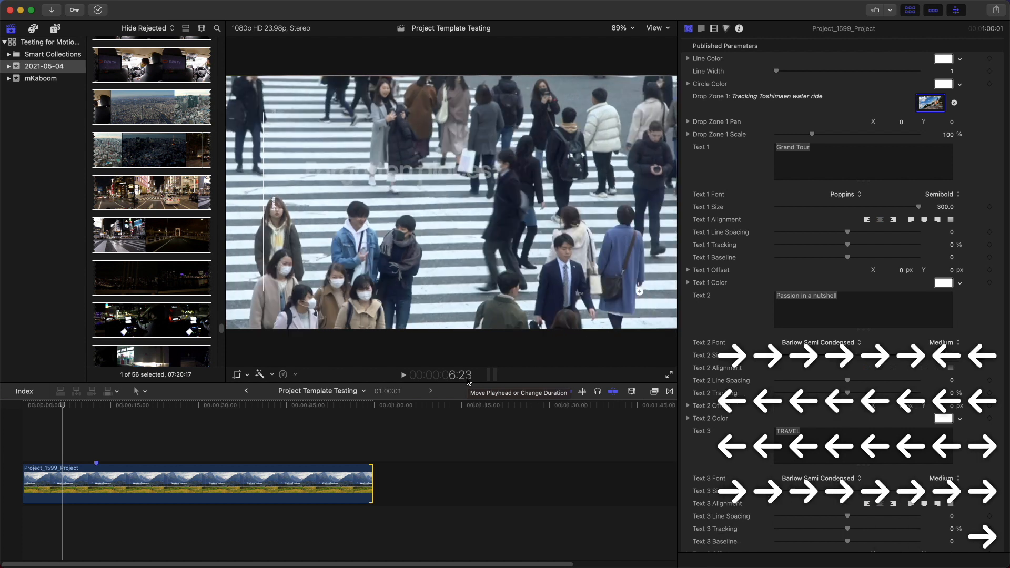
# Step: Select the shortened Project 1599 clip and play its opening sections to check the pace of the titles and transitions
pyautogui.click(367, 481)
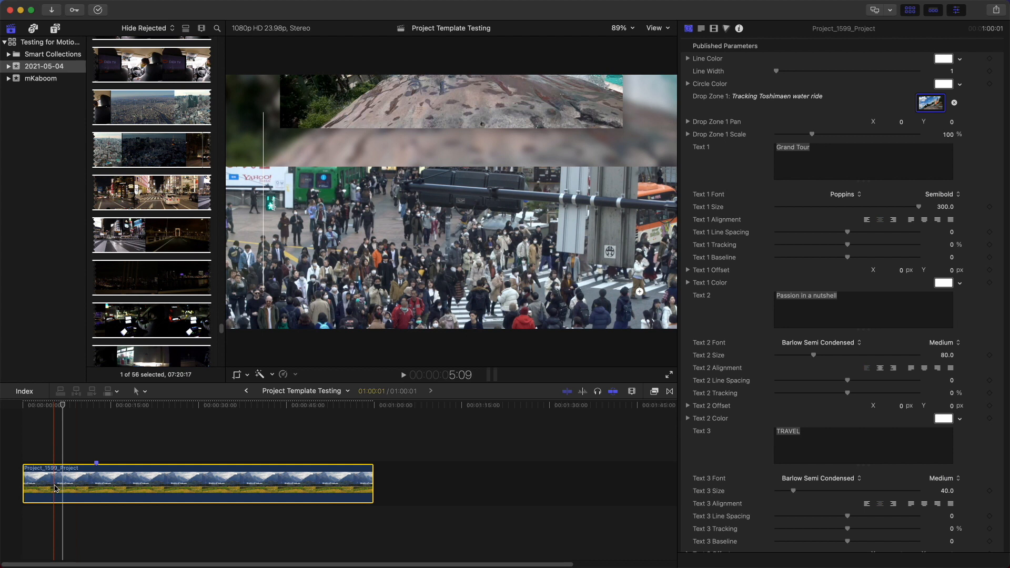
pyautogui.press('space')
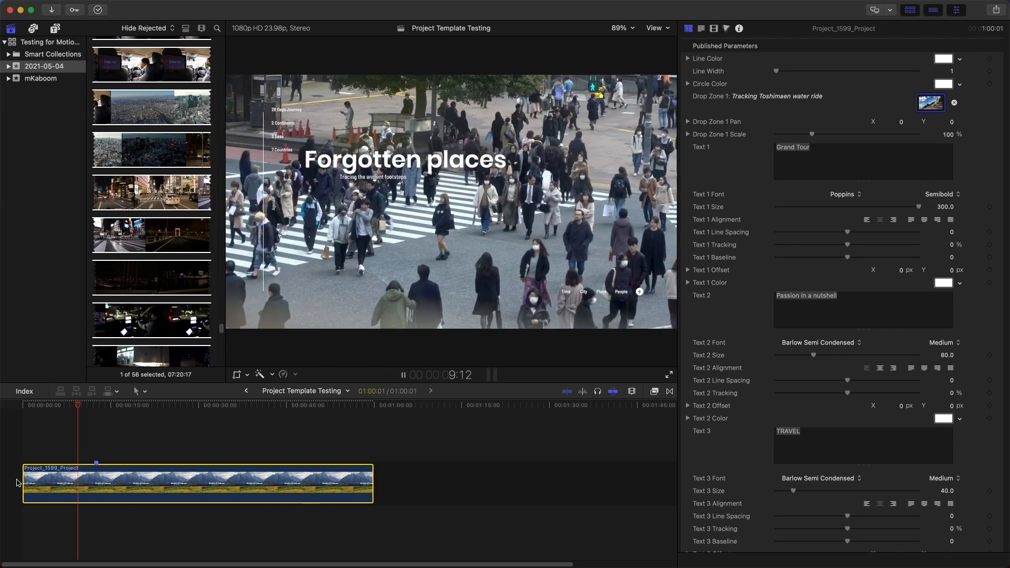
pyautogui.press('space')
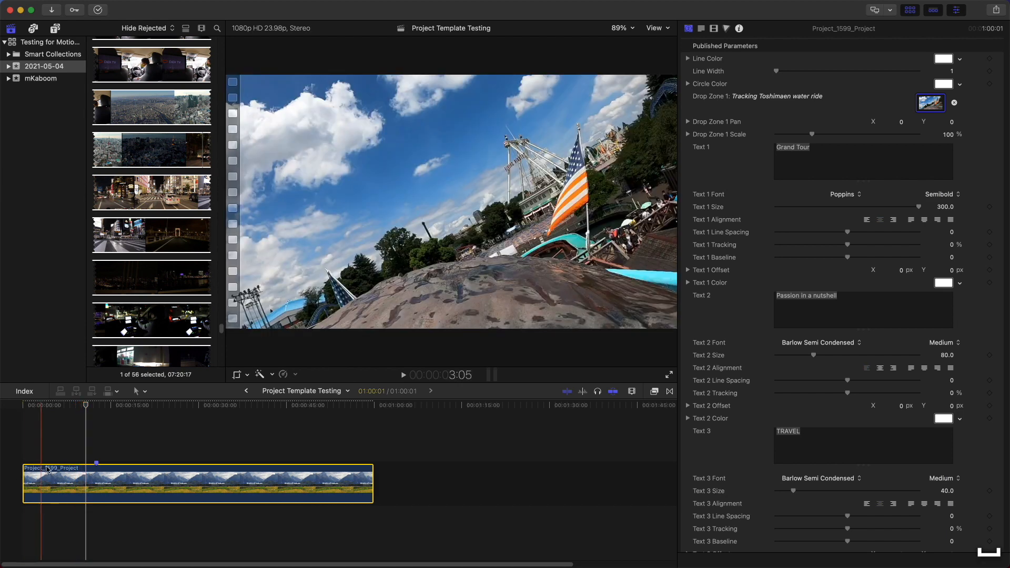
# Step: Step through the frames to about 8:16 and compare the "Forgotten places" title's timing at the clip's original and shortened lengths
pyautogui.press('Right')
pyautogui.press('Right')
pyautogui.press('Right')
pyautogui.press('Right')
pyautogui.press('Right')
pyautogui.press('Right')
pyautogui.press('Right')
pyautogui.press('Right')
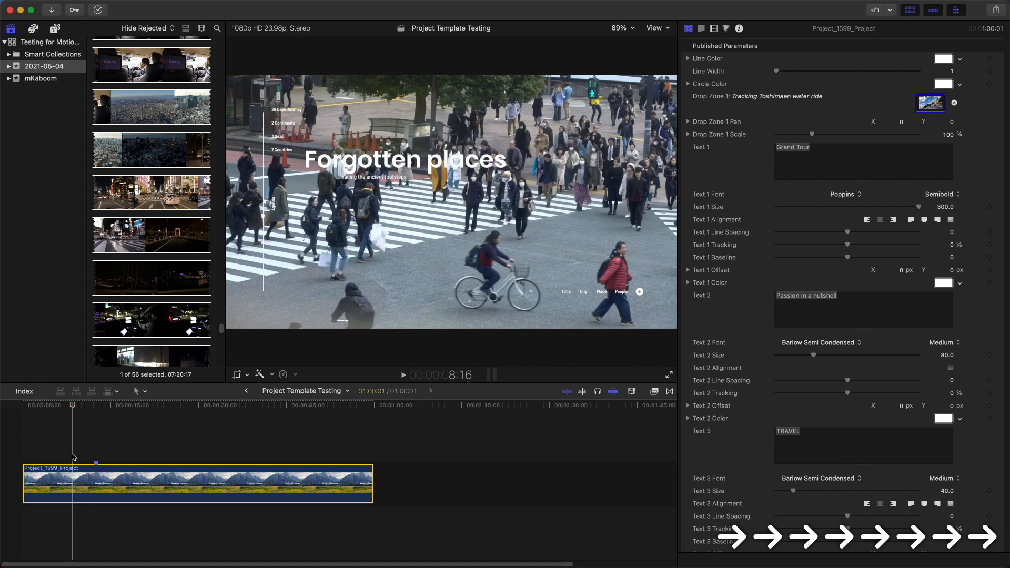
pyautogui.press('super+z')
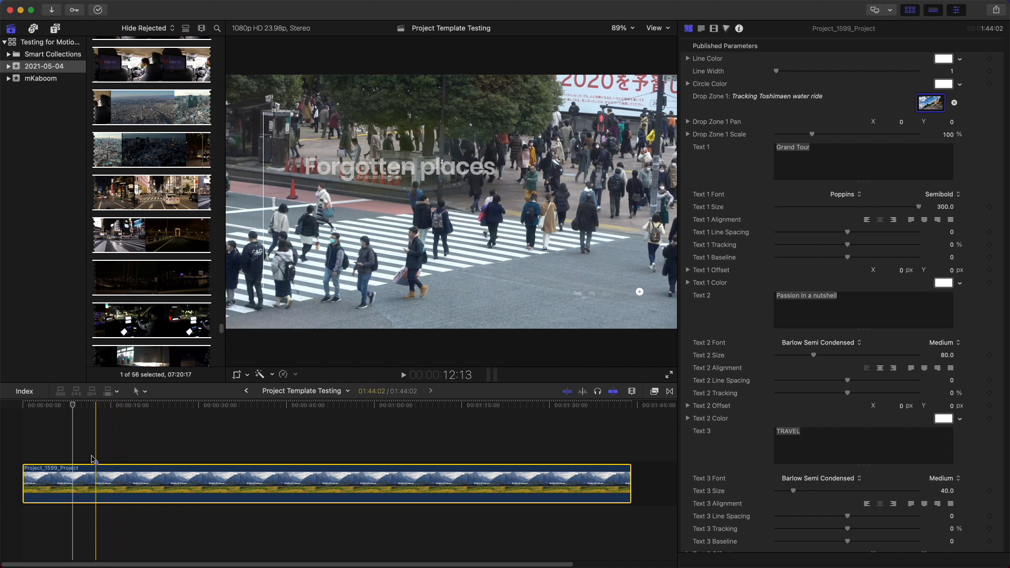
pyautogui.press('super+shift+z')
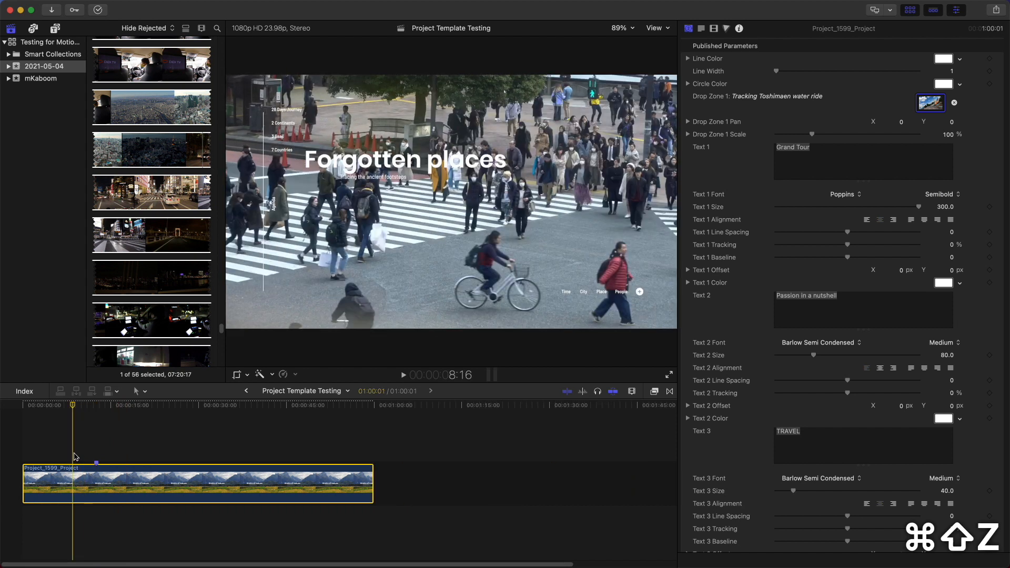
# Step: Step frame by frame from 8:16 to about 10:05 to examine the shortened clip's transition out of the "Forgotten places" section
pyautogui.press('Right')
pyautogui.press('Right')
pyautogui.press('Right')
pyautogui.press('Right')
pyautogui.press('Right')
pyautogui.press('Right')
pyautogui.press('Right')
pyautogui.press('Right')
pyautogui.press('Right')
pyautogui.press('Right')
pyautogui.press('Right')
pyautogui.press('Right')
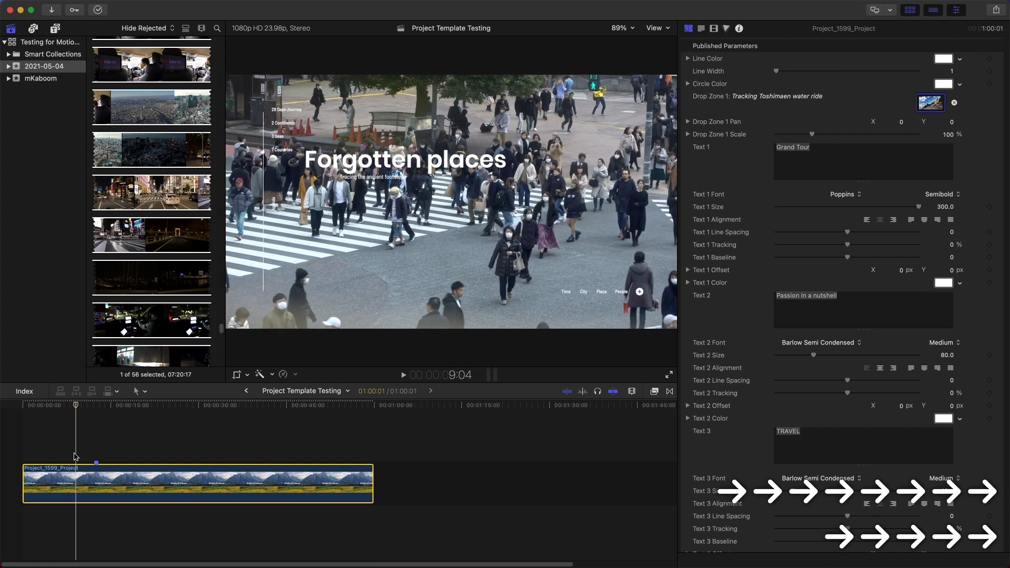
pyautogui.press('Right')
pyautogui.press('Right')
pyautogui.press('Right')
pyautogui.press('Right')
pyautogui.press('Right')
pyautogui.press('Right')
pyautogui.press('Right')
pyautogui.press('Right')
pyautogui.press('Right')
pyautogui.press('Right')
pyautogui.press('Right')
pyautogui.press('Right')
pyautogui.press('Right')
pyautogui.press('Right')
pyautogui.press('Right')
pyautogui.press('Right')
pyautogui.press('Right')
pyautogui.press('Right')
pyautogui.press('Right')
pyautogui.press('Right')
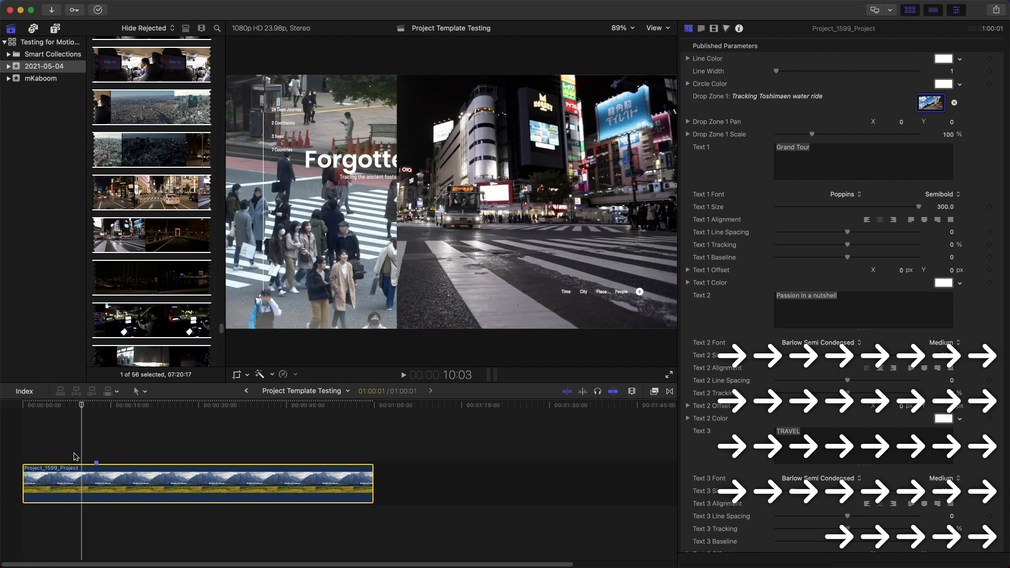
pyautogui.press('Right')
pyautogui.press('Right')
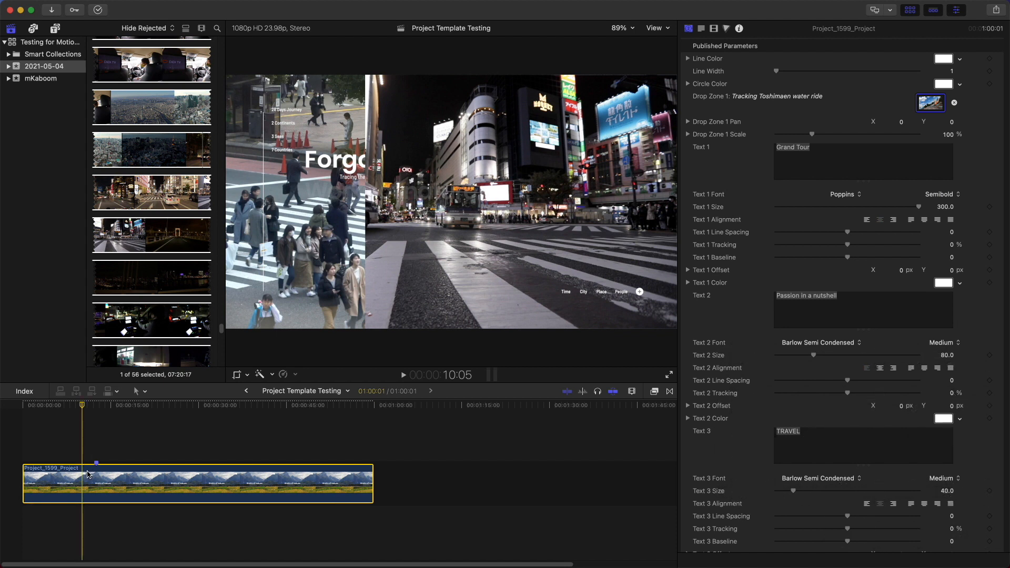
# Step: Undo the trim of the Project 1599 clip's end, and check the Test 5 source frame at about 5:26:06
pyautogui.press('super+z')
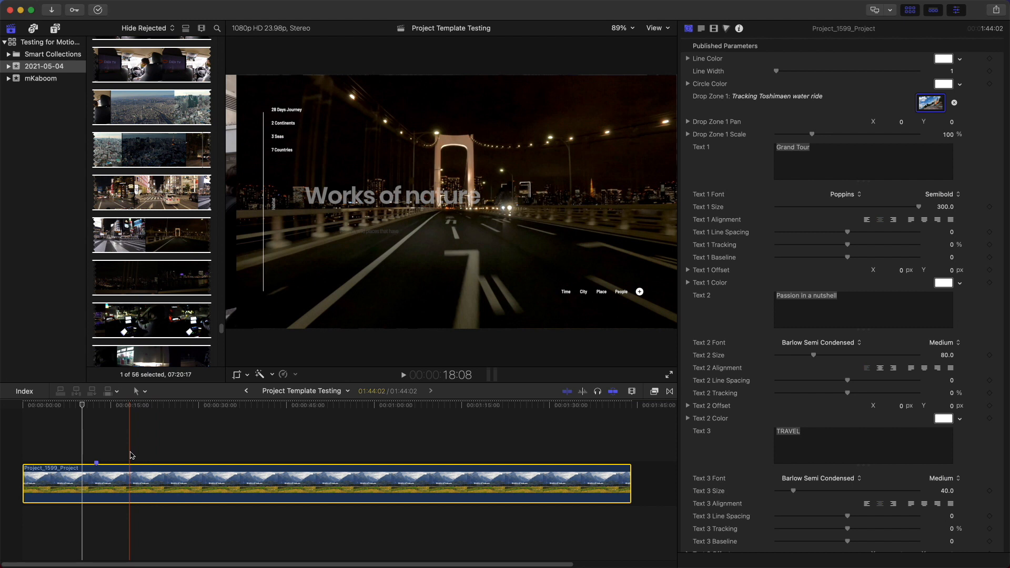
pyautogui.click(187, 156)
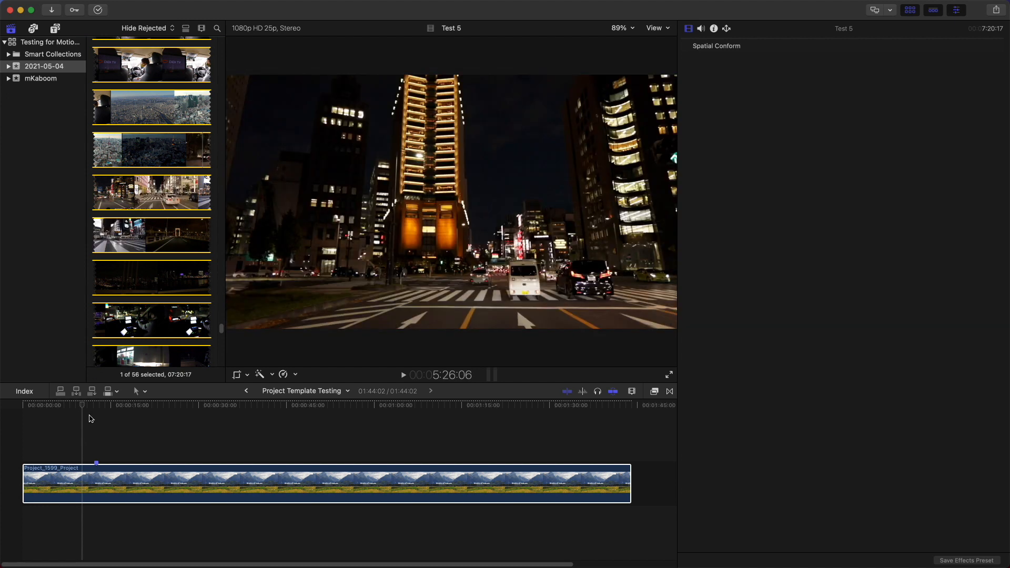
pyautogui.click(86, 485)
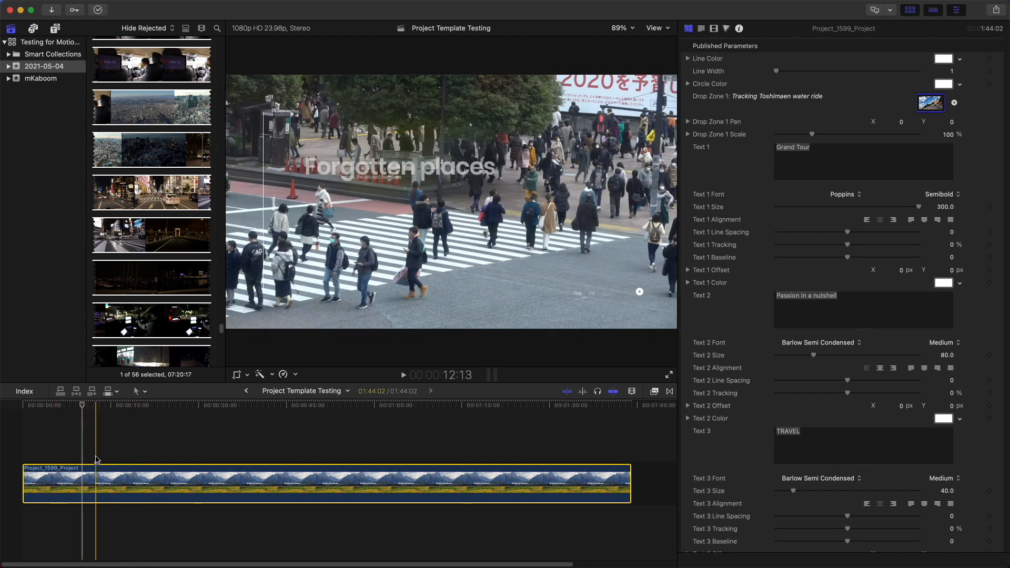
pyautogui.press('super+z')
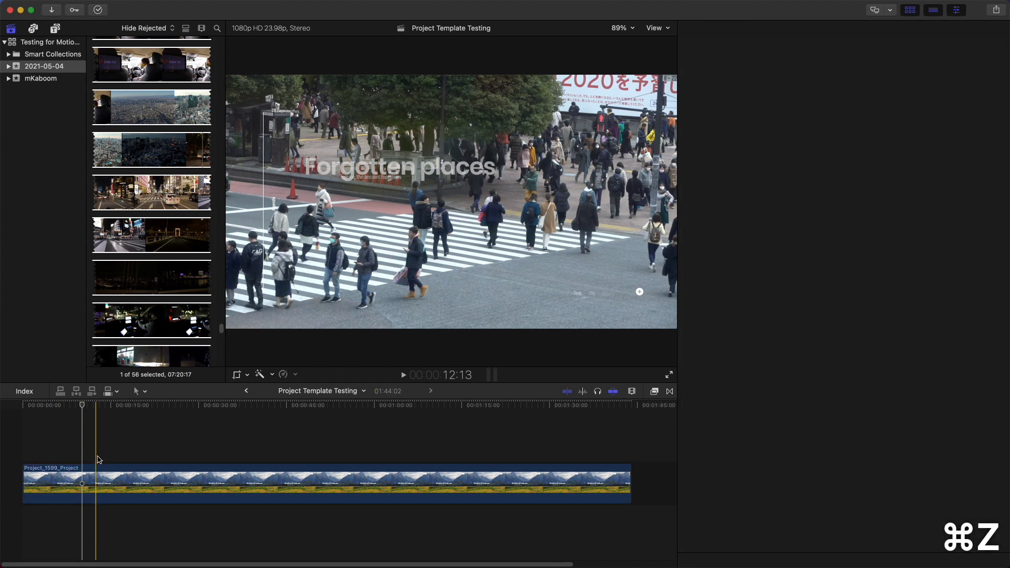
pyautogui.press('super+shift+z')
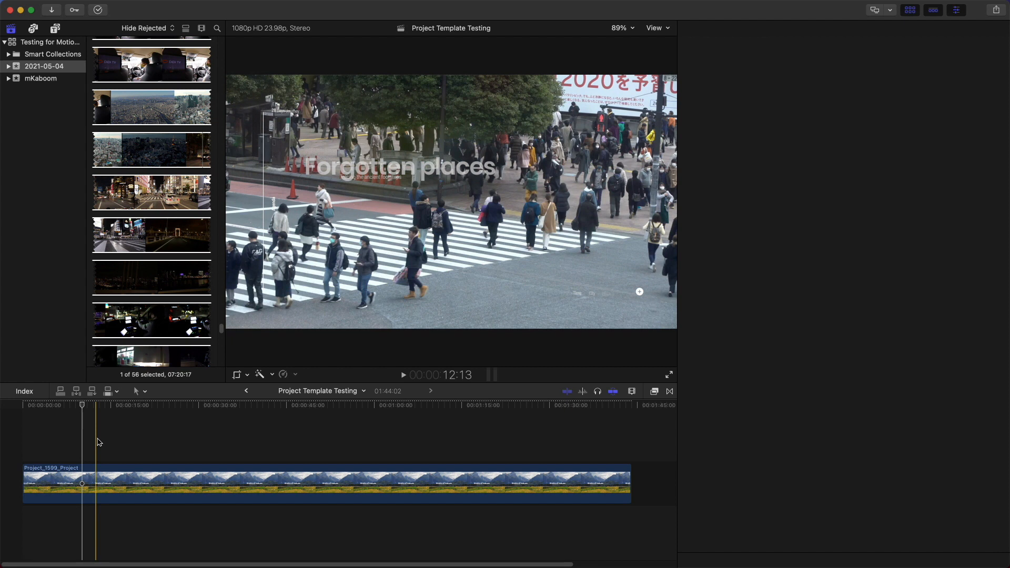
pyautogui.click(96, 484)
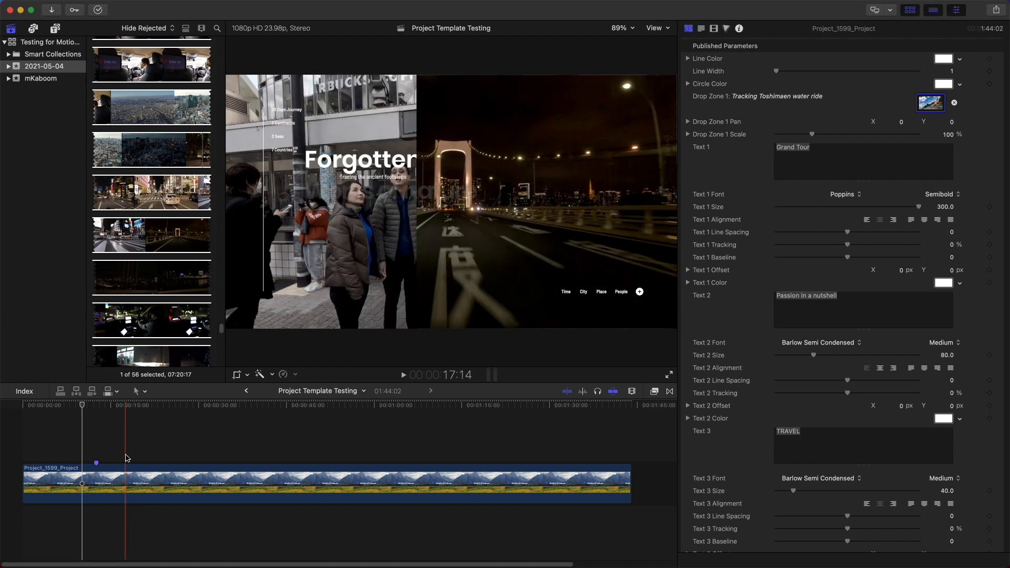
# Step: Show the event's clips as a list and append the Test 5 clip after the Project 1599 clip in the timeline
pyautogui.click(124, 456)
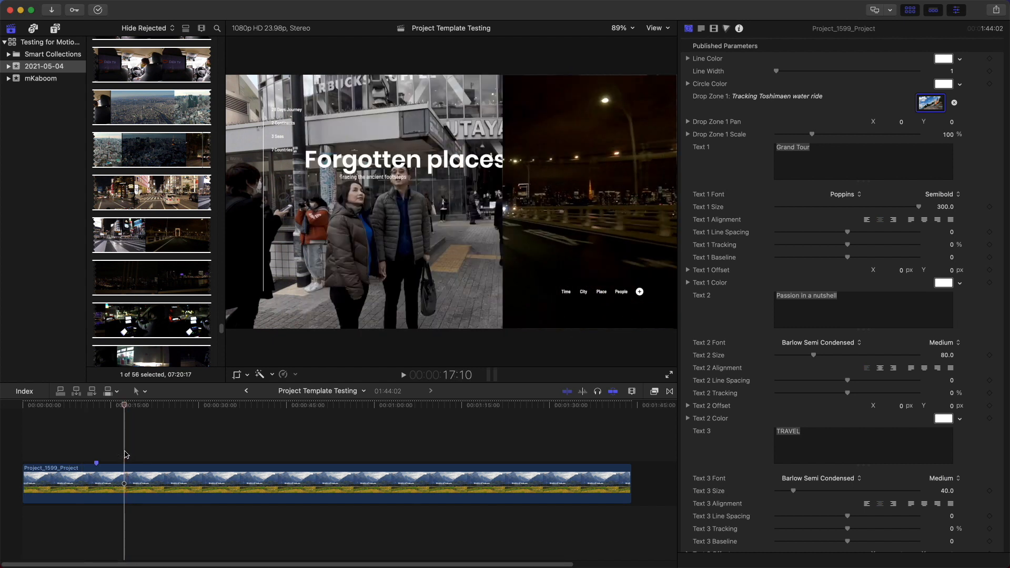
pyautogui.press('super+minus')
pyautogui.press('super+minus')
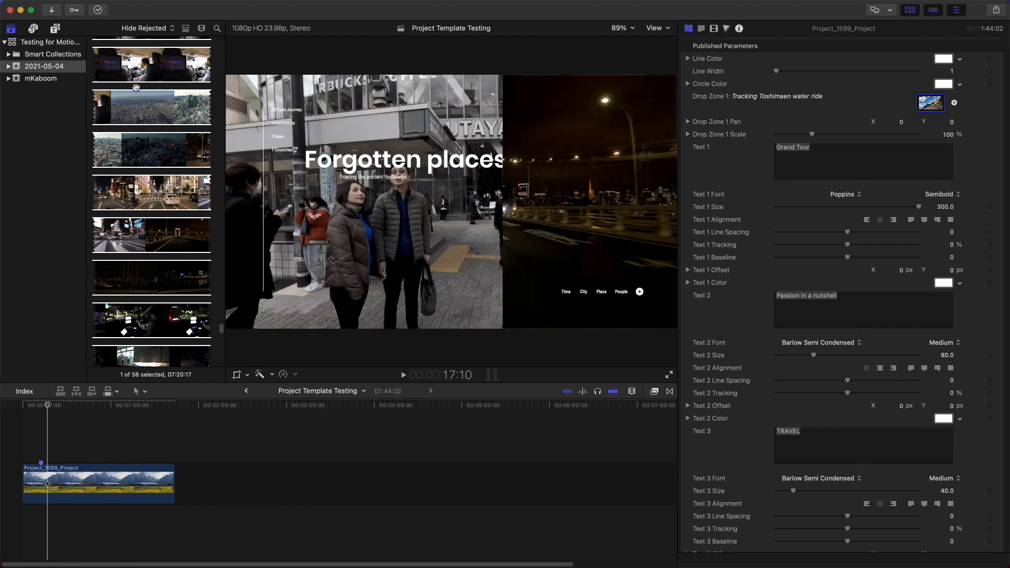
pyautogui.click(185, 29)
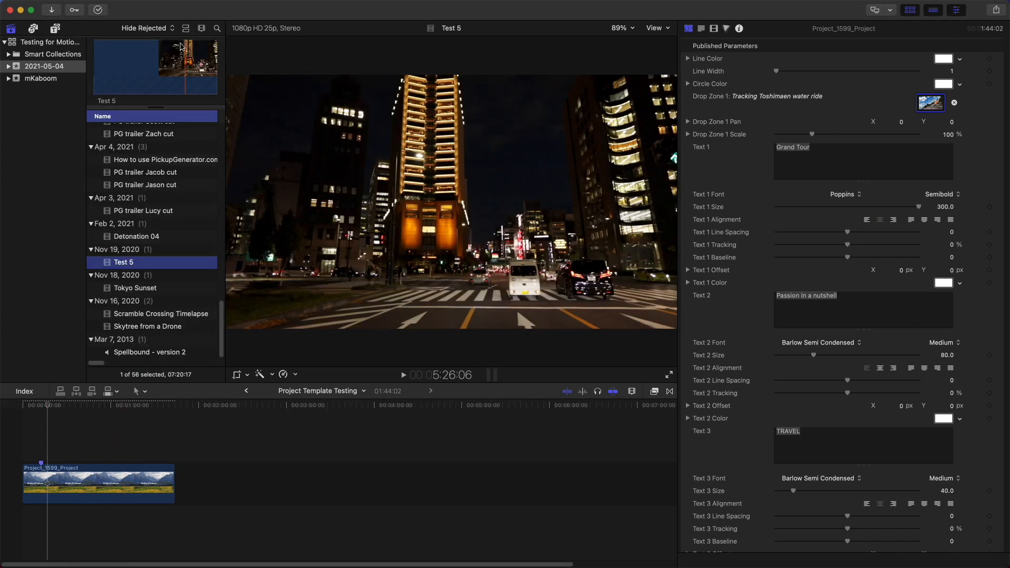
pyautogui.moveTo(113, 267); pyautogui.dragTo(193, 473)
pyautogui.click(429, 483)
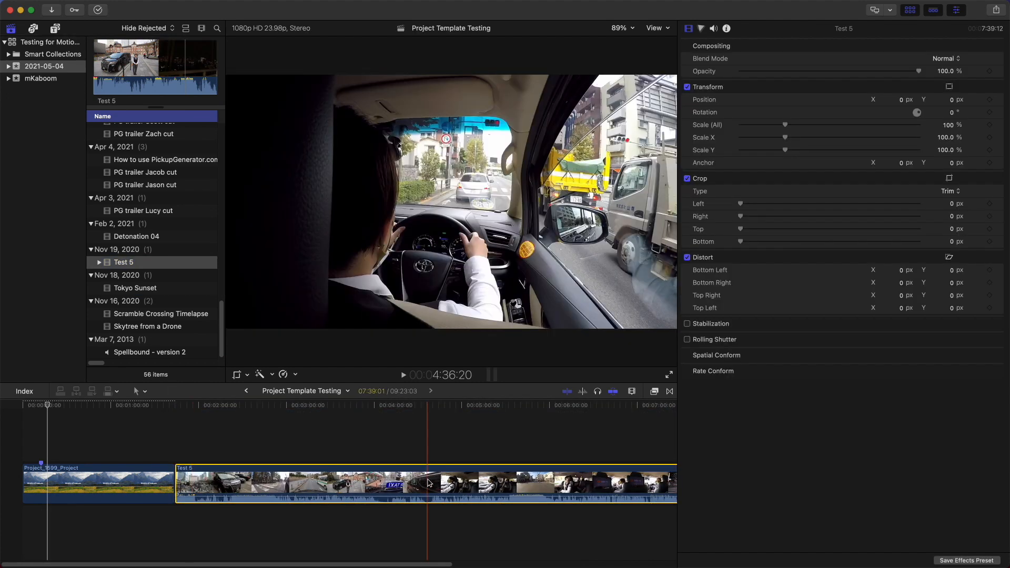
pyautogui.press('super+minus')
pyautogui.press('super+minus')
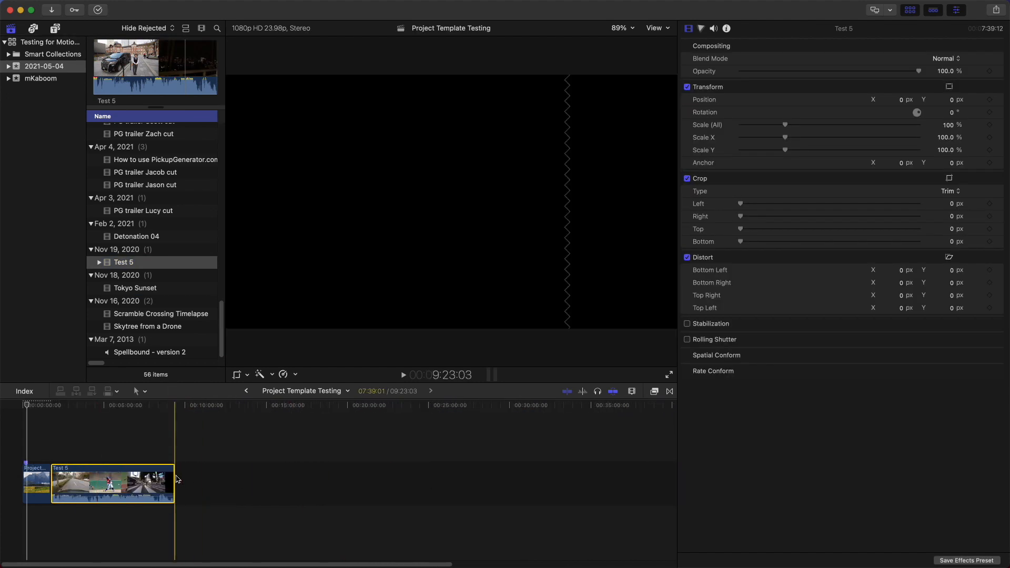
pyautogui.hotkey('shift', 'z')
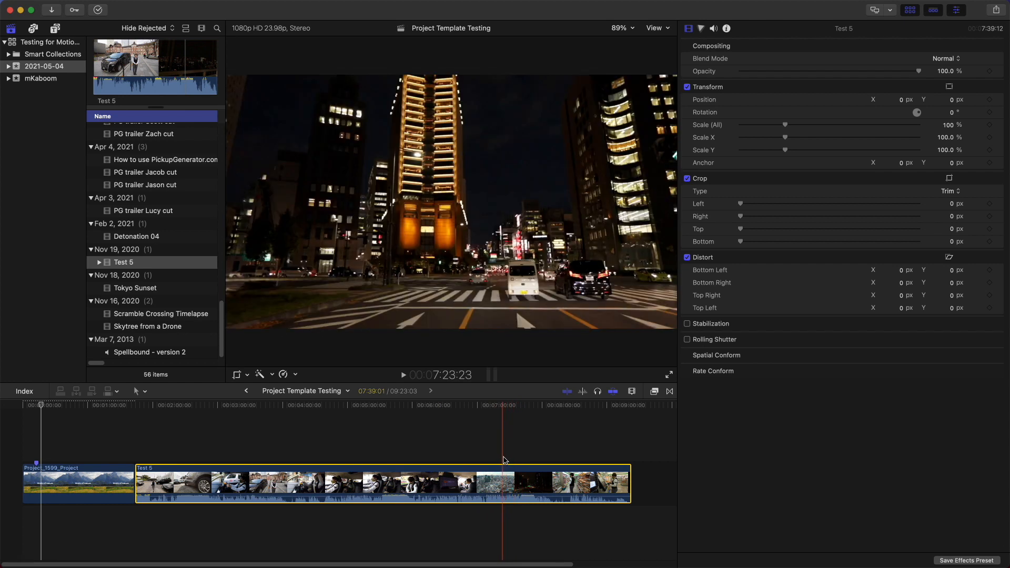
# Step: Add a marker to the Test 5 clip at about 7:23:21, where the night shot of the orange-lit building starts
pyautogui.press('Left')
pyautogui.press('Left')
pyautogui.press('Left')
pyautogui.press('Left')
pyautogui.press('Left')
pyautogui.press('Right')
pyautogui.press('Right')
pyautogui.press('Right')
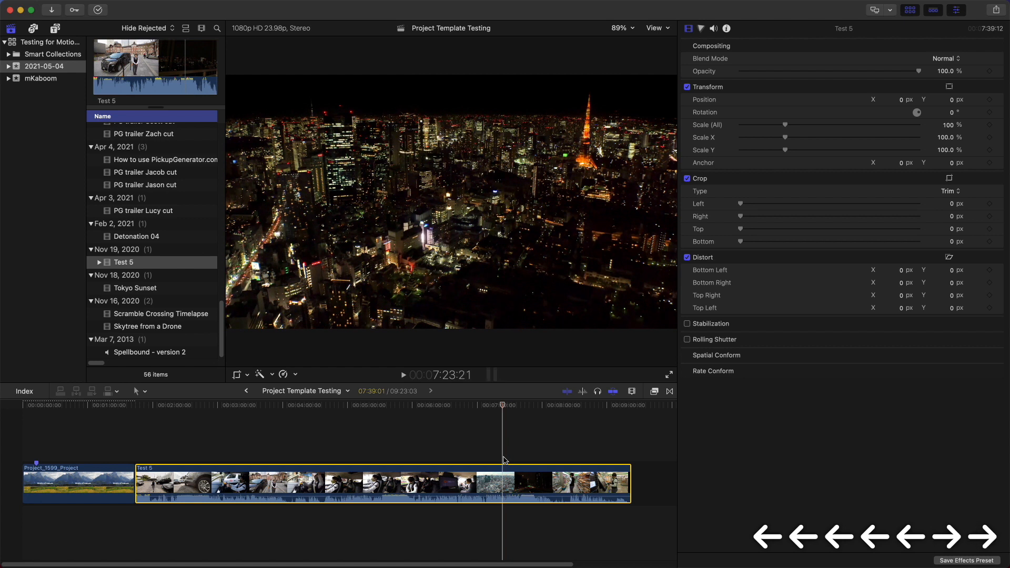
pyautogui.press('m')
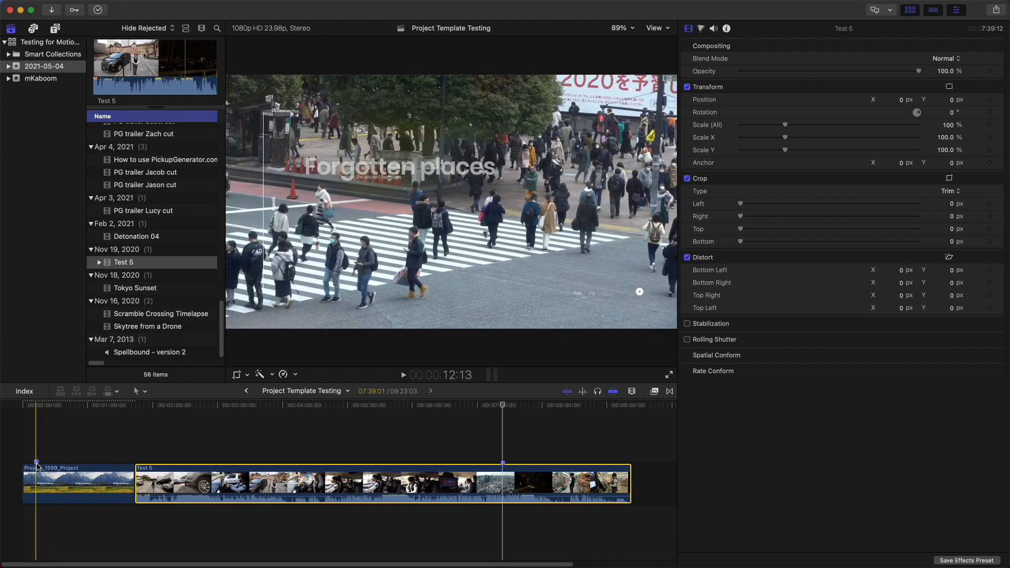
# Step: Replace the Project 1599 clip's marker at 12:13 with one at about 17:13, during the transition to the Drop Zone 3 shot
pyautogui.rightClick(37, 464)
pyautogui.click(67, 550)
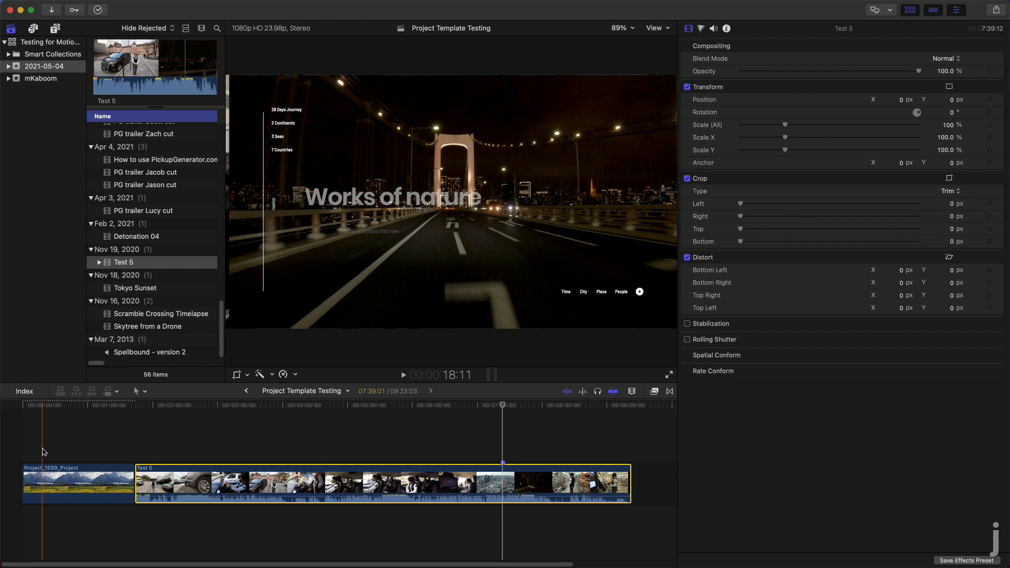
pyautogui.press('k')
pyautogui.press('l')
pyautogui.press('k')
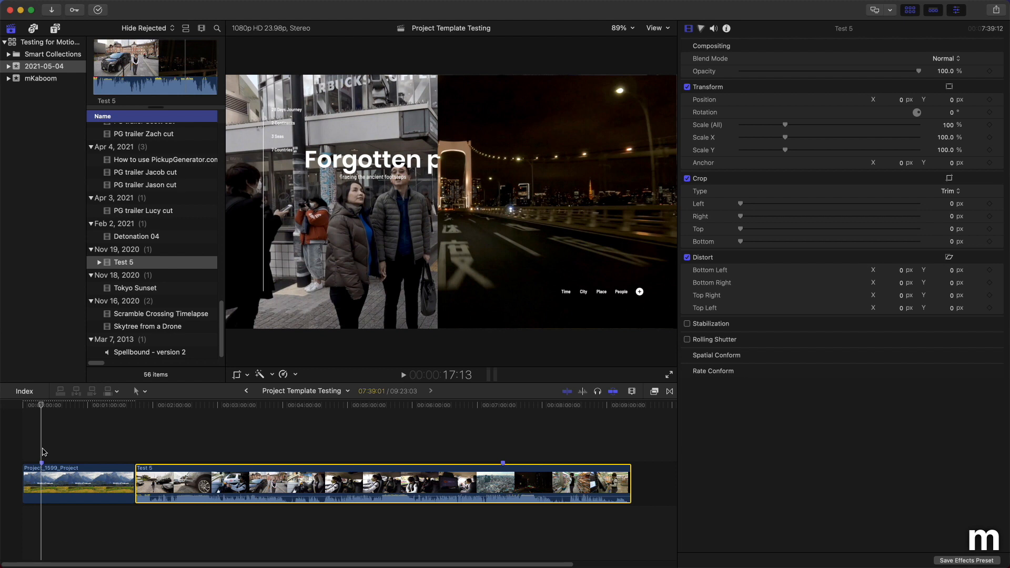
# Step: Play the Project 1599 clip to about 57:08 and back to its start to review its sections, and return the playhead to 17:13
pyautogui.press('space')
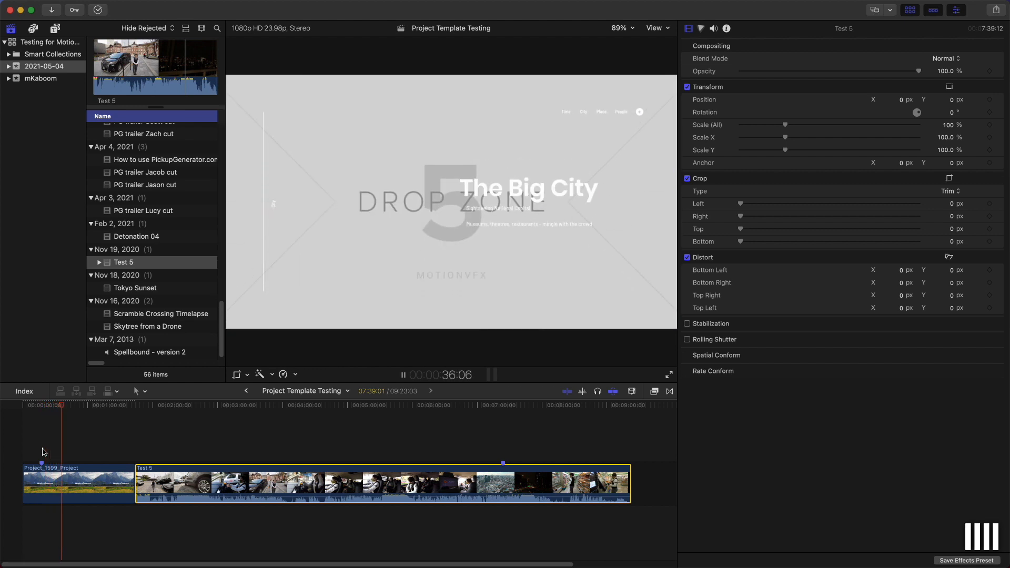
pyautogui.press('space')
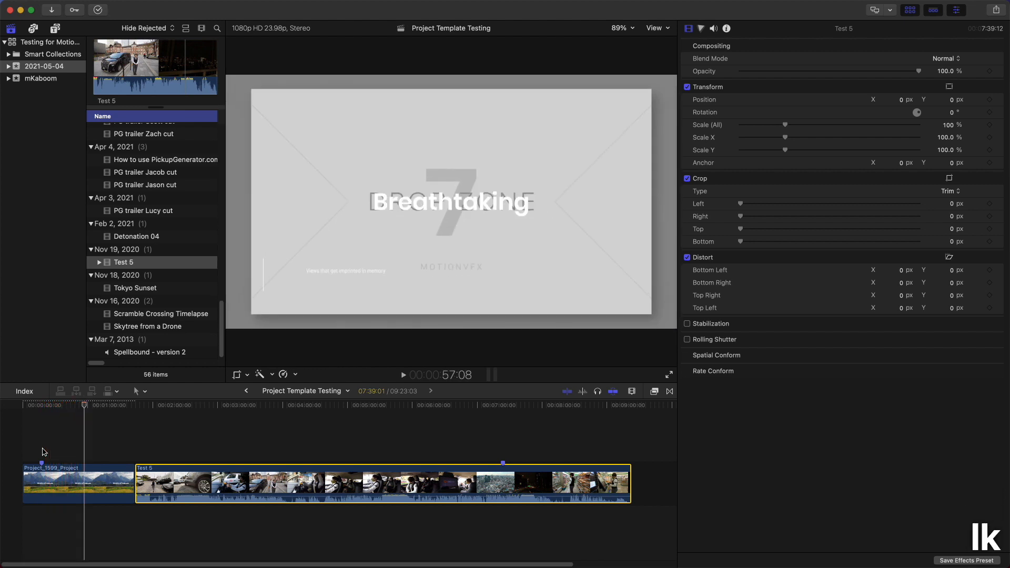
pyautogui.press('j')
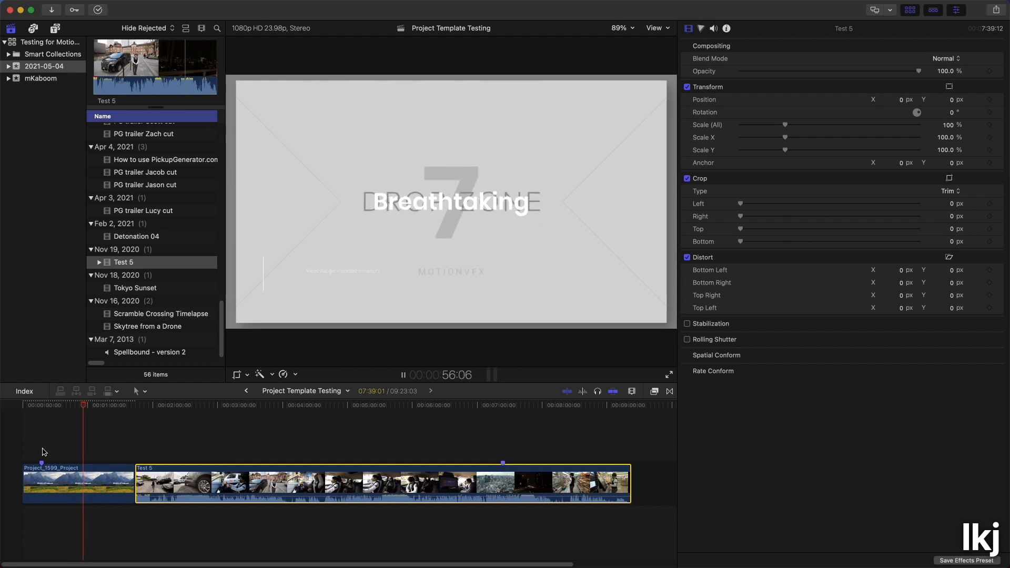
pyautogui.press('j')
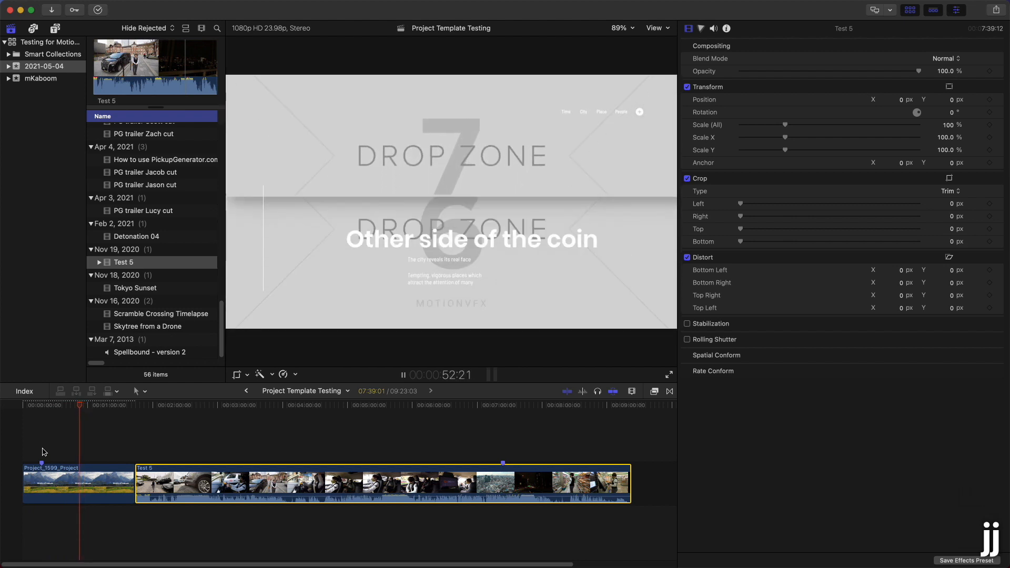
pyautogui.press('j')
pyautogui.press('j')
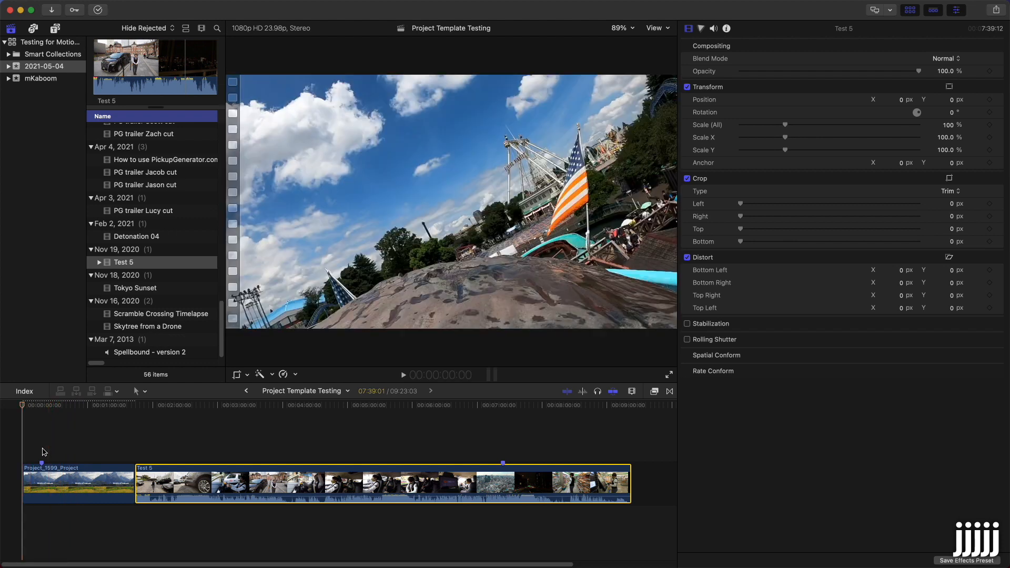
pyautogui.press('k')
pyautogui.click(42, 450)
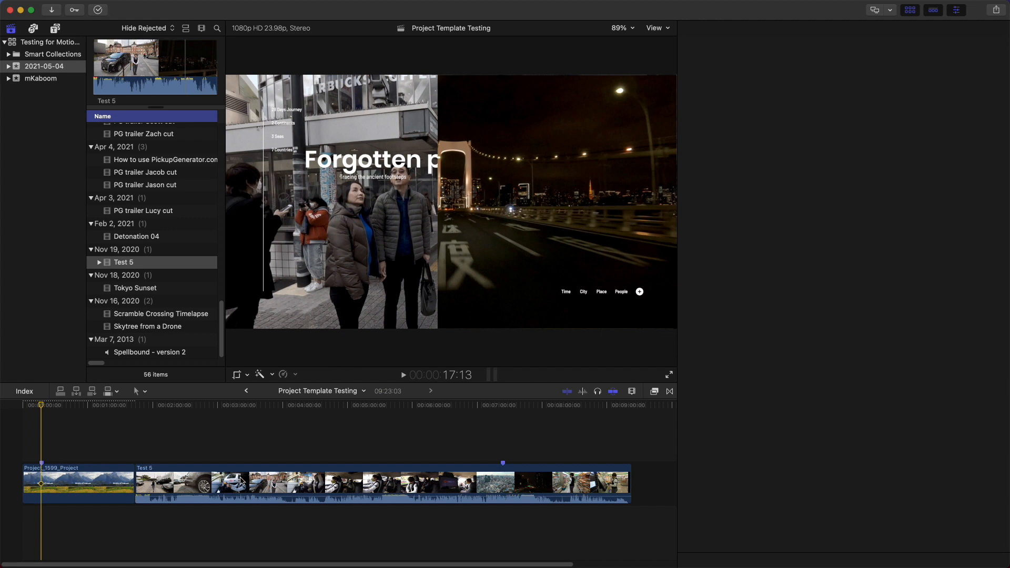
# Step: Select the Project 1599 clip and clear the source of its Drop Zone 3
pyautogui.click(65, 487)
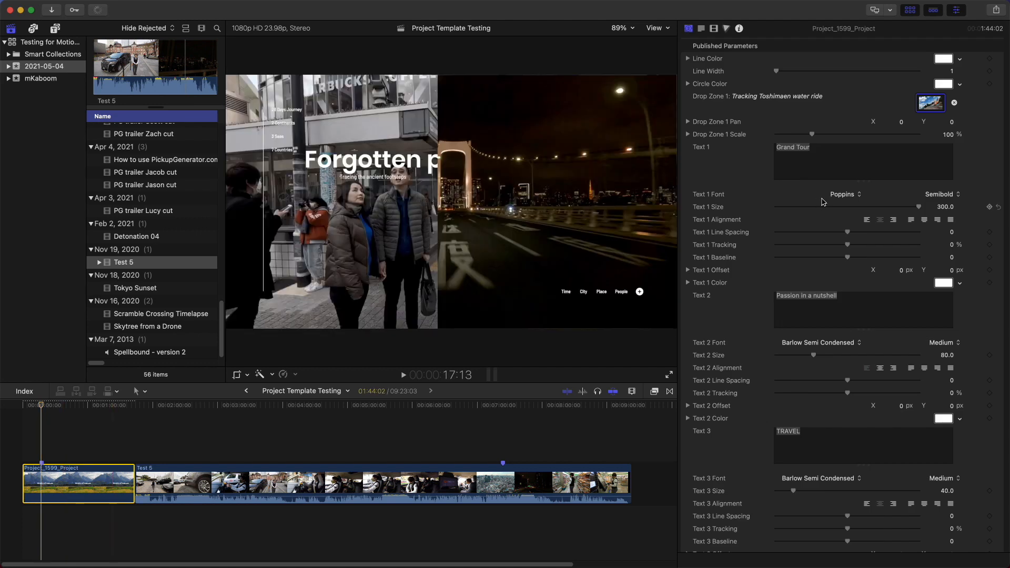
pyautogui.scroll(-15, 752, 342)
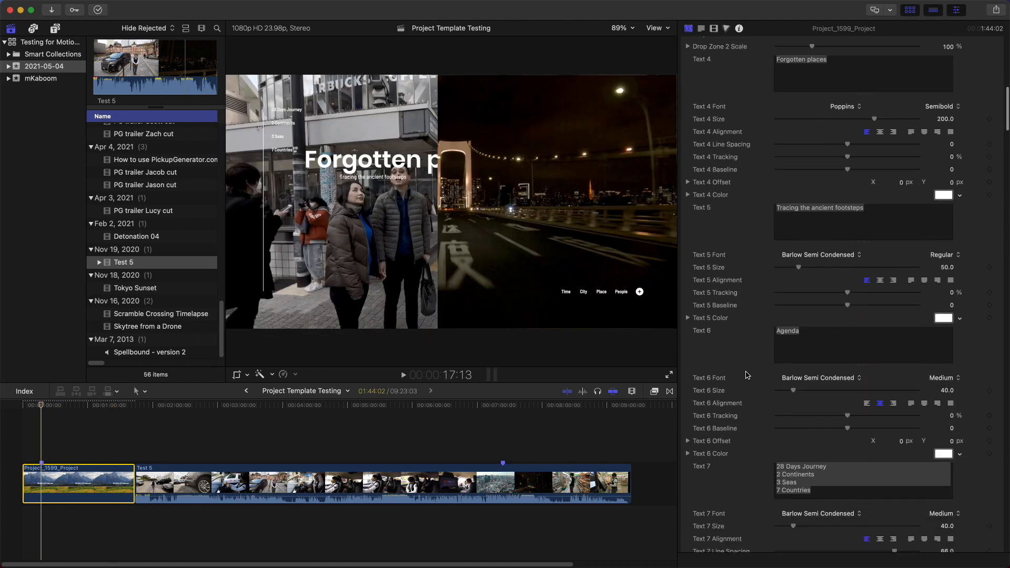
pyautogui.scroll(-12, 748, 374)
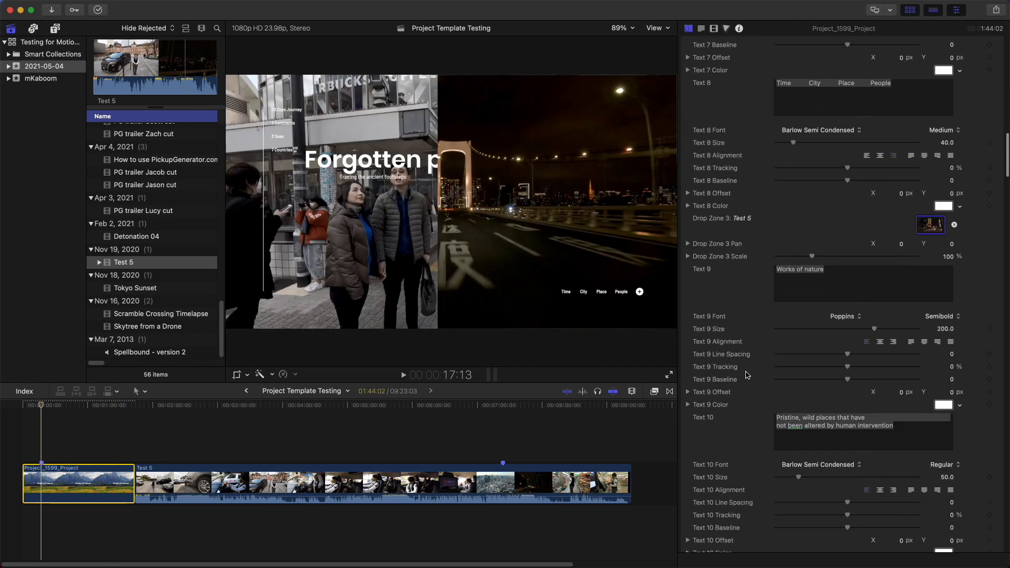
pyautogui.click(956, 227)
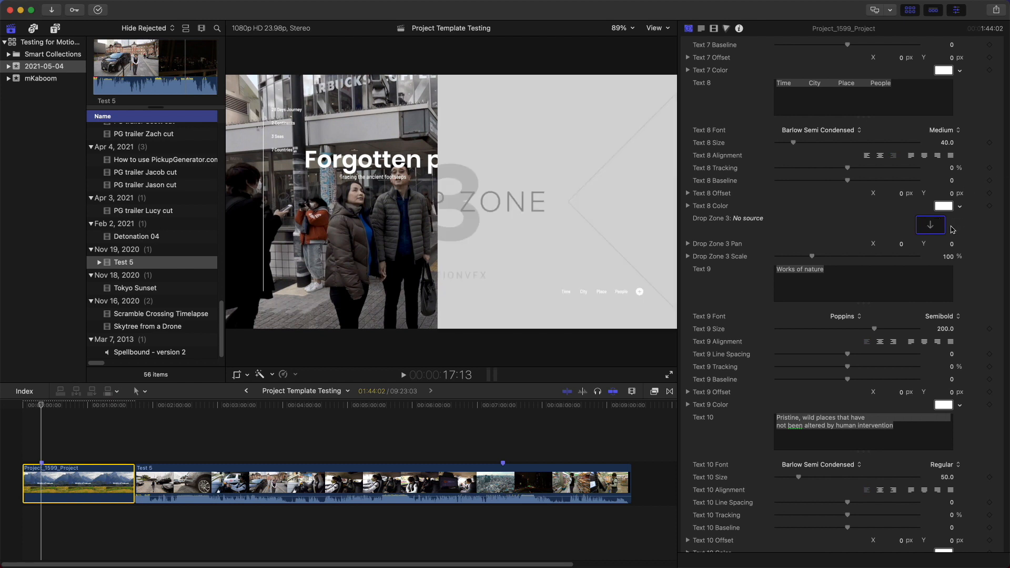
# Step: Fill Drop Zone 3 with the timeline's Test 5 clip, picking the night shot of the orange-lit building near the clip's marker
pyautogui.click(931, 227)
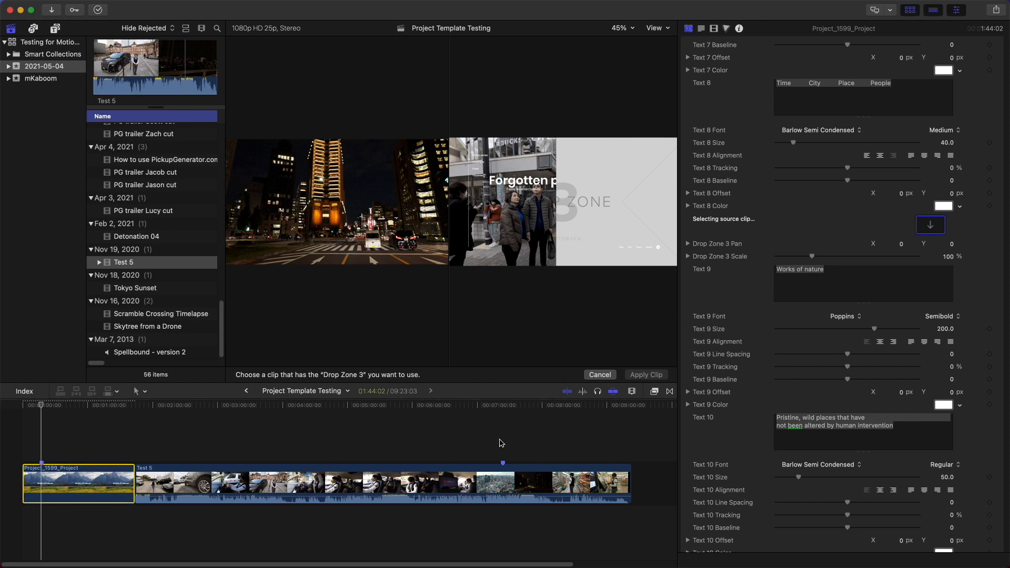
pyautogui.click(504, 479)
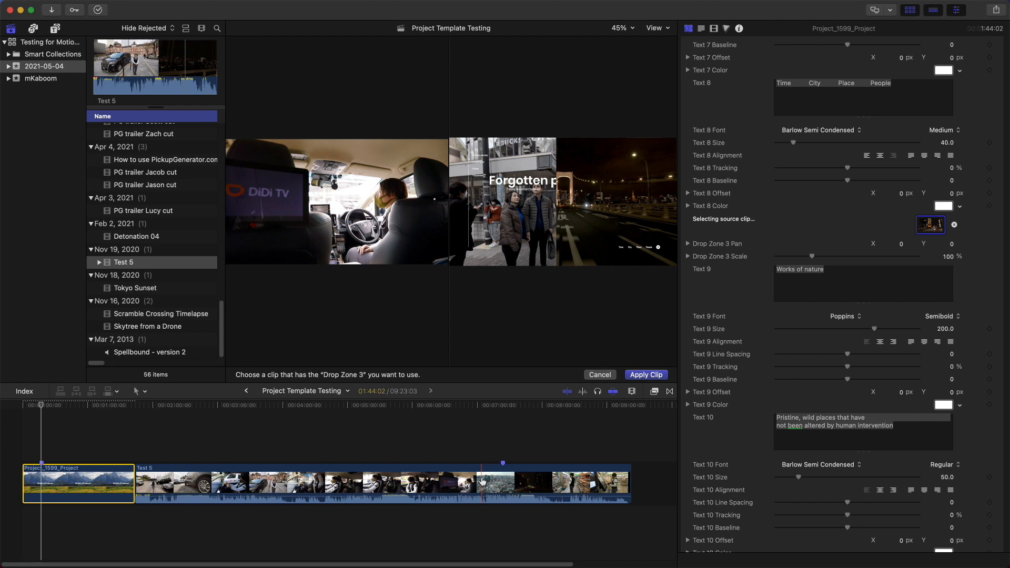
pyautogui.click(490, 481)
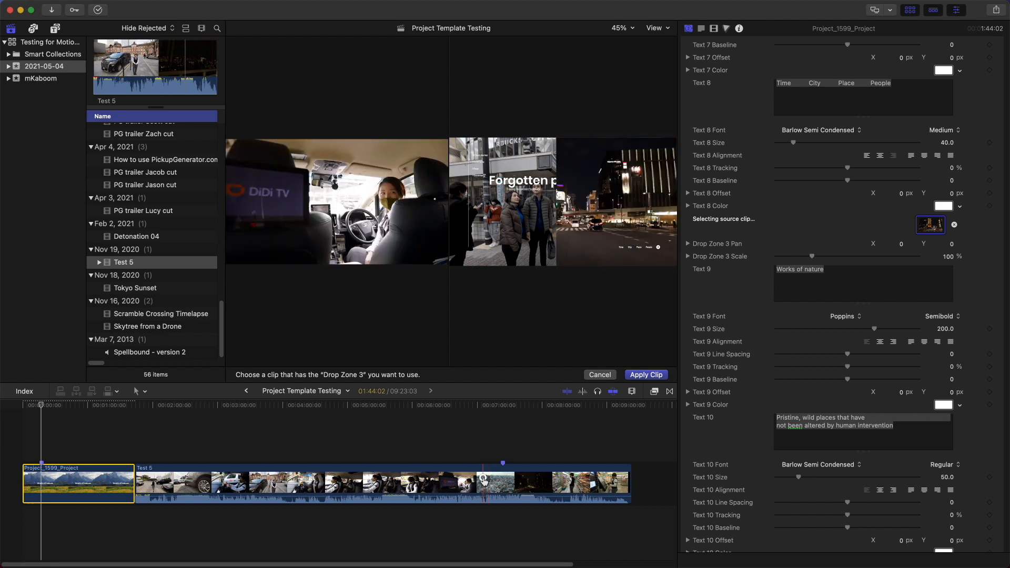
pyautogui.click(485, 482)
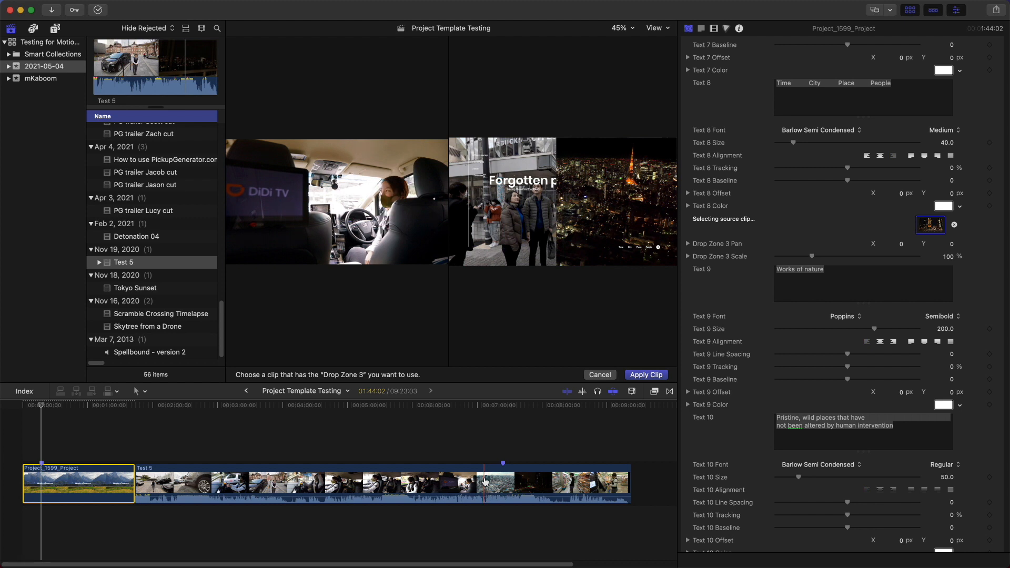
pyautogui.click(484, 480)
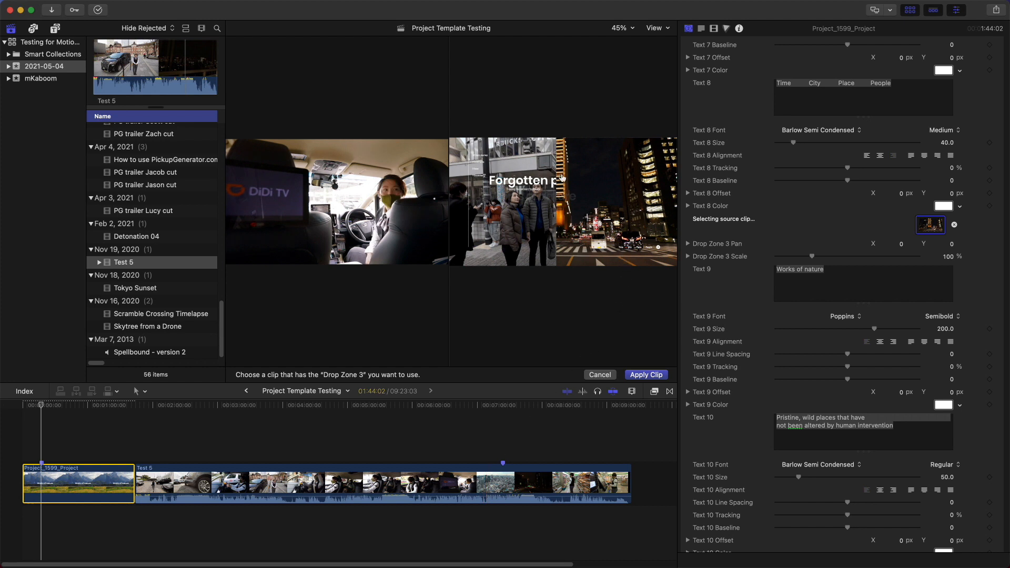
pyautogui.click(647, 375)
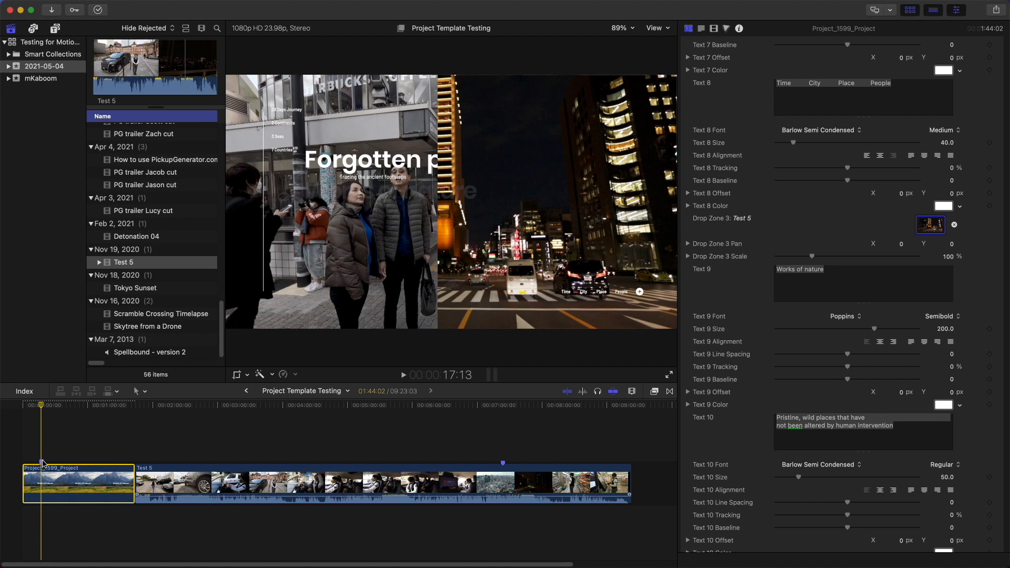
# Step: Step frame by frame between about 17:06 and 17:13 in the Project 1599 clip to examine which Test 5 shots Drop Zone 3 shows
pyautogui.press('Left')
pyautogui.press('Left')
pyautogui.press('Left')
pyautogui.press('Left')
pyautogui.press('Left')
pyautogui.press('Left')
pyautogui.press('Right')
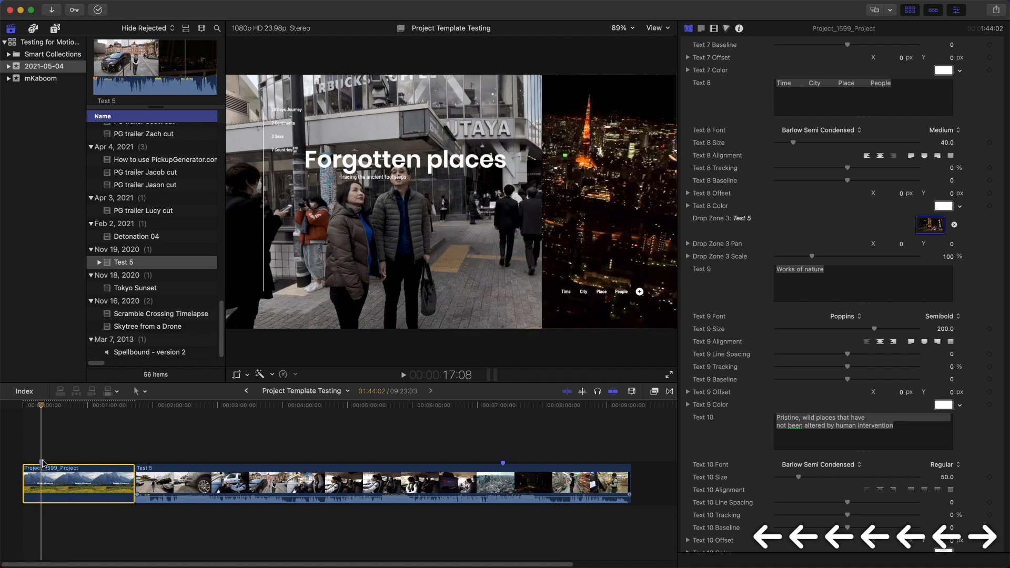
pyautogui.press('Right')
pyautogui.press('Right')
pyautogui.press('Left')
pyautogui.press('Left')
pyautogui.press('Left')
pyautogui.press('Left')
pyautogui.press('Right')
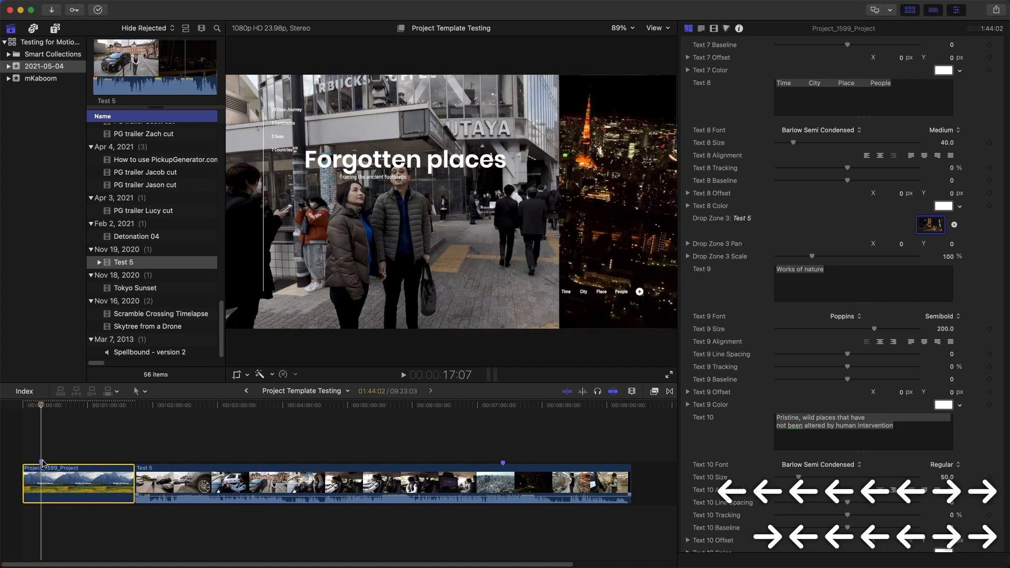
pyautogui.press('Right')
pyautogui.press('Right')
pyautogui.press('Right')
pyautogui.press('Right')
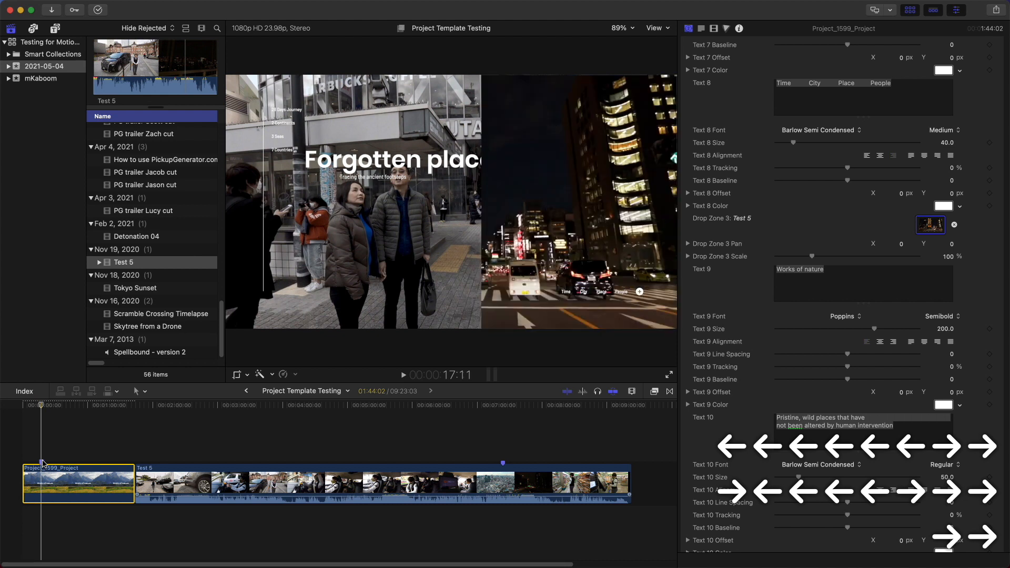
pyautogui.press('Left')
pyautogui.press('Right')
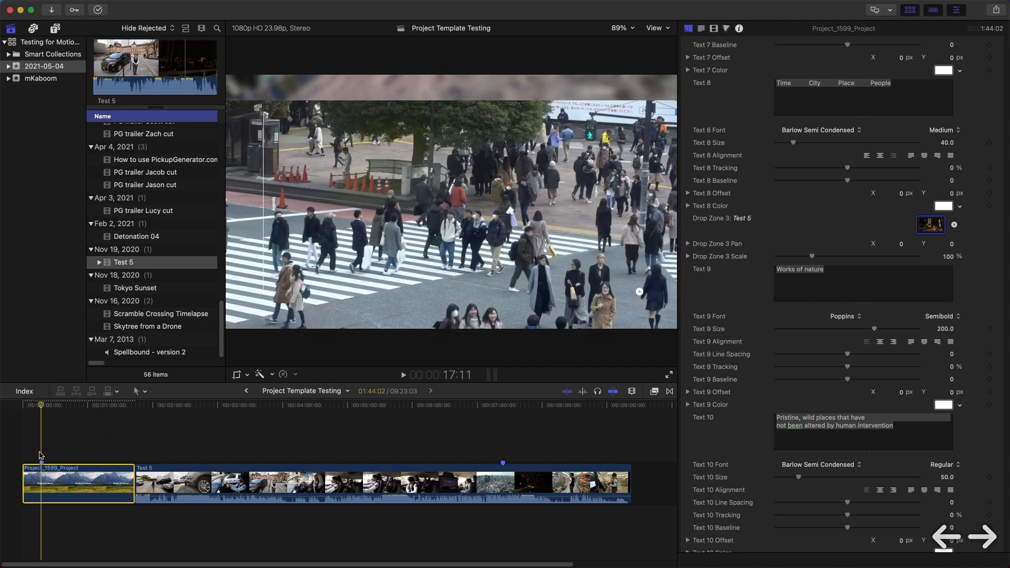
# Step: Step through the Project 1599 clip from about 17:16 back to 16:12 to trace where the Drop Zone 3 transition begins
pyautogui.press('Right')
pyautogui.press('Right')
pyautogui.press('Right')
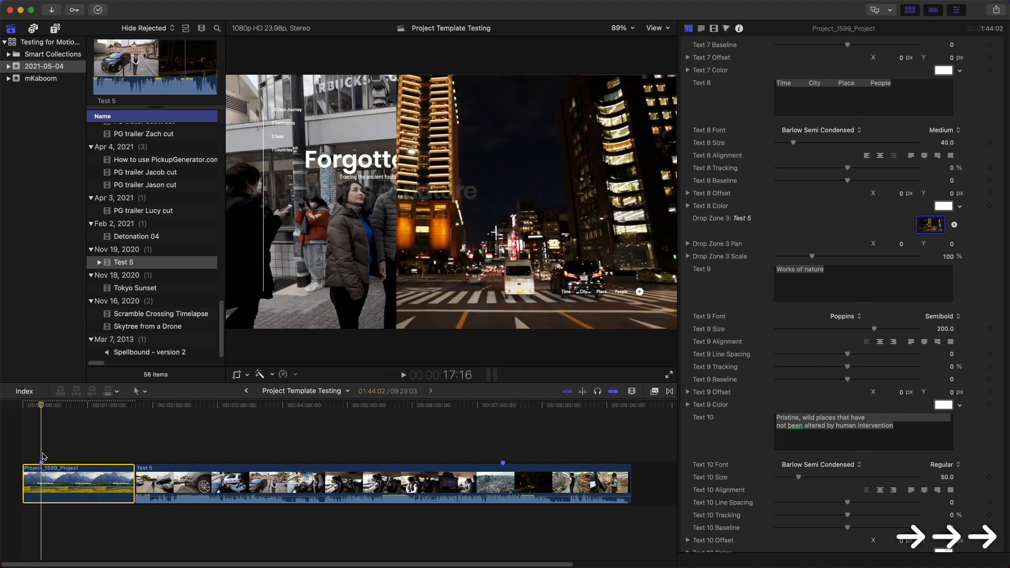
pyautogui.press('Left')
pyautogui.press('Left')
pyautogui.press('Left')
pyautogui.press('Left')
pyautogui.press('Left')
pyautogui.press('Left')
pyautogui.press('Left')
pyautogui.press('Left')
pyautogui.press('Left')
pyautogui.press('Left')
pyautogui.press('Left')
pyautogui.press('Left')
pyautogui.press('Left')
pyautogui.press('Left')
pyautogui.press('Left')
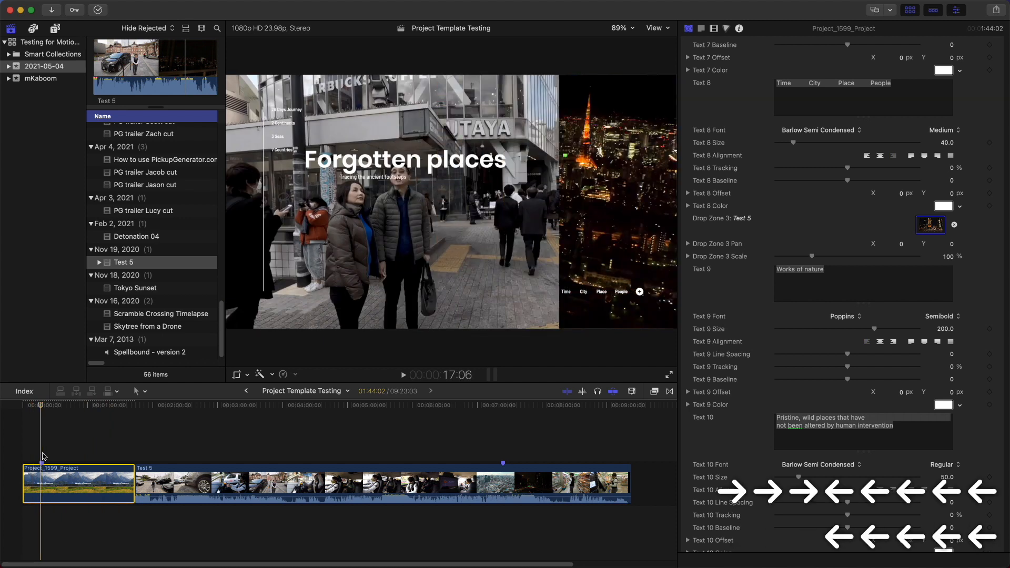
pyautogui.press('Left')
pyautogui.press('Left')
pyautogui.press('Left')
pyautogui.press('Left')
pyautogui.press('Left')
pyautogui.press('Left')
pyautogui.press('Left')
pyautogui.press('Left')
pyautogui.press('Left')
pyautogui.press('Left')
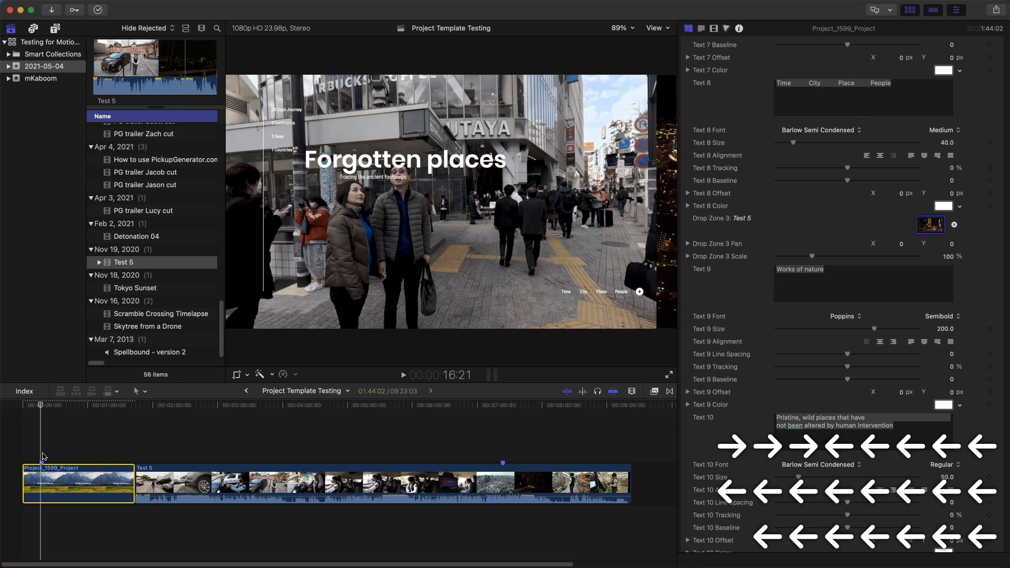
pyautogui.press('Left')
pyautogui.press('Left')
pyautogui.press('Left')
pyautogui.press('Left')
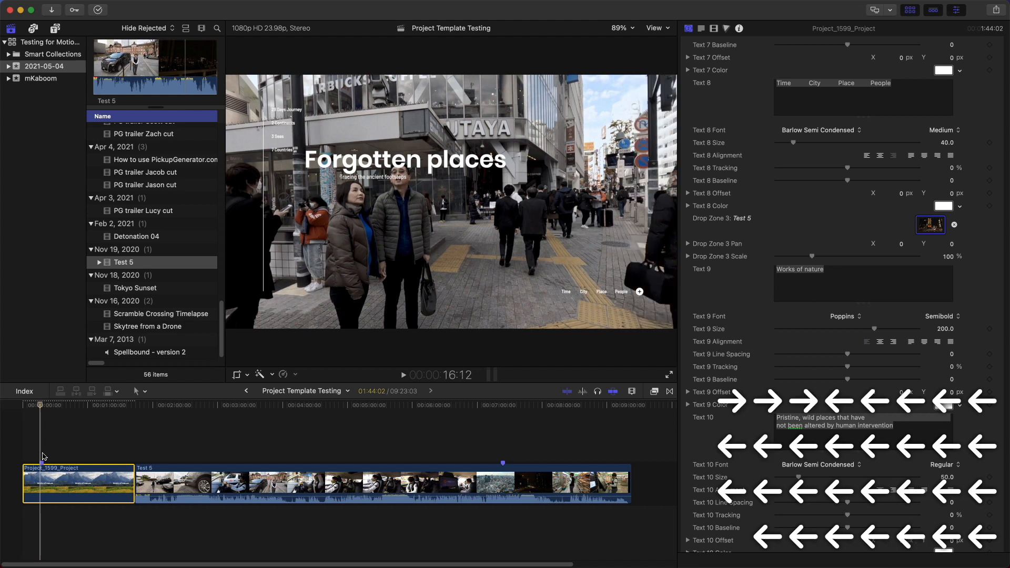
# Step: Step between 16:11 and 16:22 in the Project 1599 clip to pinpoint the first frame where the Drop Zone 3 footage appears
pyautogui.press('Right')
pyautogui.press('Right')
pyautogui.press('Right')
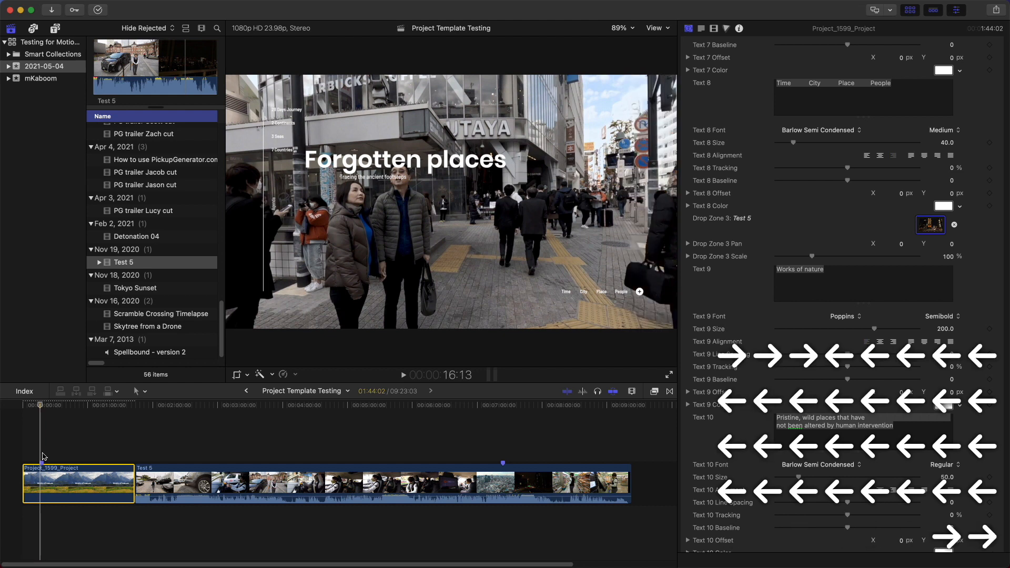
pyautogui.press('Left')
pyautogui.press('Left')
pyautogui.press('Left')
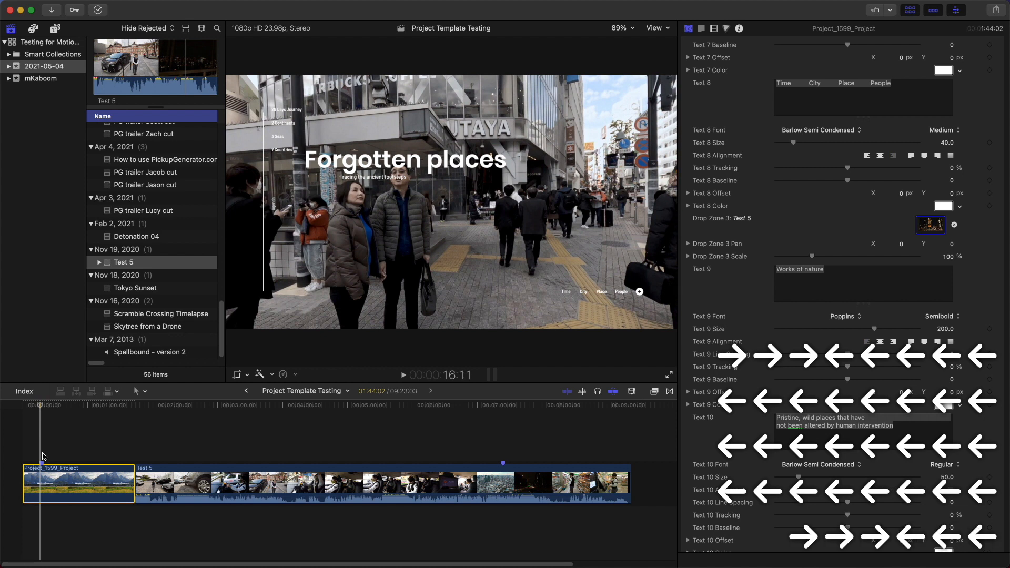
pyautogui.press('Right')
pyautogui.press('Right')
pyautogui.press('Right')
pyautogui.press('Right')
pyautogui.press('Right')
pyautogui.press('Right')
pyautogui.press('Right')
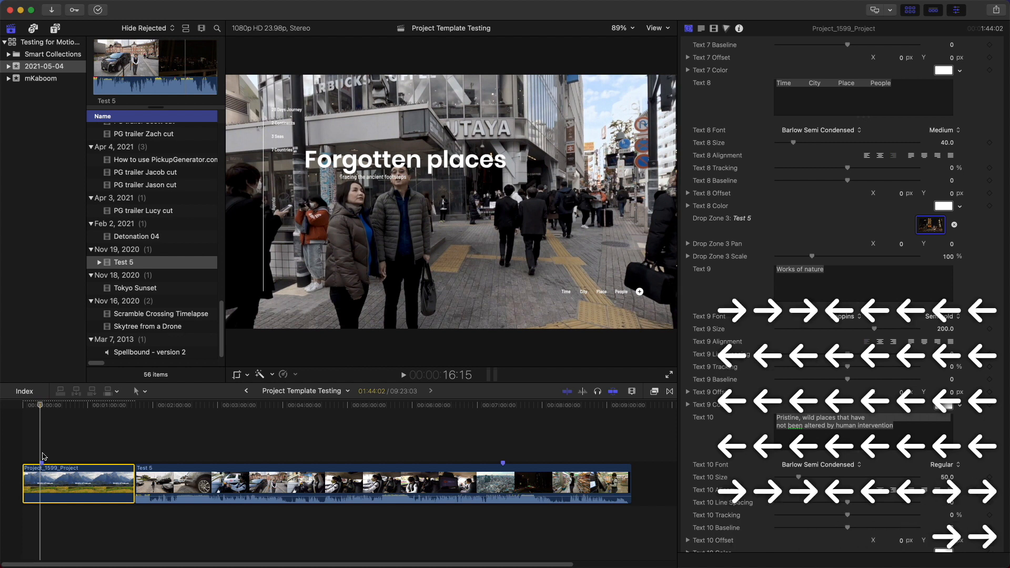
pyautogui.press('Right')
pyautogui.press('Right')
pyautogui.press('Right')
pyautogui.press('Right')
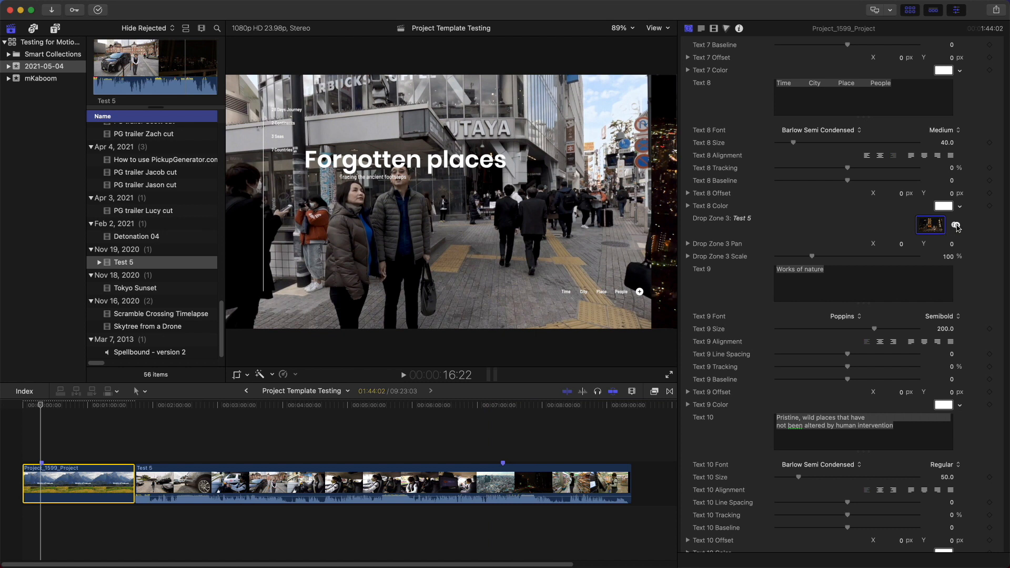
# Step: Refill Drop Zone 3 with the timeline's Test 5 clip, picking and marking a frame of the in-car DiDi TV shot before the aerial city view
pyautogui.click(932, 226)
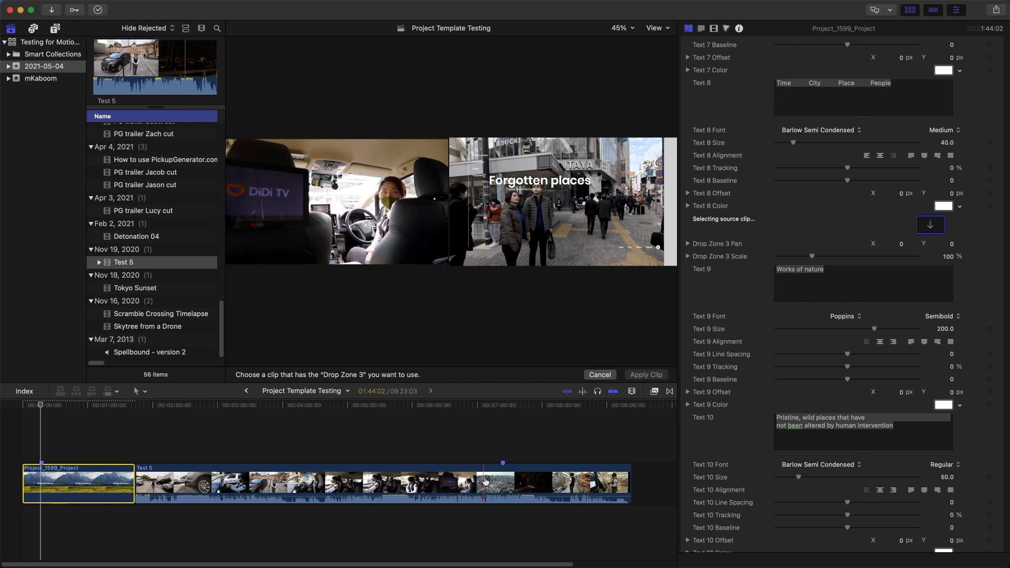
pyautogui.click(485, 481)
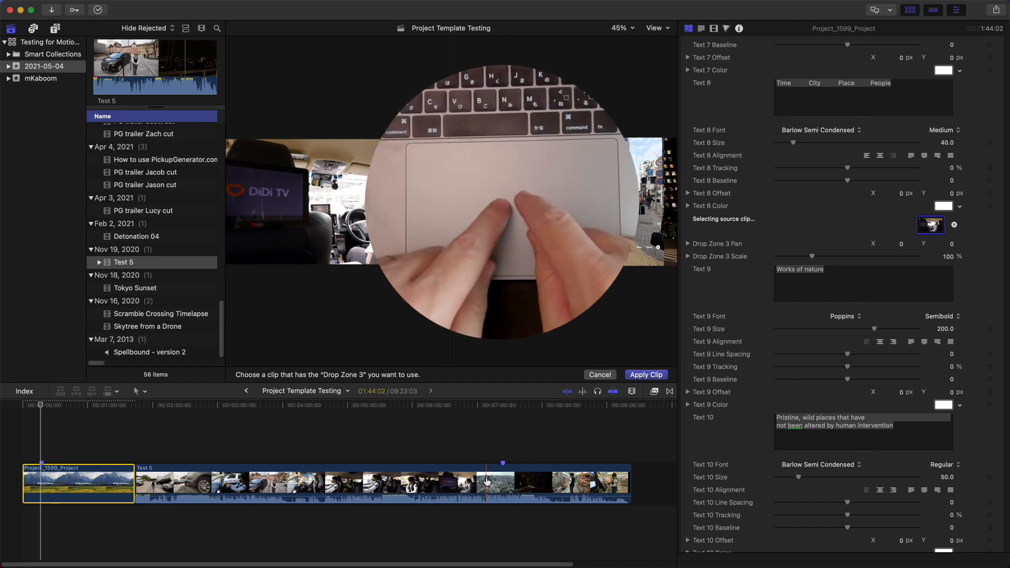
pyautogui.scroll(5, 486, 482)
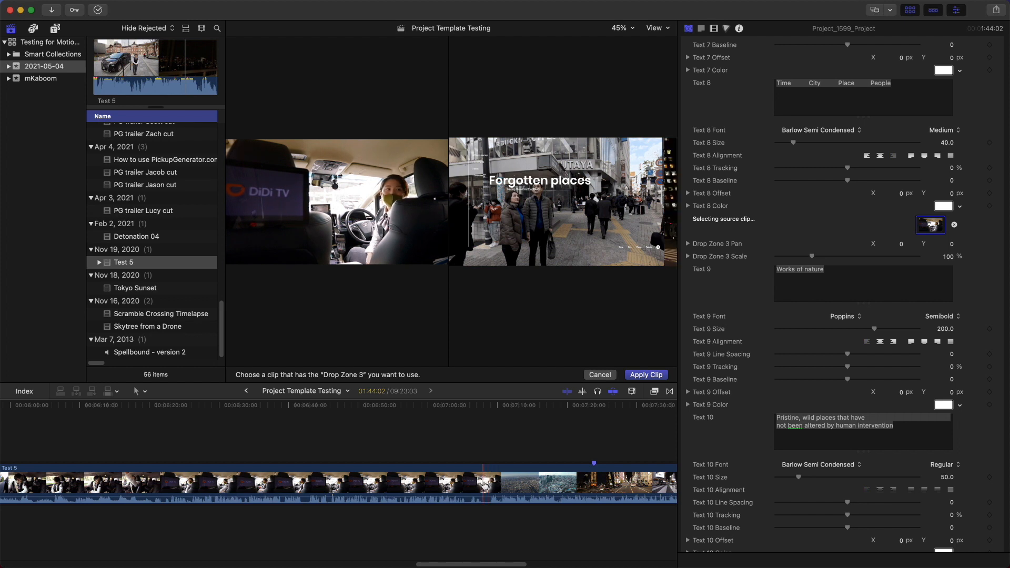
pyautogui.click(477, 487)
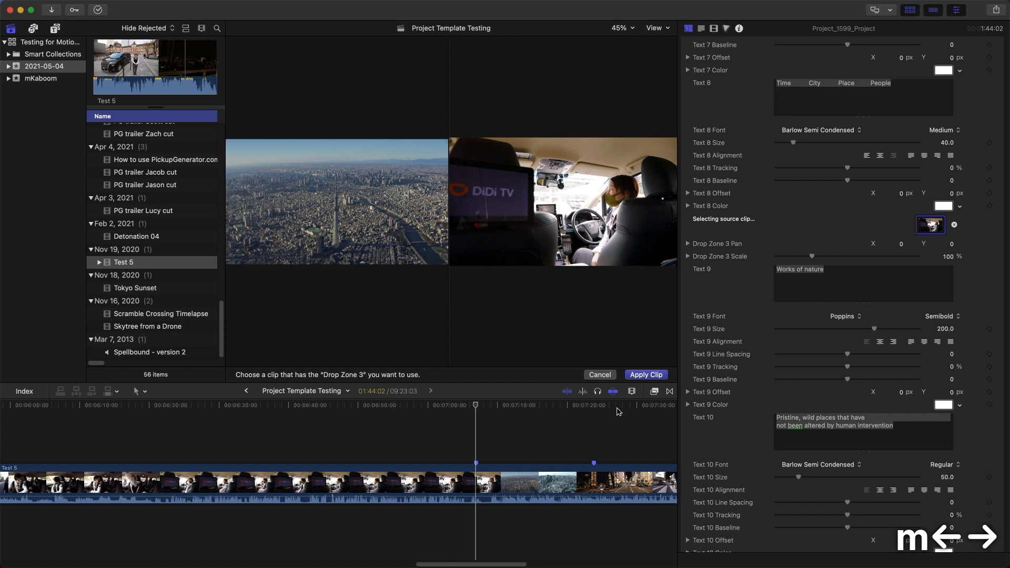
pyautogui.click(646, 374)
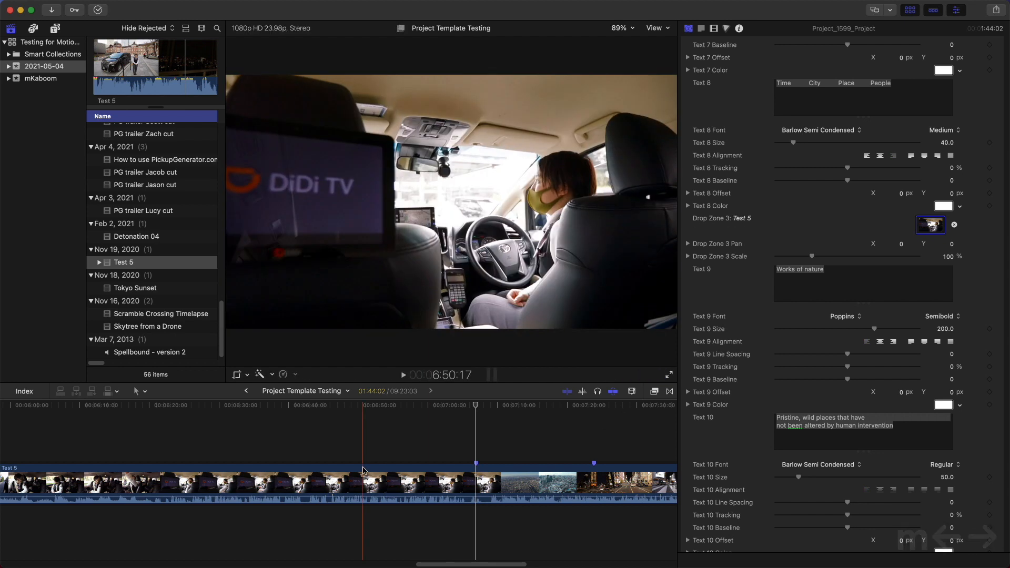
# Step: Fit the whole project in the timeline and review the Project 1599 clip's Drop Zone 3 section between about 16:10 and 19:14
pyautogui.hotkey('shift', 'z')
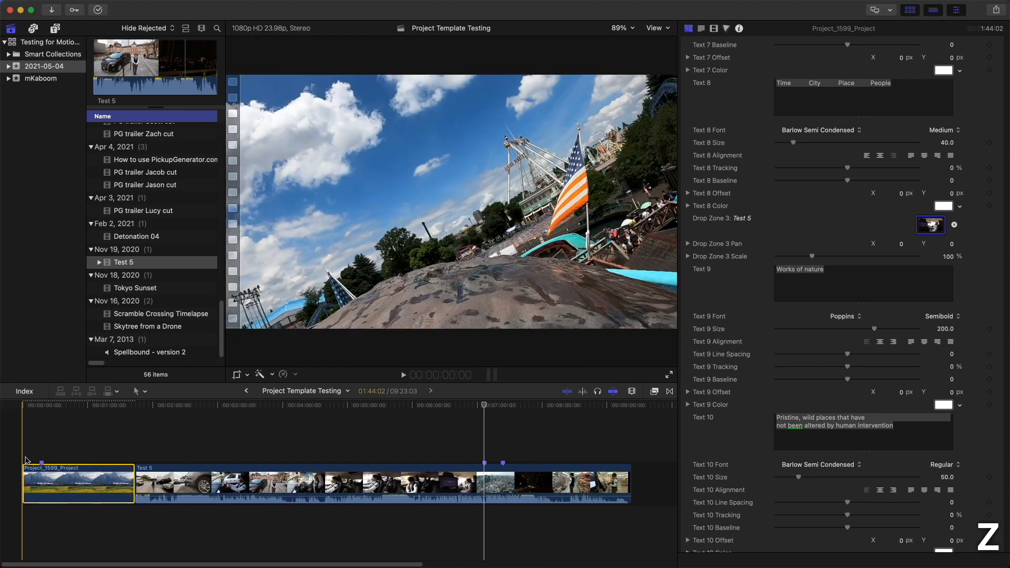
pyautogui.press('Right')
pyautogui.press('Left')
pyautogui.press('Left')
pyautogui.press('Left')
pyautogui.press('Left')
pyautogui.press('j')
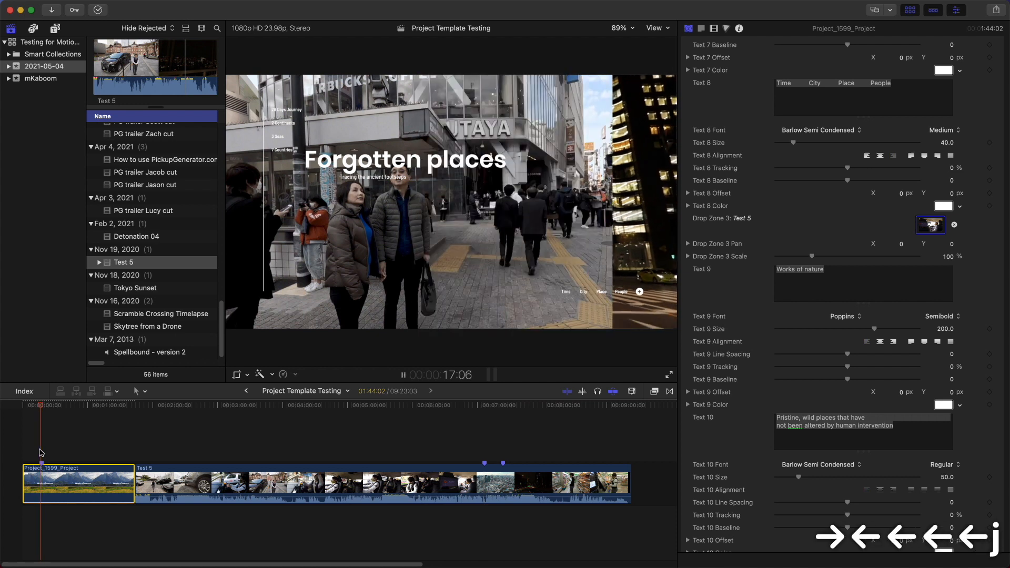
pyautogui.press('k')
pyautogui.press('l')
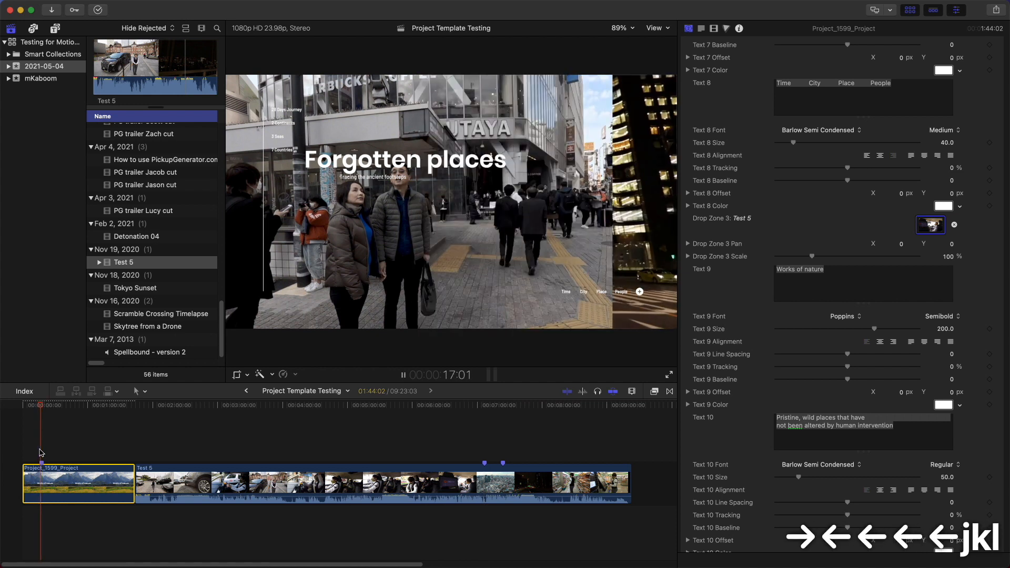
pyautogui.press('l')
pyautogui.press('k')
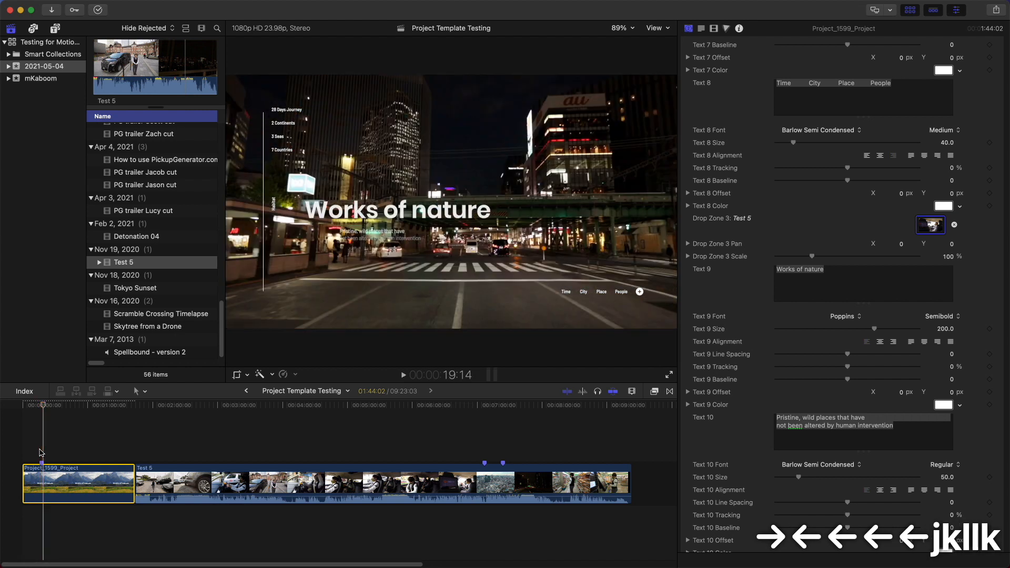
pyautogui.press('j')
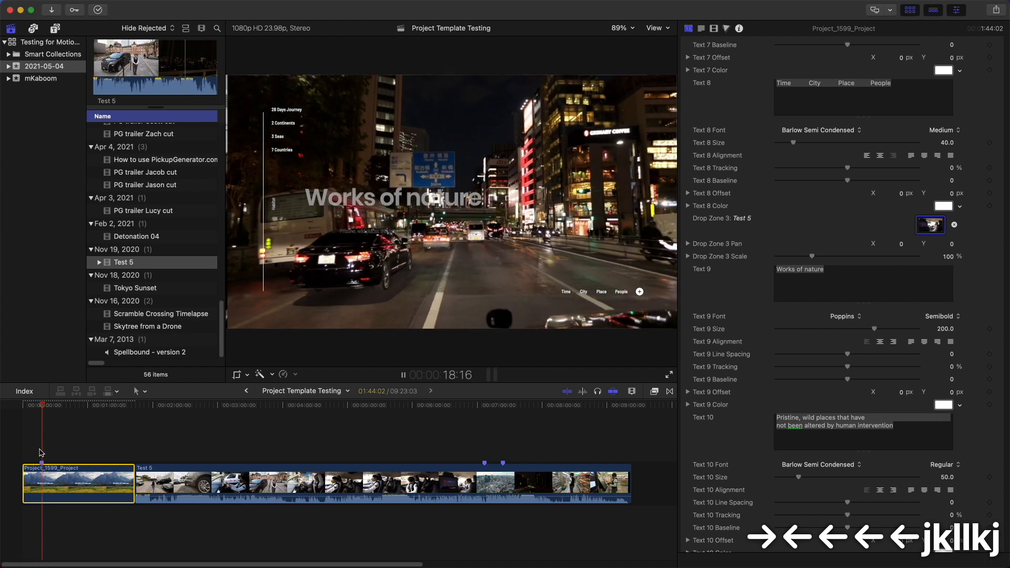
pyautogui.press('space')
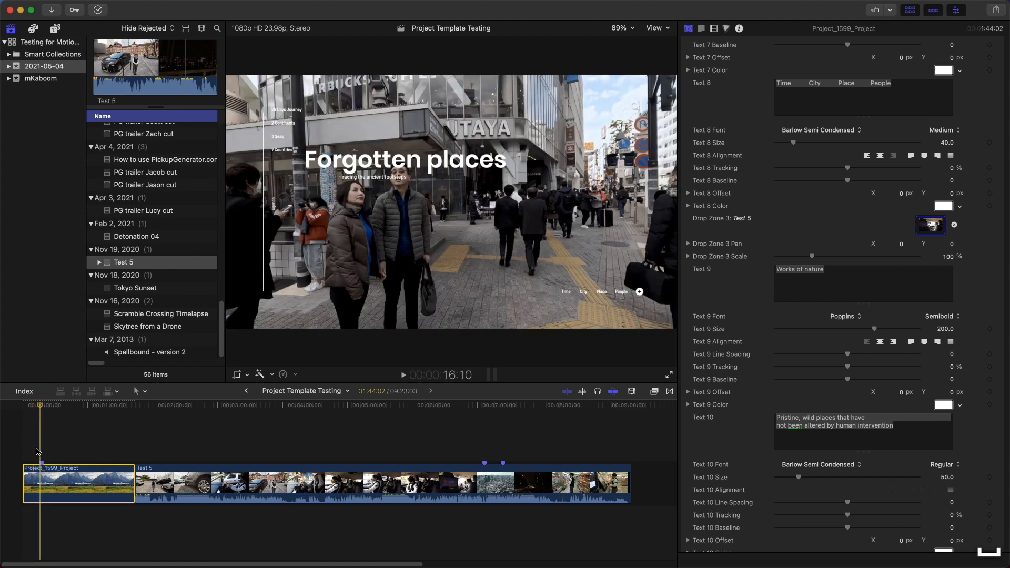
pyautogui.press('space')
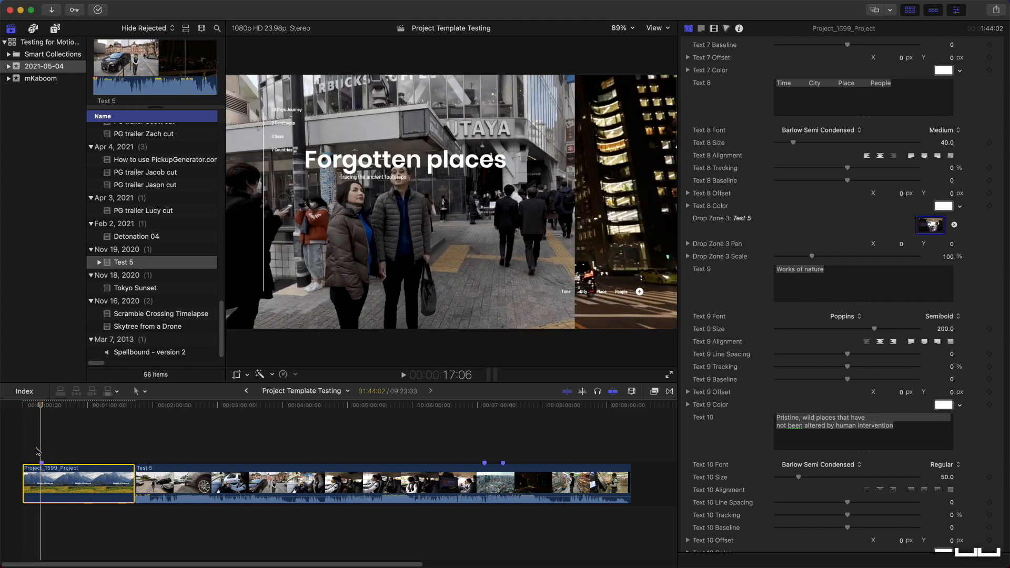
# Step: Play on to the Drop Zone 4 transition at 24:21 and fill Drop Zone 4 with Test 5's shot of children walking along the street
pyautogui.press('space')
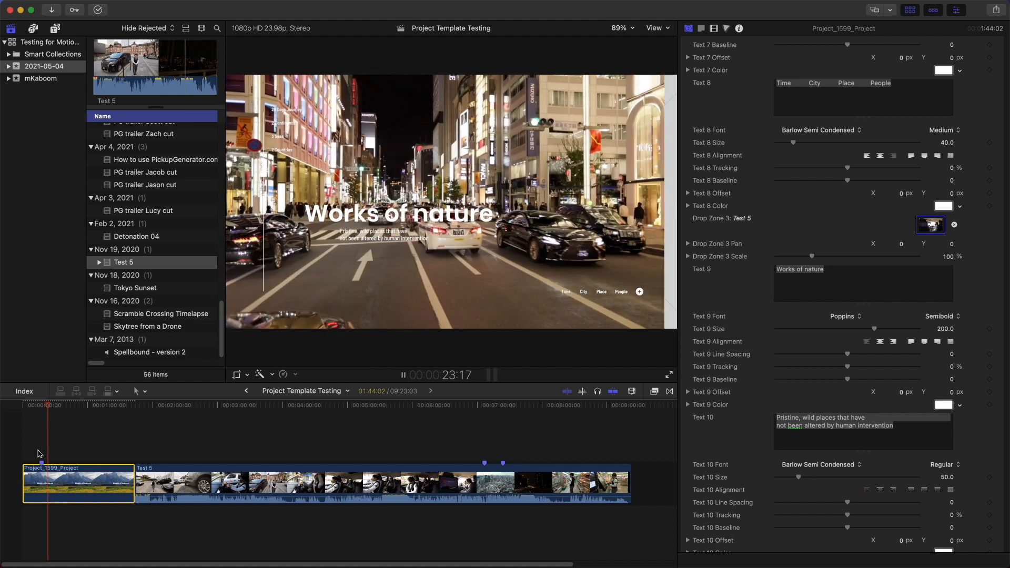
pyautogui.press('space')
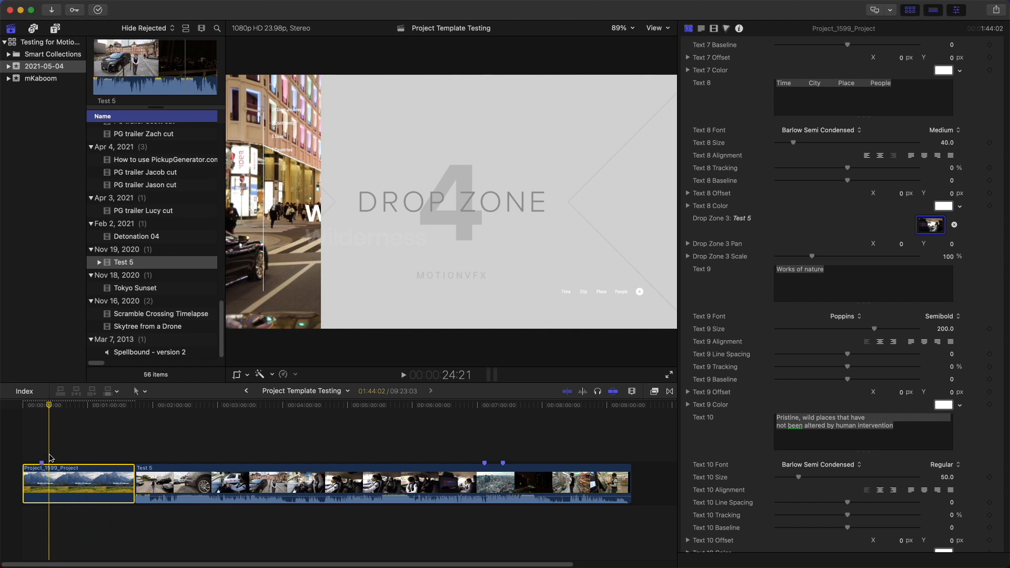
pyautogui.scroll(-15, 725, 414)
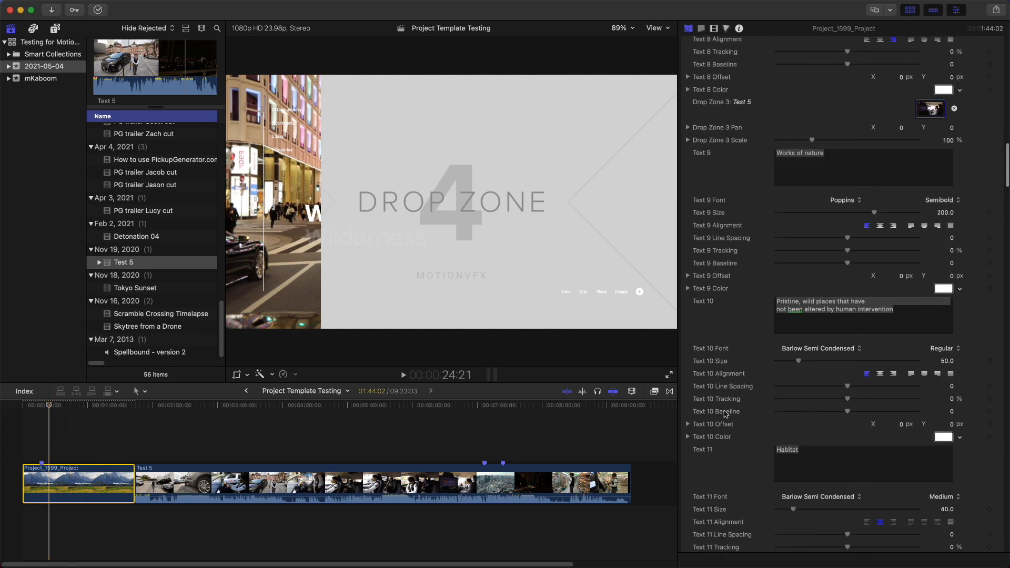
pyautogui.click(930, 341)
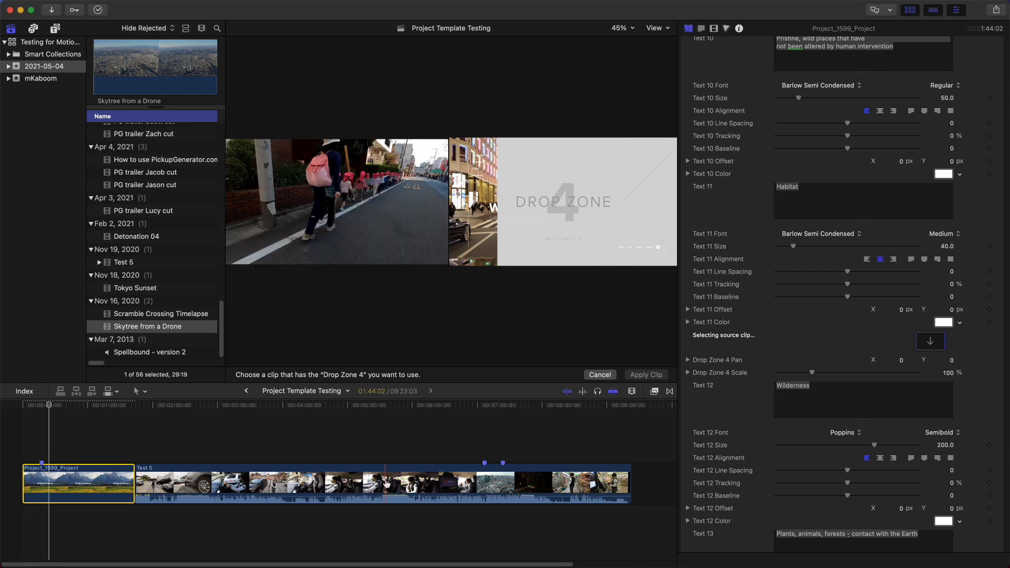
pyautogui.click(385, 482)
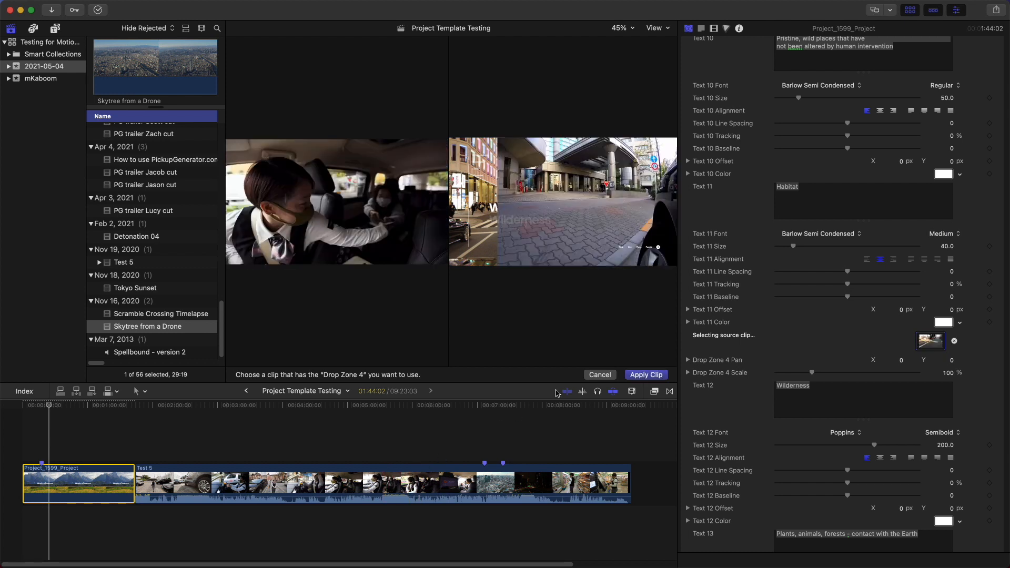
pyautogui.click(646, 374)
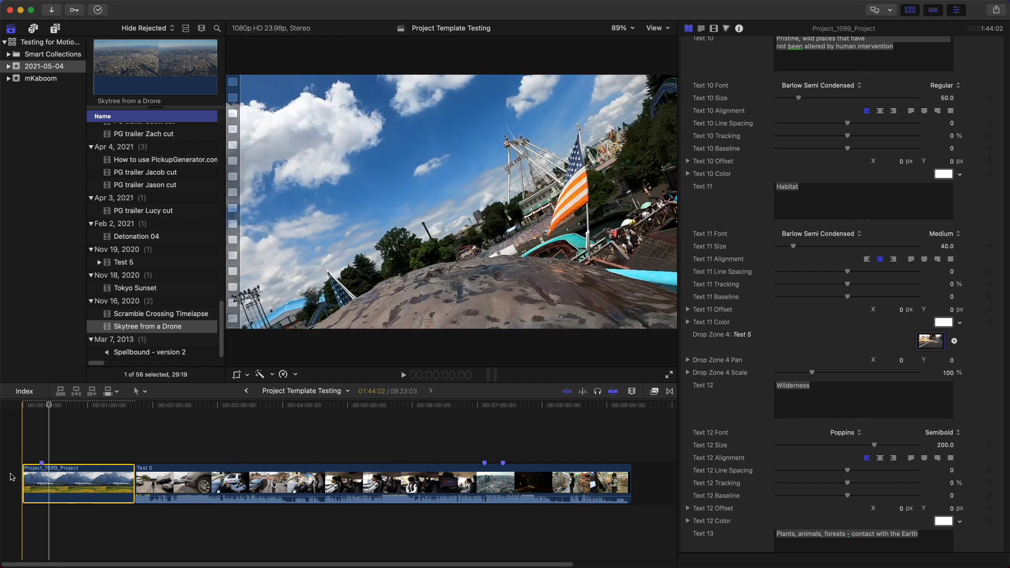
# Step: Play the Project 1599 clip from its start to review the filled drop zones
pyautogui.press('space')
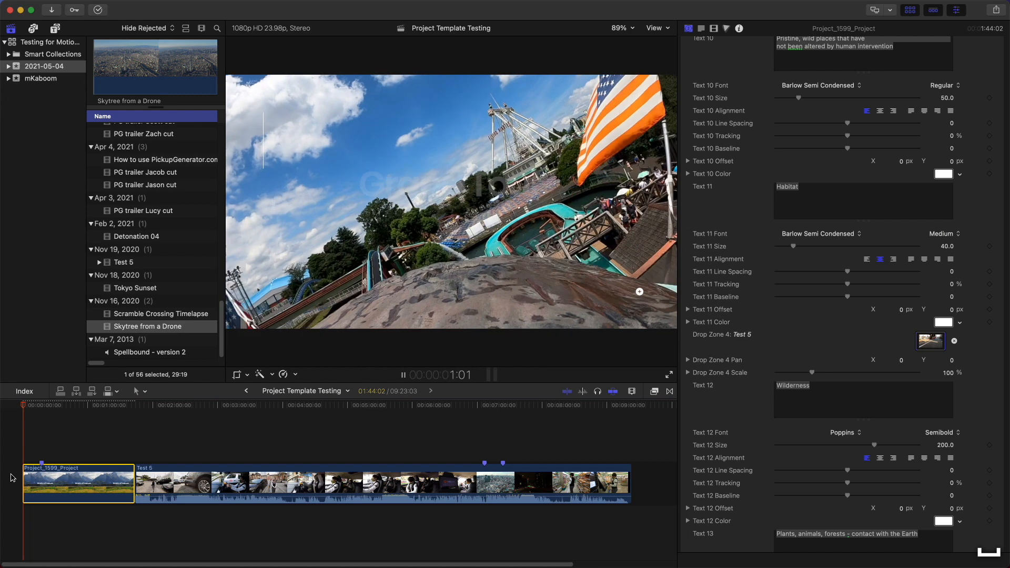